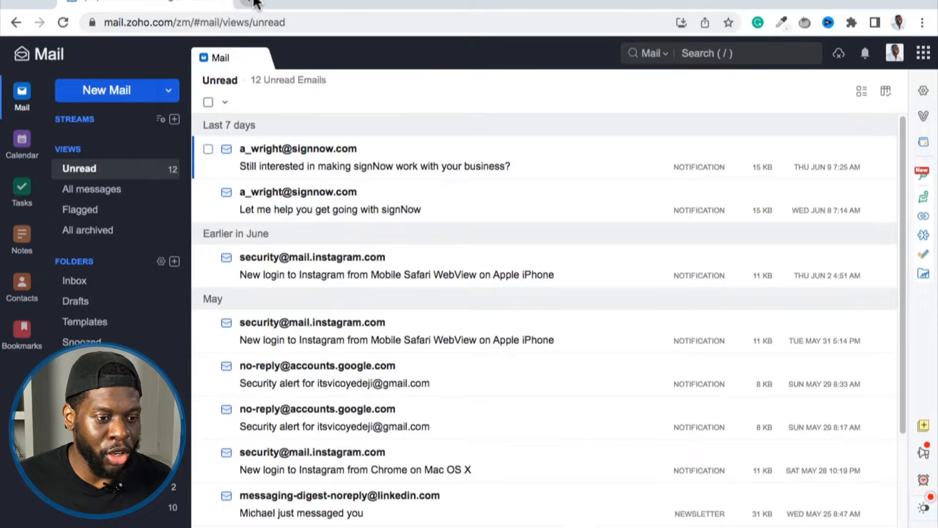
Open zoho.com in a new browser tab.
{"action": "left_click", "coordinate": [250, 3]}
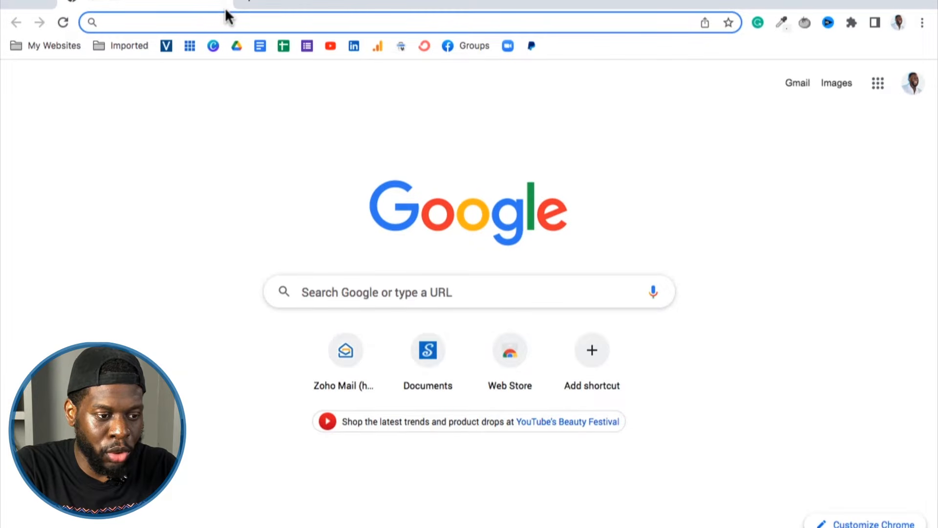
{"action": "type", "text": "zoho.co"}
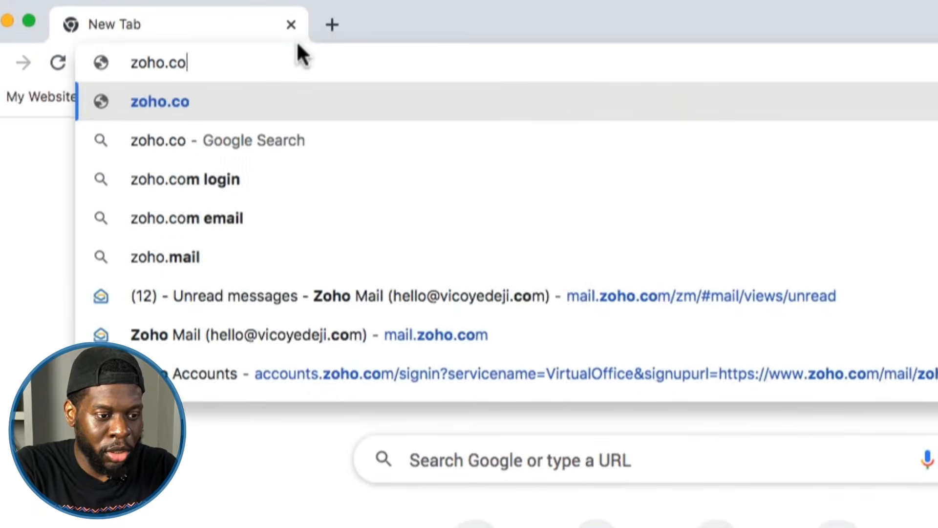
{"action": "type", "text": "m"}
{"action": "key", "text": "Return"}
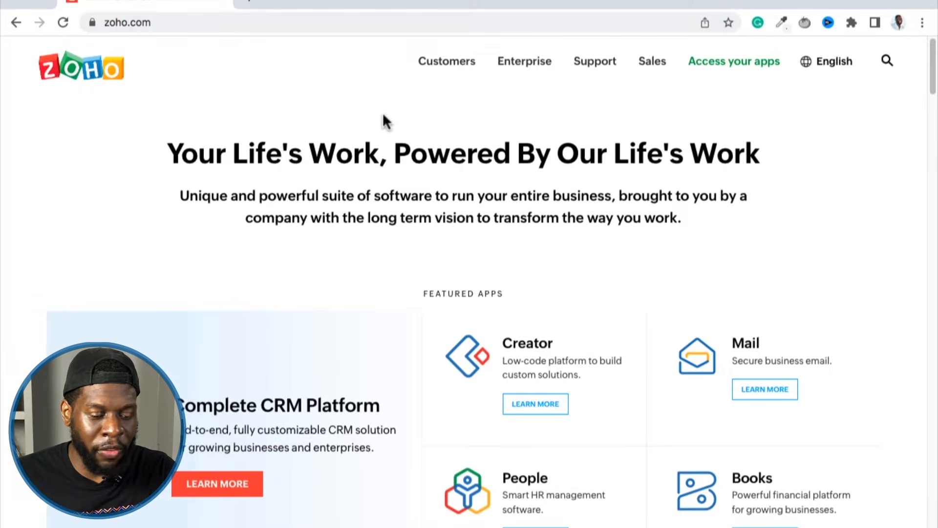
Open the Zoho Mail product page from the featured apps and go to its pricing page.
{"action": "scroll", "coordinate": [368, 146], "scroll_direction": "down", "scroll_amount": 1}
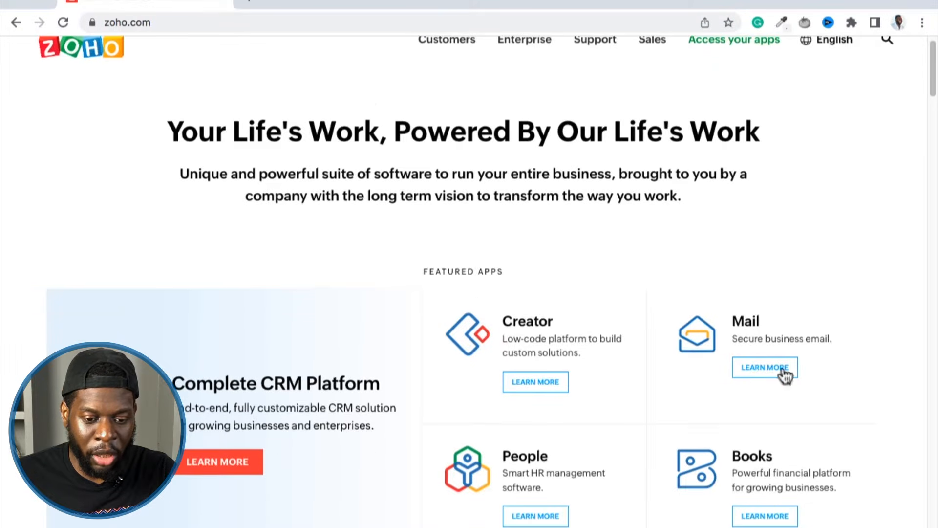
{"action": "left_click", "coordinate": [750, 372]}
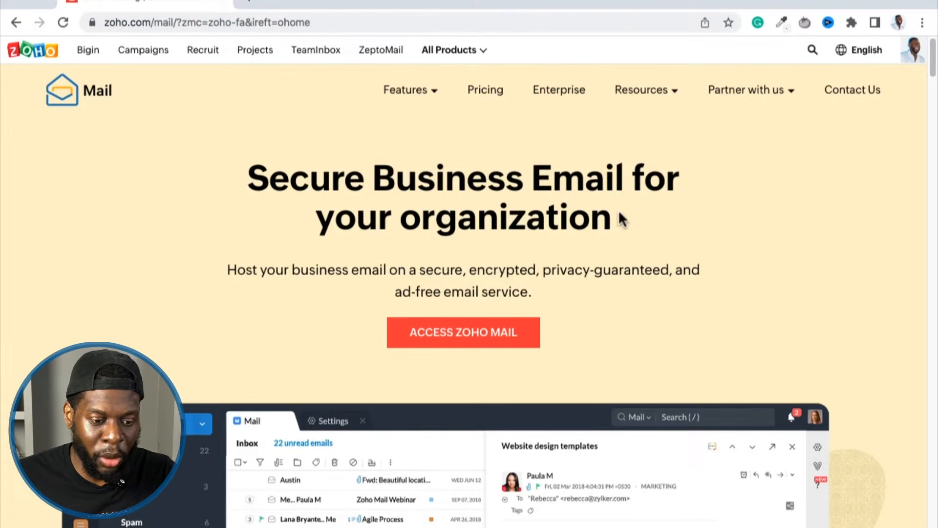
{"action": "left_click", "coordinate": [492, 97]}
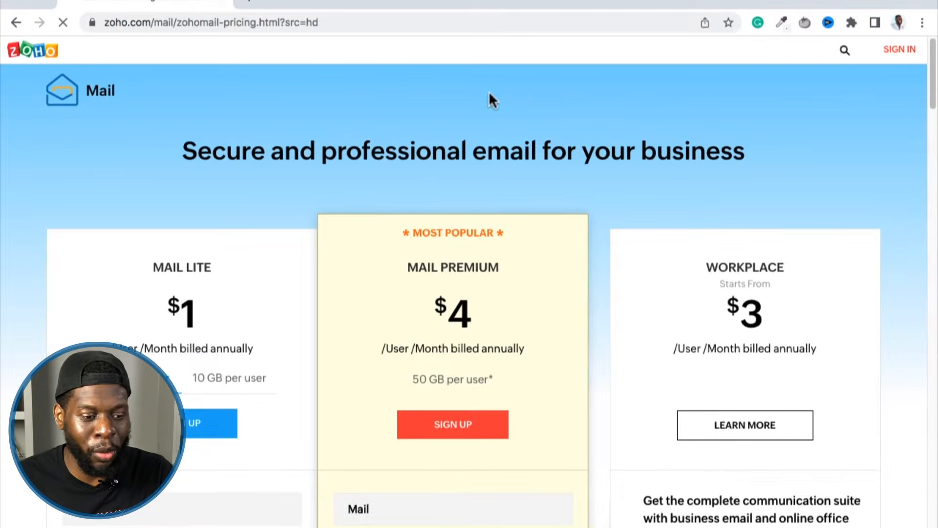
Review the Mail Lite, Mail Premium and Workplace plans and the Mail Premium free trial offer.
{"action": "scroll", "coordinate": [176, 205], "scroll_direction": "down", "scroll_amount": 1}
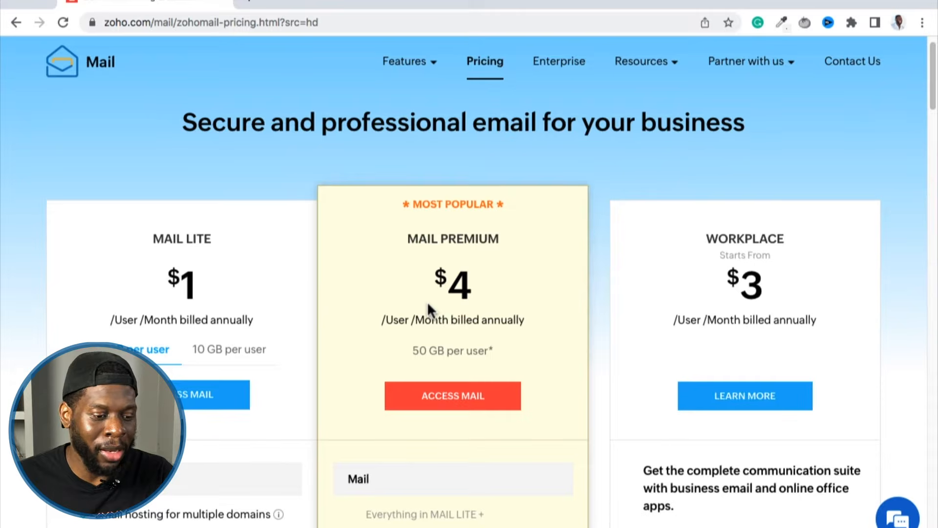
{"action": "scroll", "coordinate": [301, 303], "scroll_direction": "down", "scroll_amount": 6}
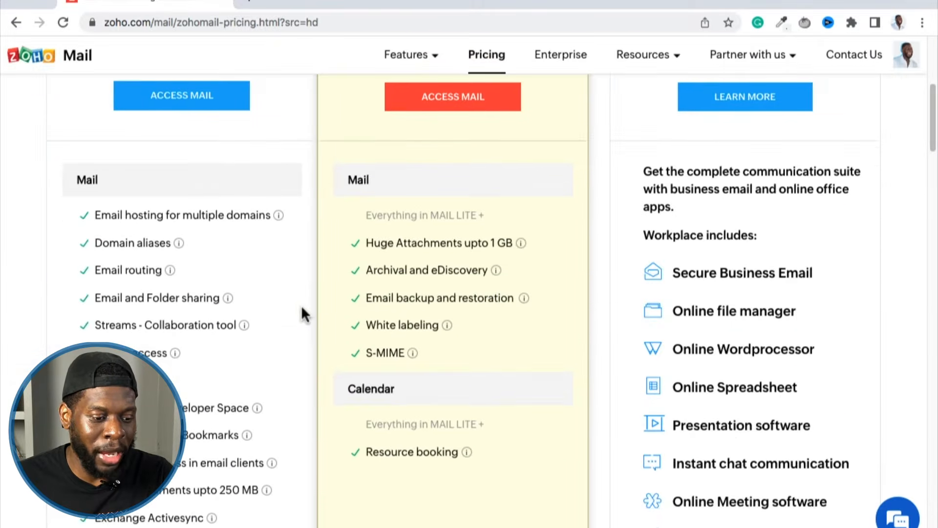
{"action": "scroll", "coordinate": [301, 305], "scroll_direction": "down", "scroll_amount": 12}
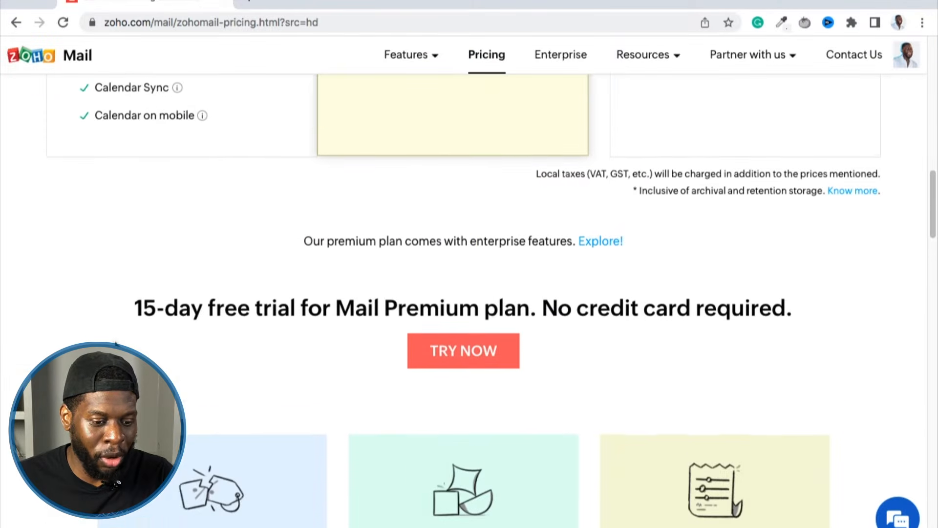
{"action": "scroll", "coordinate": [116, 343], "scroll_direction": "down", "scroll_amount": 2}
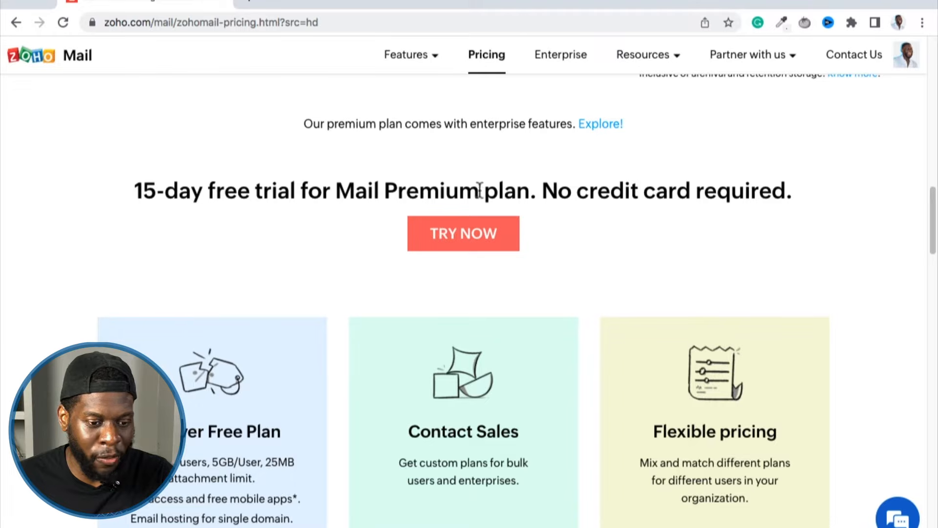
{"action": "left_click_drag", "start_coordinate": [131, 190], "coordinate": [801, 193]}
{"action": "left_click", "coordinate": [663, 236]}
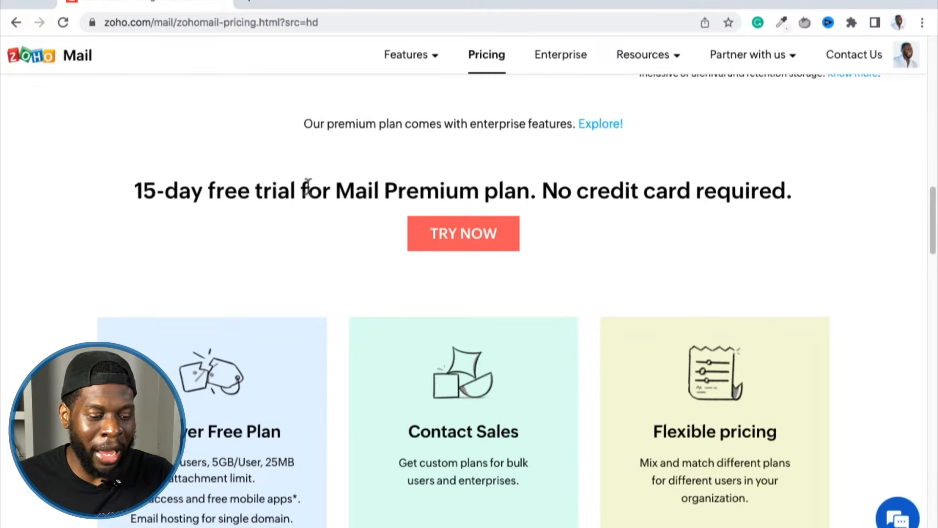
Check the Forever Free Plan's user, storage and attachment limits and start signing up for that plan.
{"action": "scroll", "coordinate": [306, 194], "scroll_direction": "down", "scroll_amount": 2}
{"action": "scroll", "coordinate": [304, 190], "scroll_direction": "down", "scroll_amount": 2}
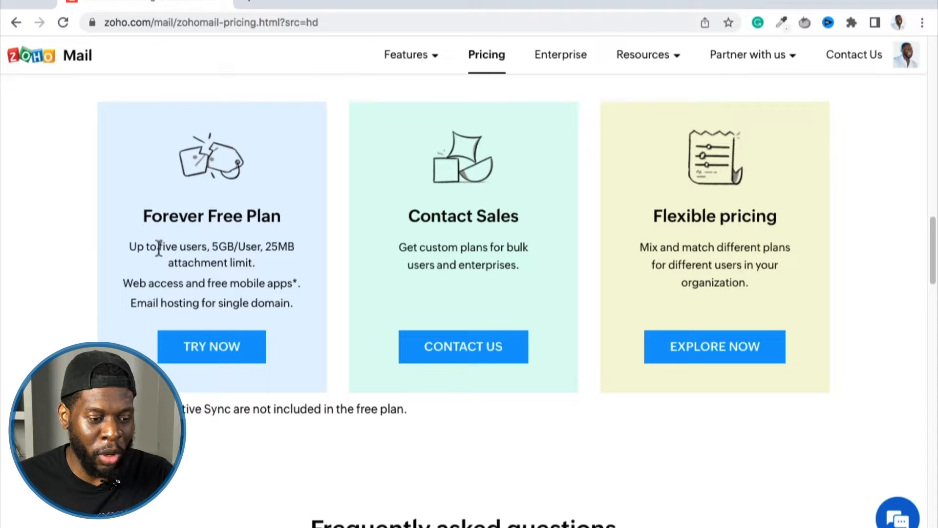
{"action": "left_click_drag", "start_coordinate": [160, 247], "coordinate": [203, 251]}
{"action": "left_click", "coordinate": [265, 247]}
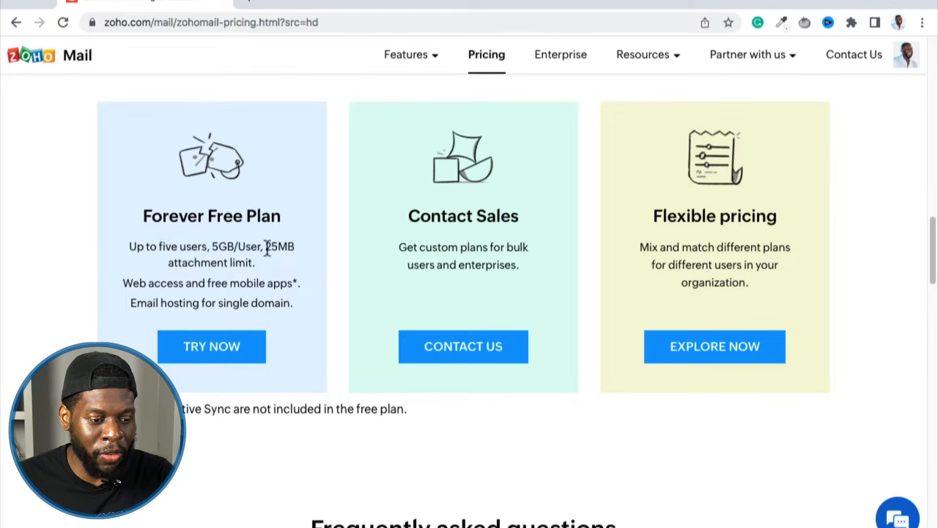
{"action": "left_click_drag", "start_coordinate": [261, 249], "coordinate": [205, 247]}
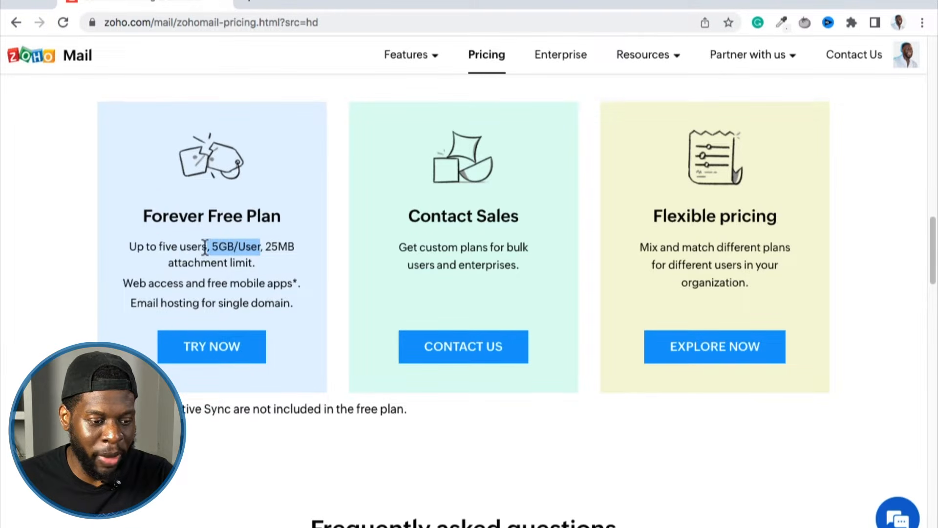
{"action": "left_click_drag", "start_coordinate": [265, 248], "coordinate": [265, 260]}
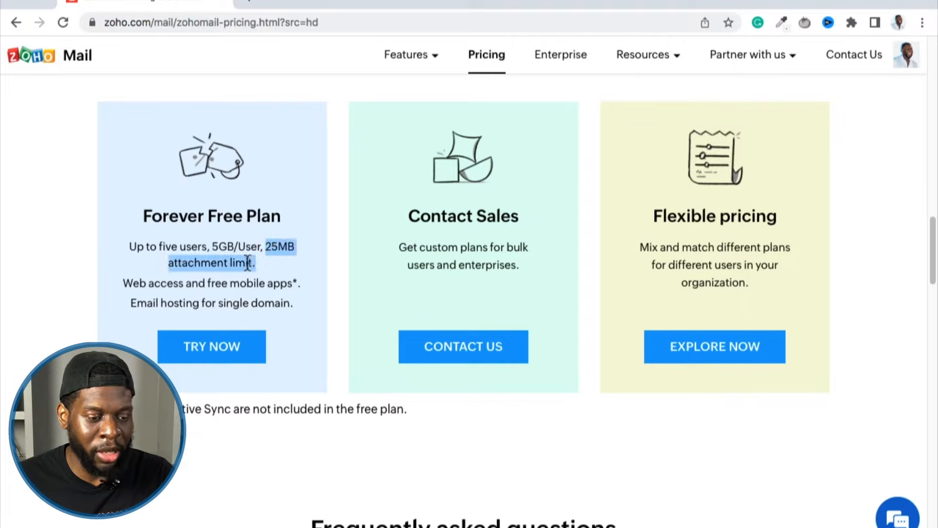
{"action": "left_click", "coordinate": [256, 267]}
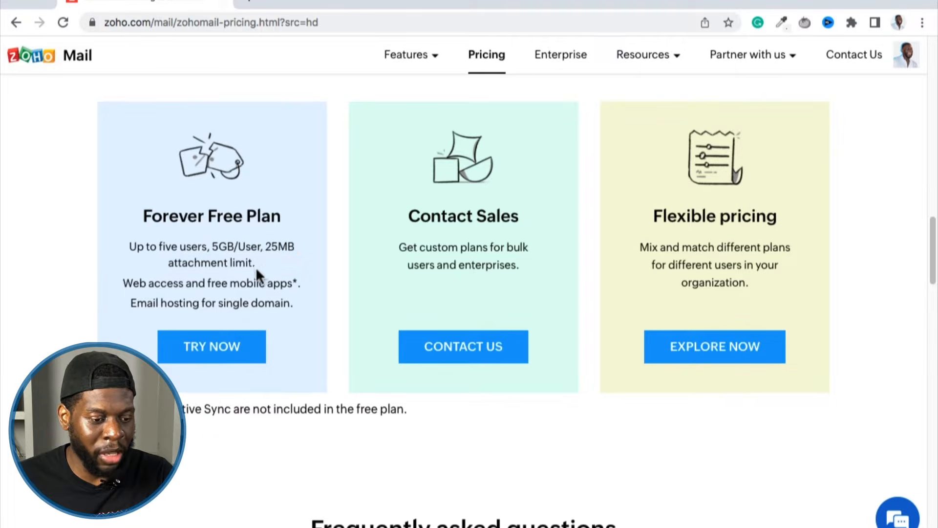
{"action": "left_click", "coordinate": [213, 348]}
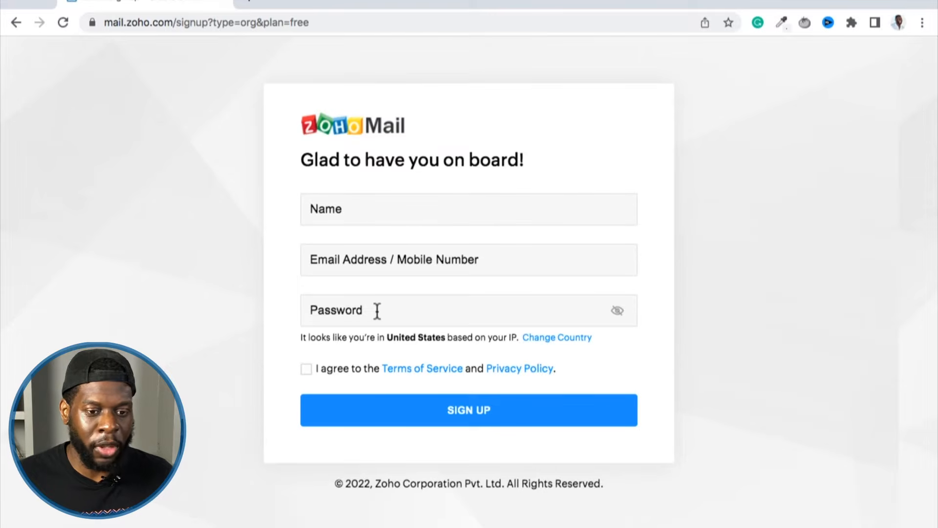
Open wtrnewstore.com in a new browser tab and check the store's domain name in the address.
{"action": "left_click", "coordinate": [260, 2]}
{"action": "type", "text": "wtrnewstore.com"}
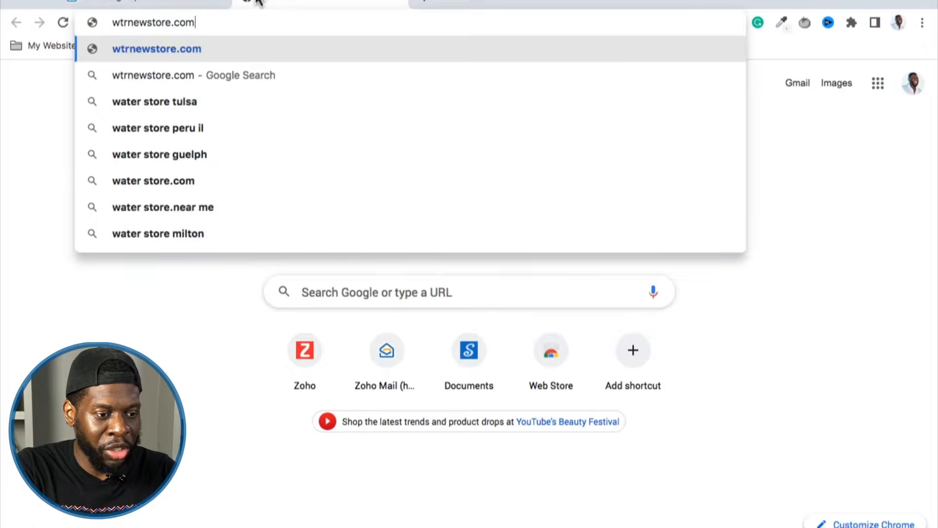
{"action": "key", "text": "Return"}
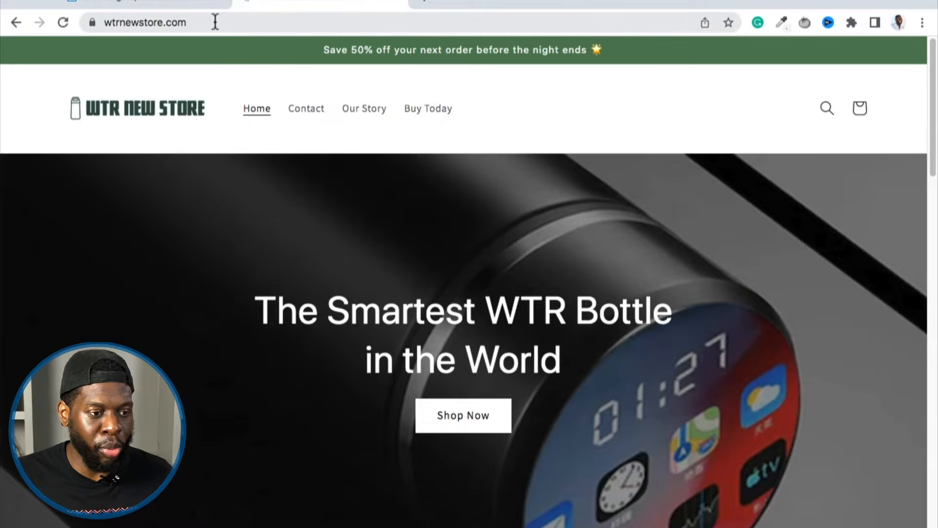
{"action": "left_click", "coordinate": [132, 22]}
{"action": "double_click", "coordinate": [181, 22]}
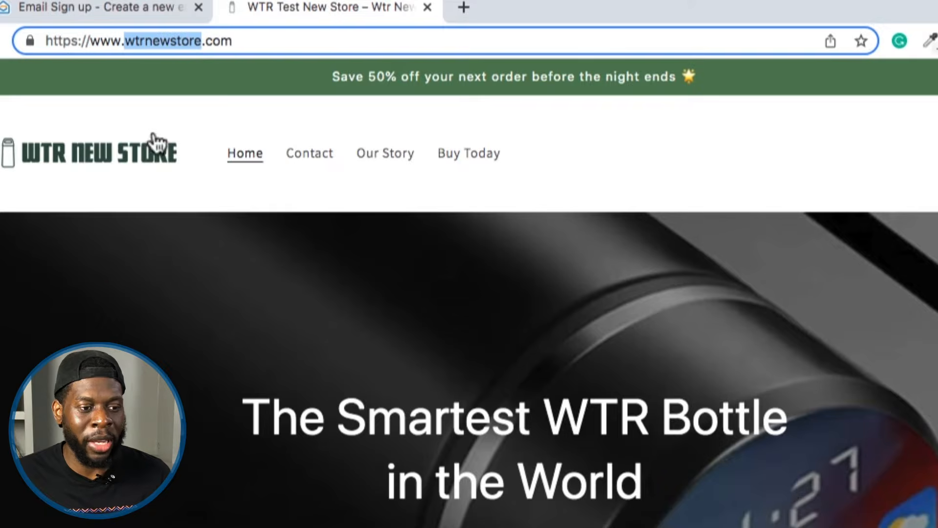
{"action": "left_click", "coordinate": [113, 295]}
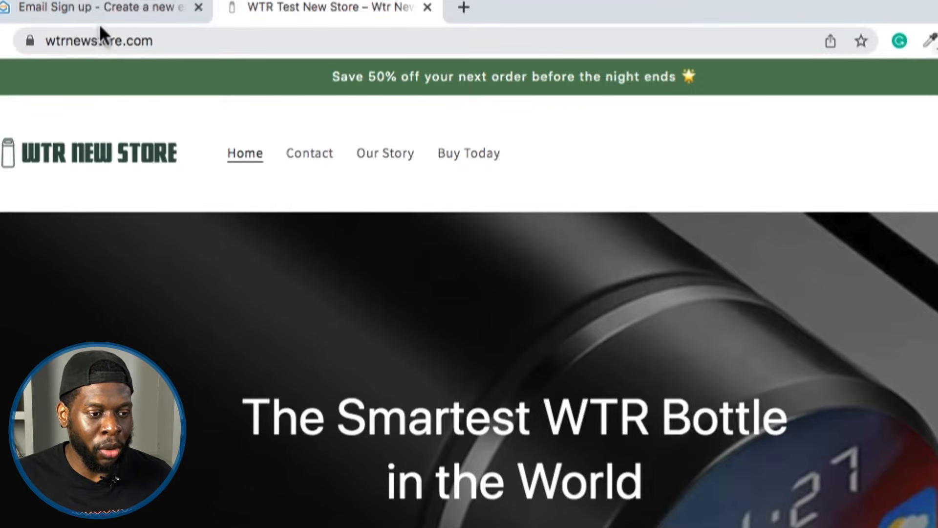
Return to the Zoho Mail sign-up form and fill in the account holder's full name and contact email address.
{"action": "left_click", "coordinate": [107, 10]}
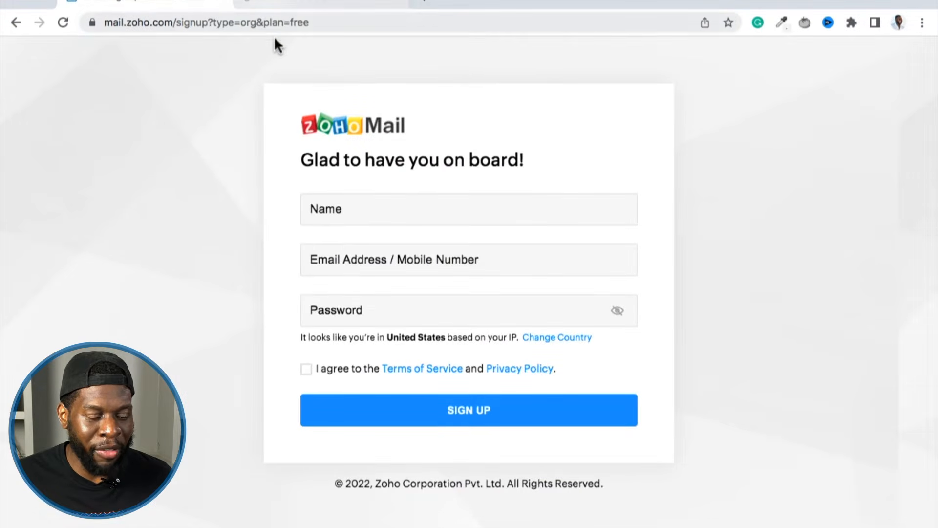
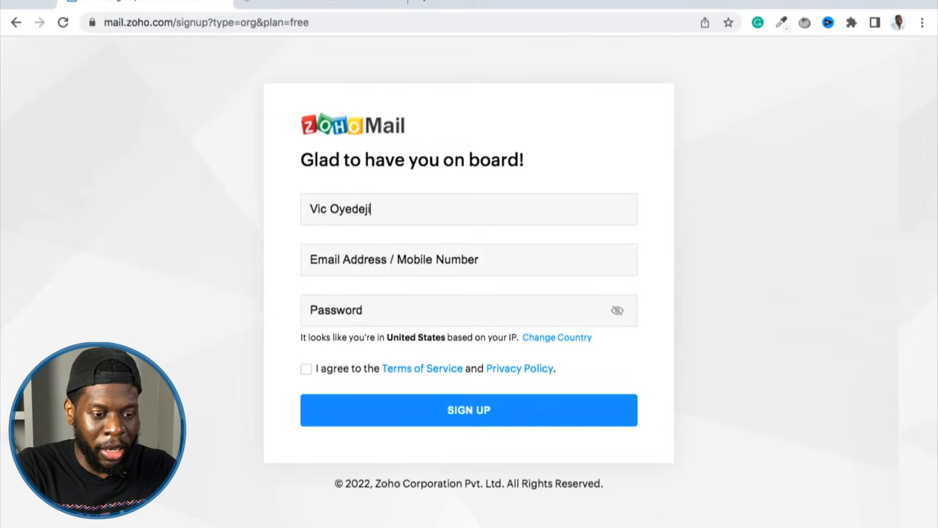
{"action": "key", "text": "Tab"}
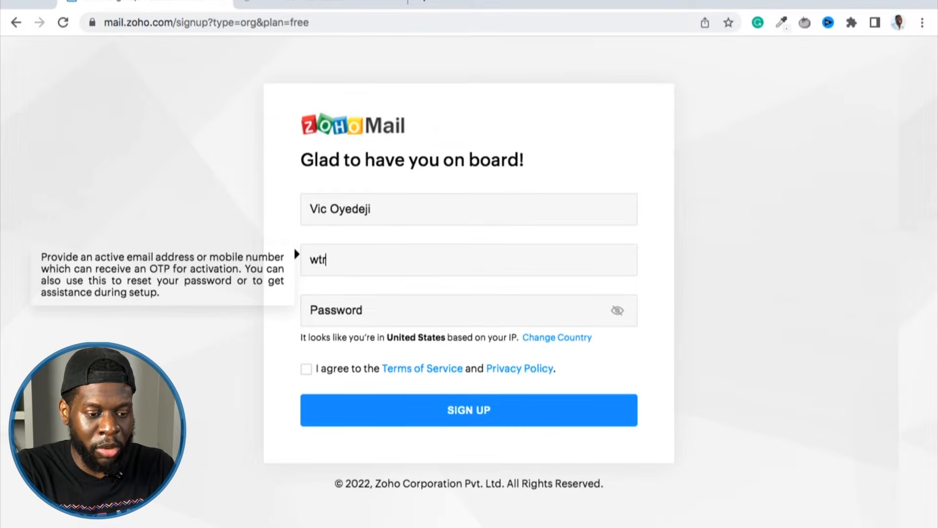
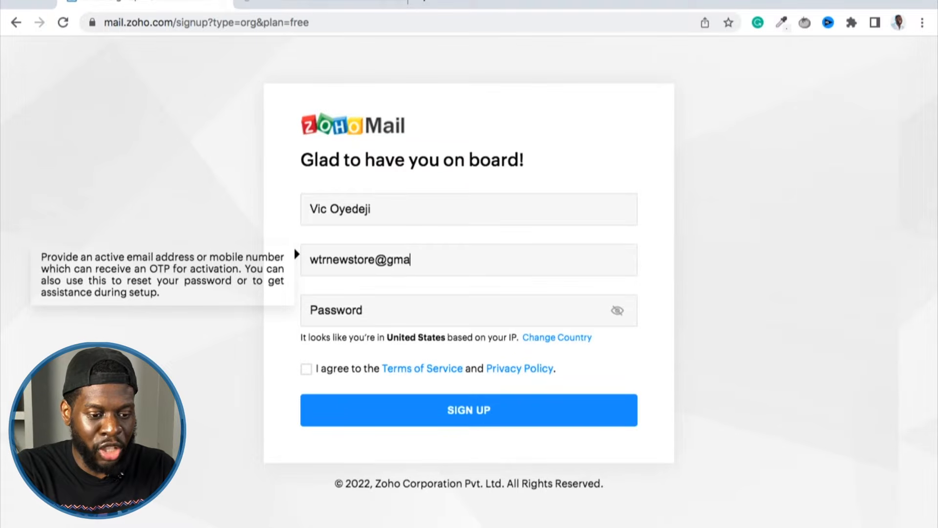
{"action": "key", "text": "alt+shift+Left"}
{"action": "left_click", "coordinate": [348, 264]}
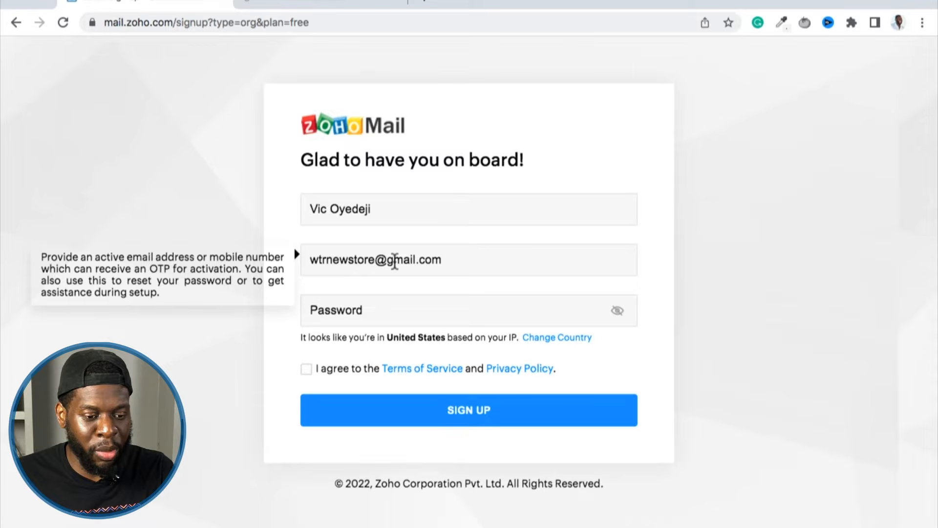
Enter the account password, agree to the Terms of Service and Privacy Policy, and submit the sign-up.
{"action": "left_click", "coordinate": [350, 310]}
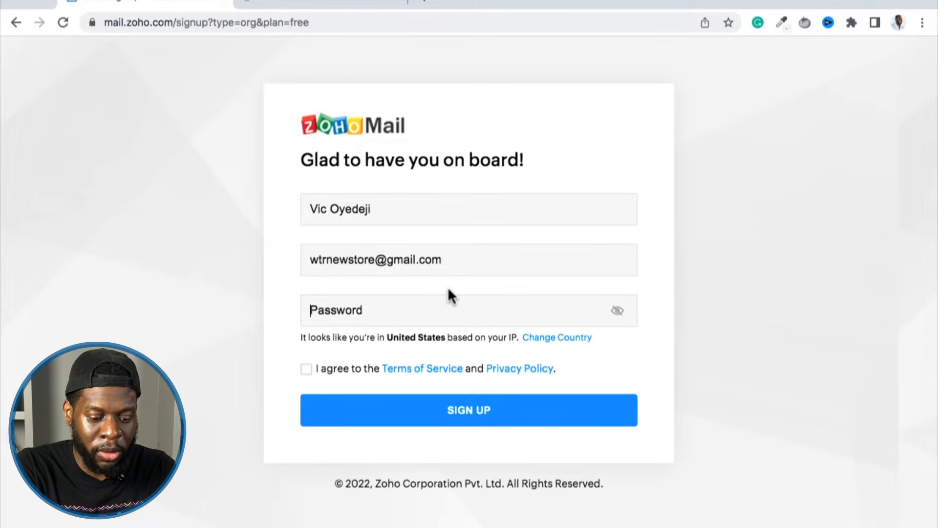
{"action": "type", "text": "••••••••••"}
{"action": "left_click", "coordinate": [355, 369]}
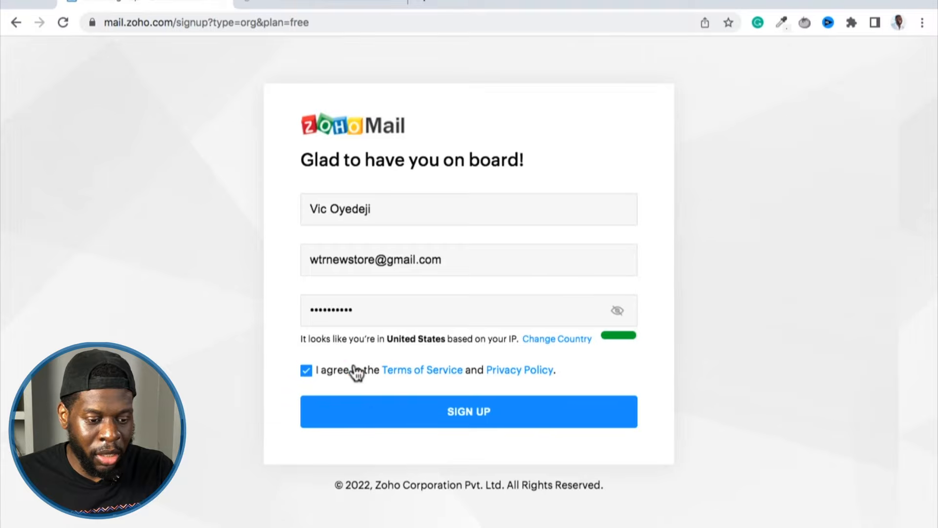
{"action": "left_click", "coordinate": [375, 417]}
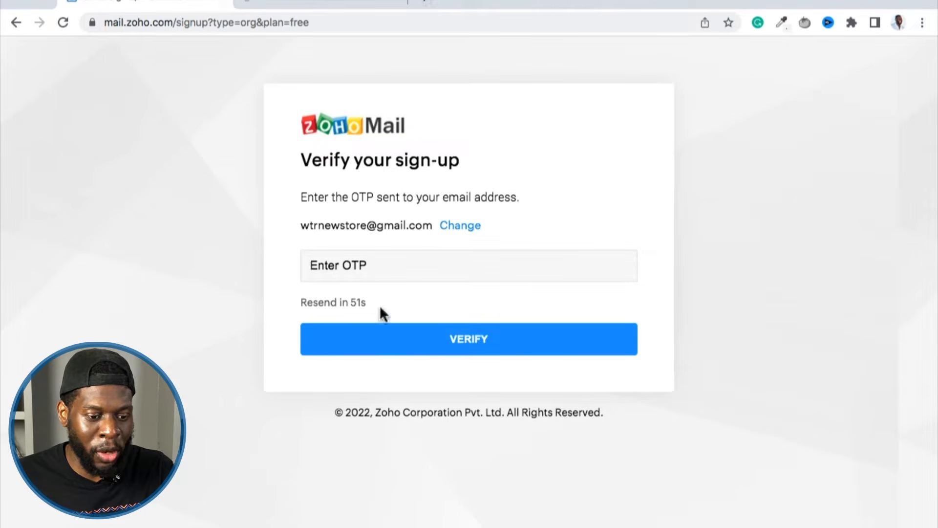
Switch to Gmail in a new browser tab and open the Zoho Verification Code email.
{"action": "left_click", "coordinate": [421, 4]}
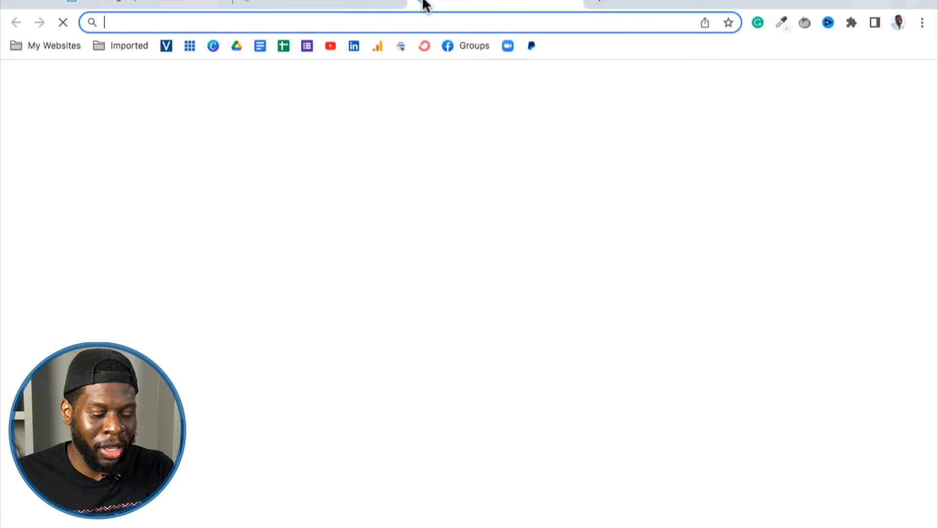
{"action": "type", "text": "gmail.google.com/mail/u/1/#inbox"}
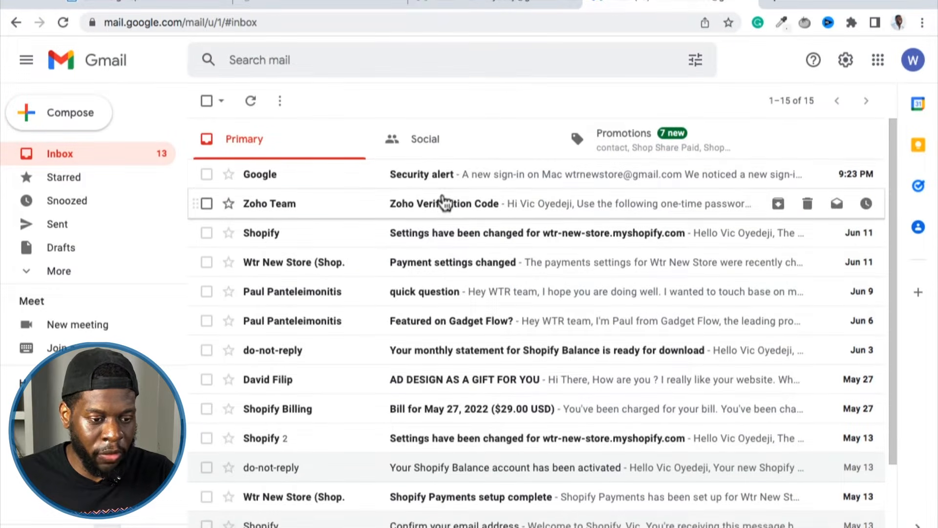
{"action": "left_click", "coordinate": [364, 214]}
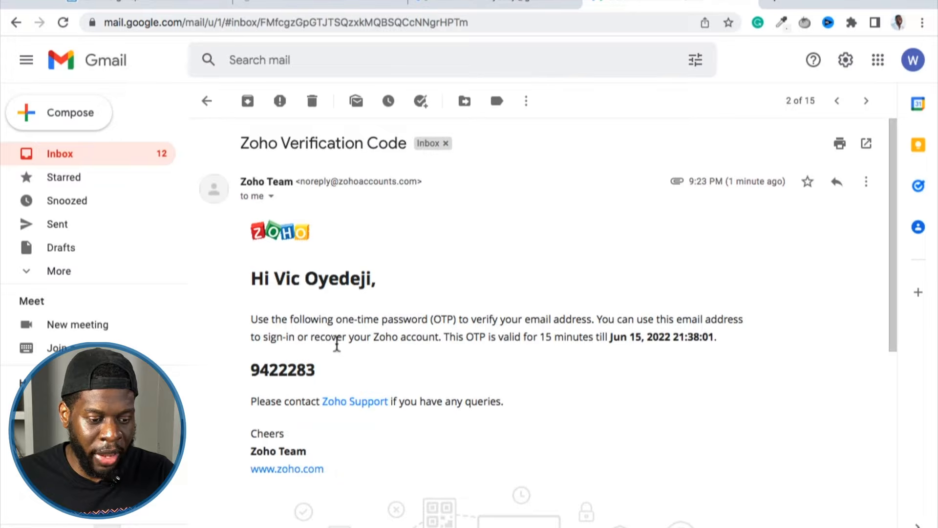
Copy the one-time verification code from the Zoho email and leave the Gmail tab.
{"action": "double_click", "coordinate": [277, 372]}
{"action": "right_click", "coordinate": [278, 372]}
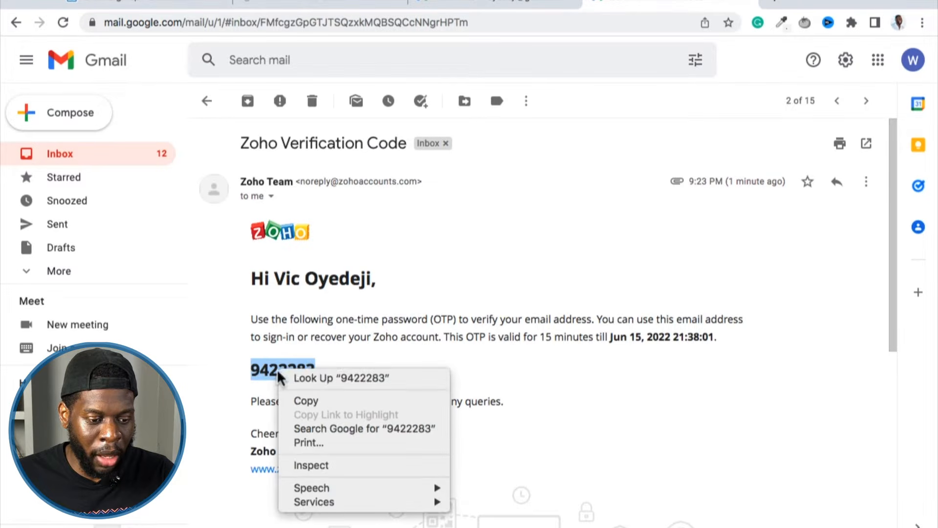
{"action": "left_click", "coordinate": [297, 394]}
{"action": "left_click", "coordinate": [477, 5]}
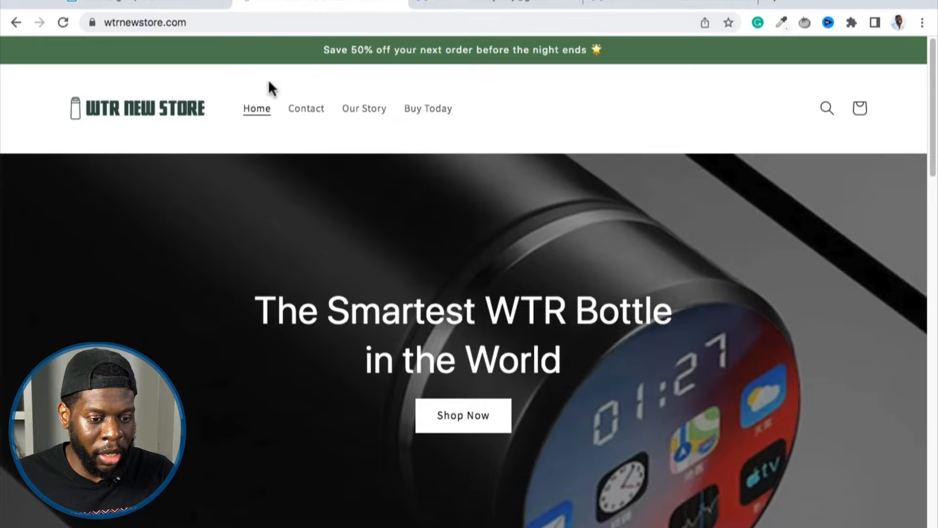
Return to the Zoho sign-up page, paste the one-time verification code, and verify the sign-up.
{"action": "left_click", "coordinate": [147, 6]}
{"action": "right_click", "coordinate": [412, 262]}
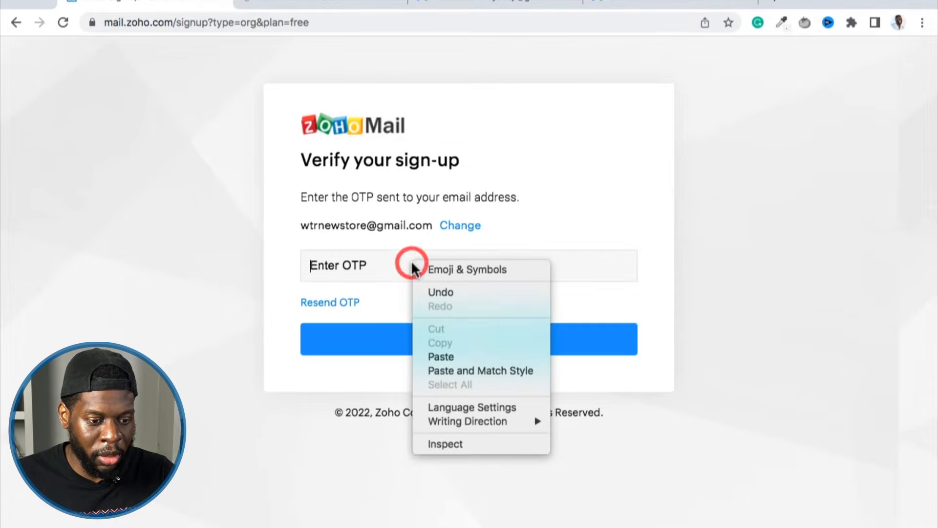
{"action": "left_click", "coordinate": [429, 356]}
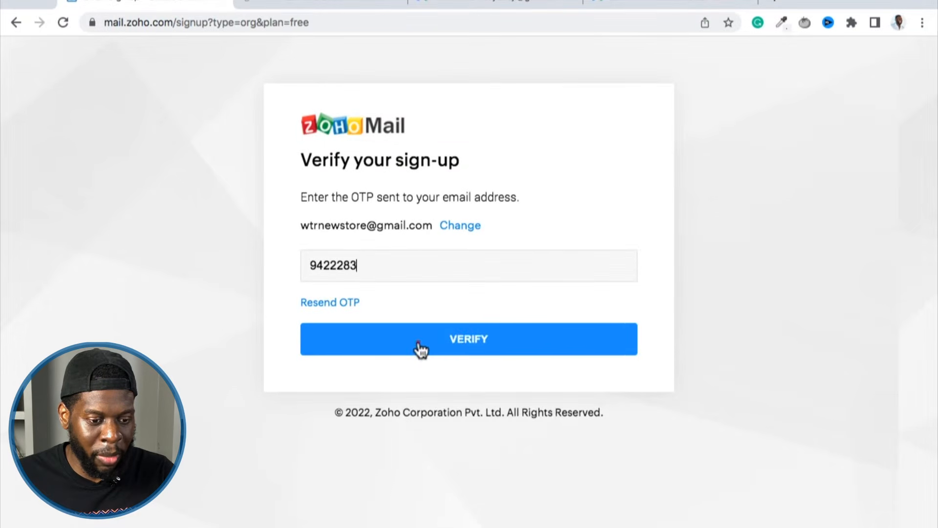
{"action": "left_click", "coordinate": [419, 345]}
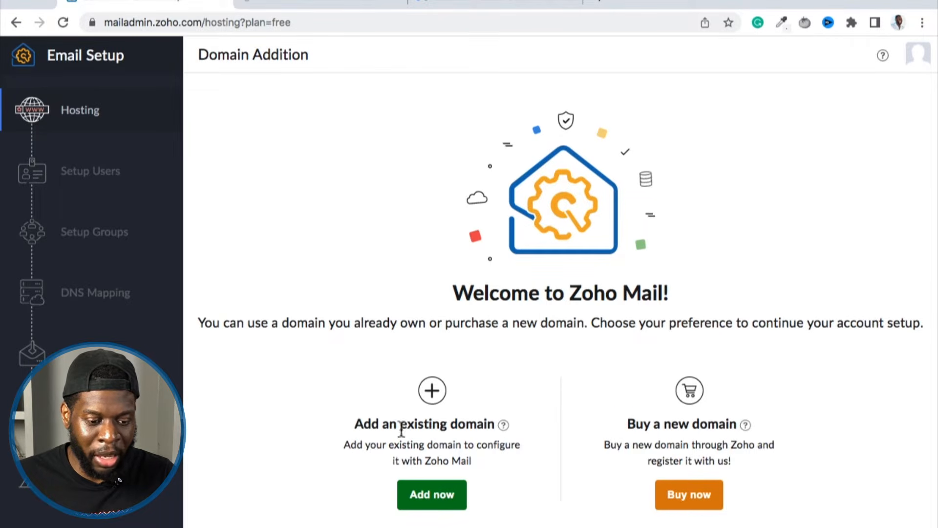
{"action": "left_click", "coordinate": [430, 494]}
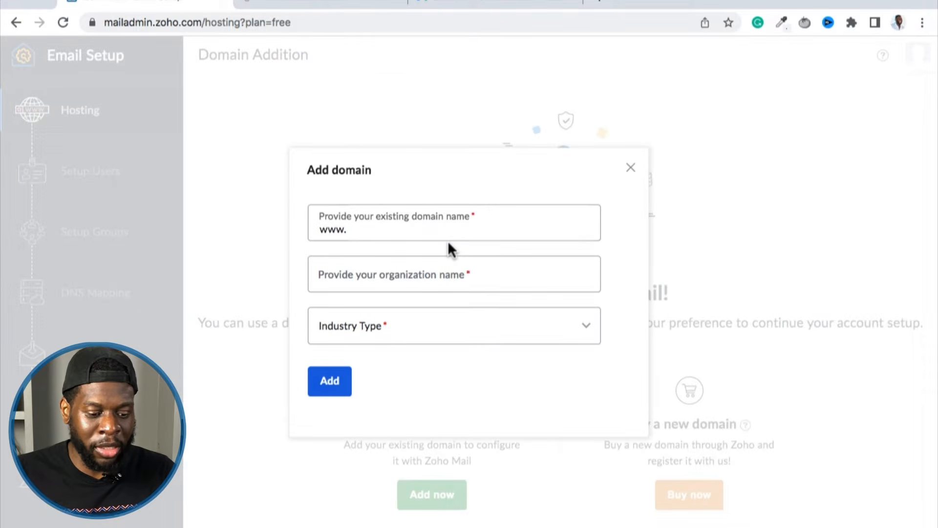
{"action": "type", "text": "wtrenew"}
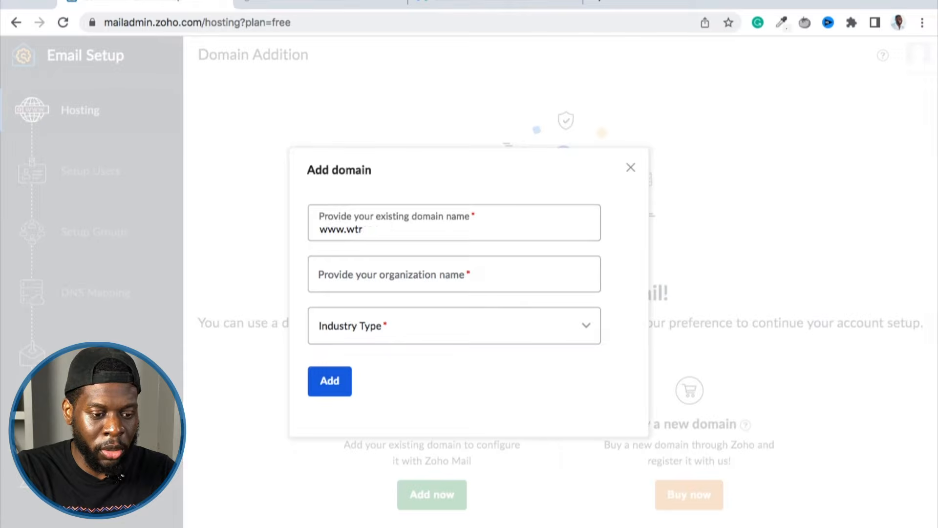
{"action": "type", "text": "tore.com"}
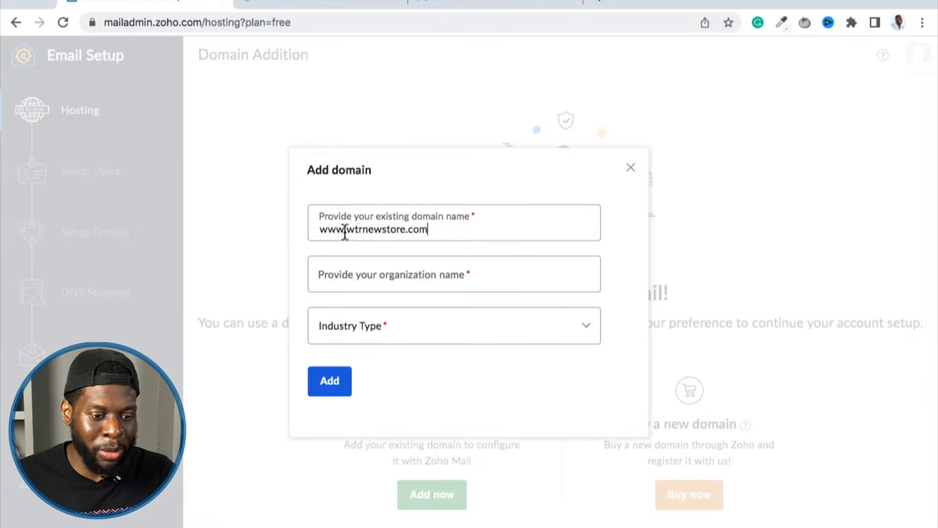
{"action": "left_click", "coordinate": [388, 279]}
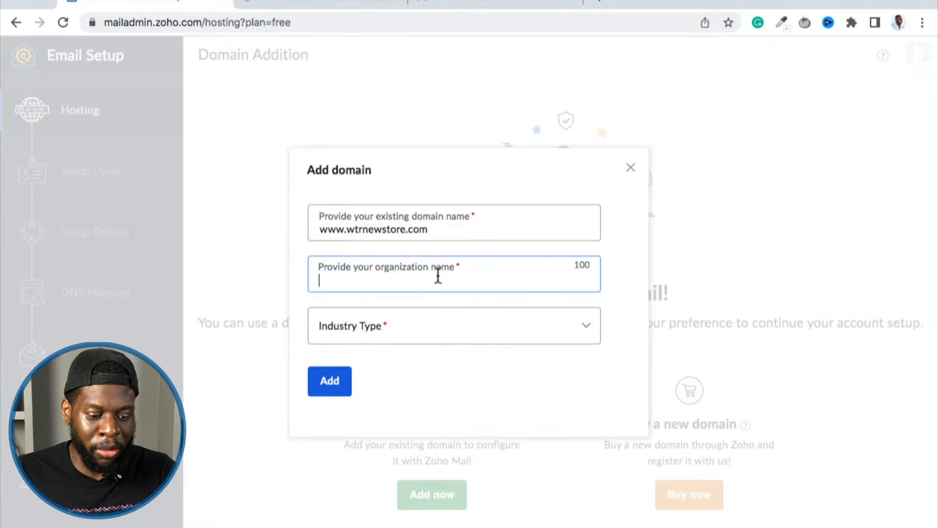
{"action": "type", "text": "WTR"}
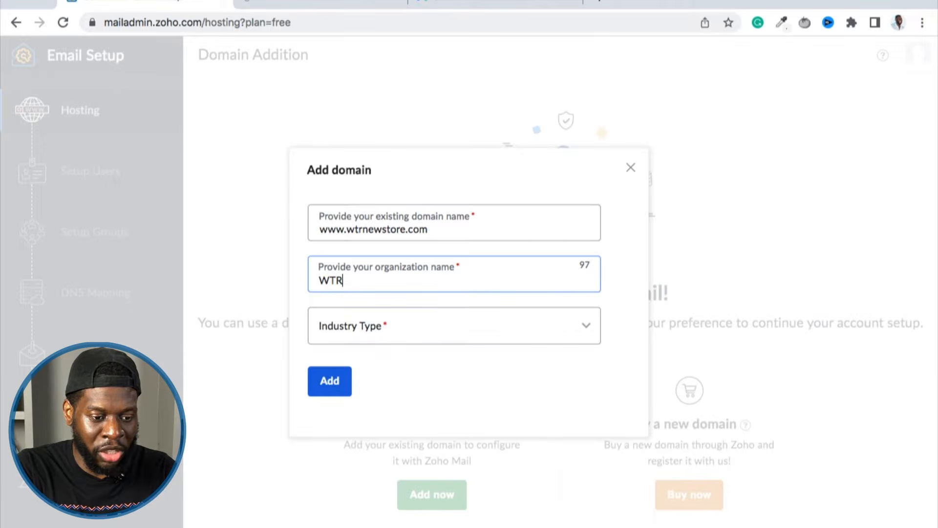
{"action": "type", "text": " New Store"}
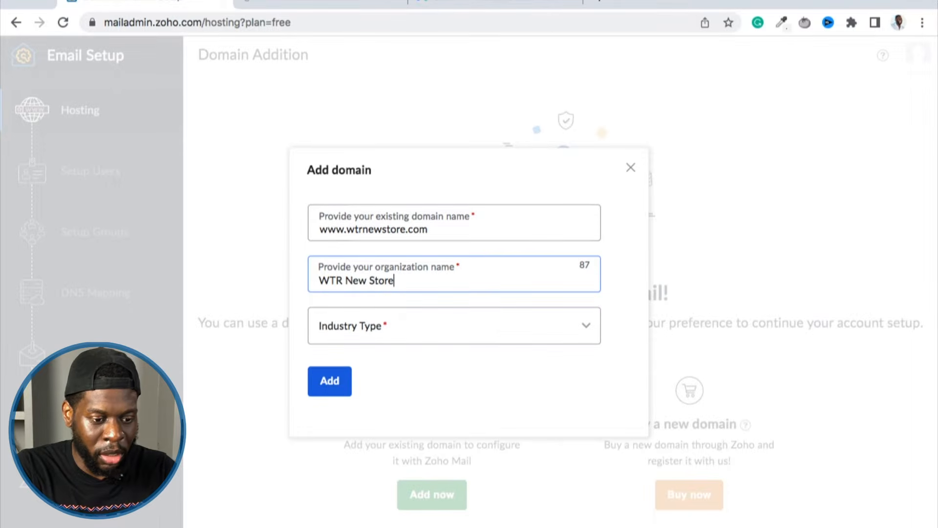
Set the industry type to Manufacturing and add the domain.
{"action": "left_click", "coordinate": [440, 310]}
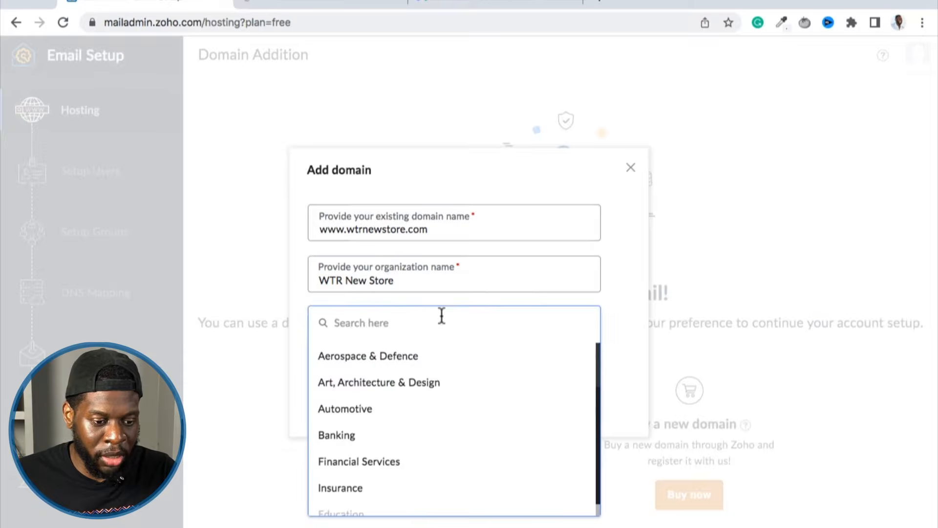
{"action": "scroll", "coordinate": [454, 415], "scroll_direction": "down", "scroll_amount": 3}
{"action": "scroll", "coordinate": [453, 423], "scroll_direction": "down", "scroll_amount": 4}
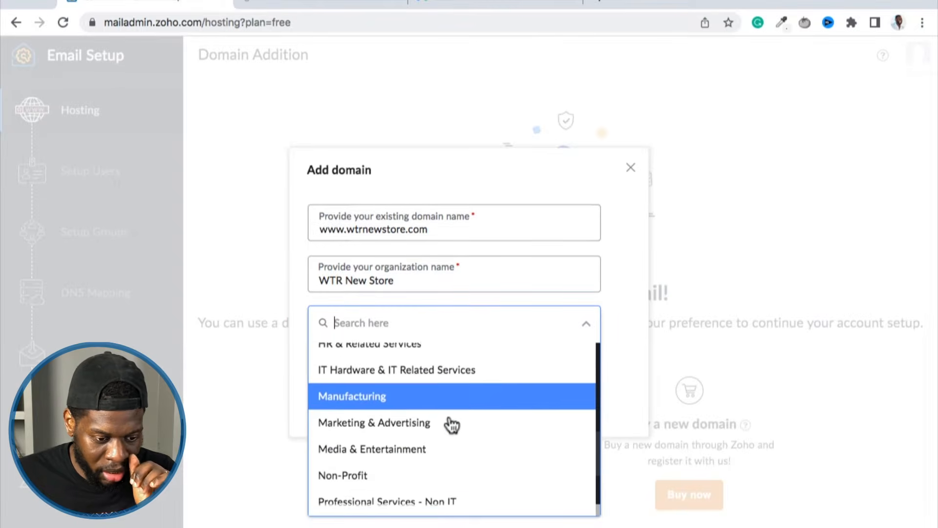
{"action": "left_click", "coordinate": [451, 390]}
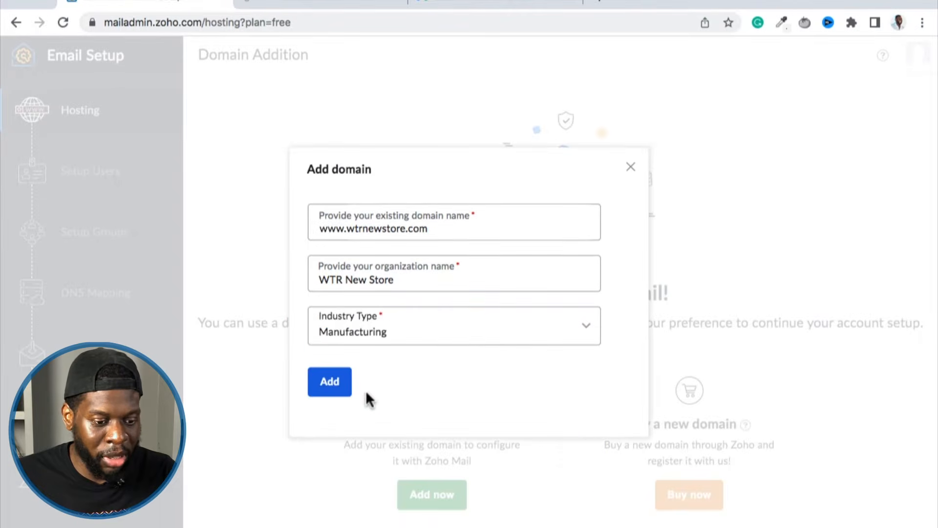
{"action": "left_click", "coordinate": [326, 385]}
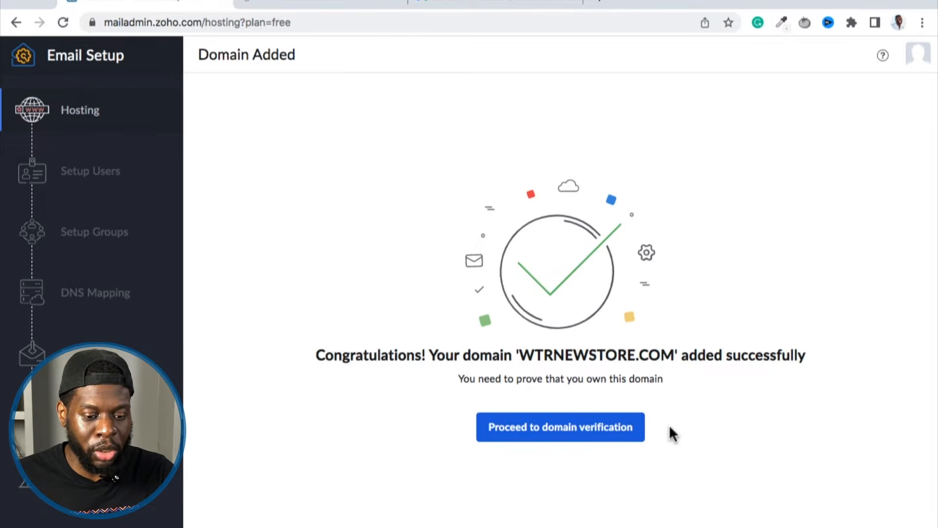
Proceed to domain verification for wtrnewstore.com and open the Namecheap login site from the first instruction.
{"action": "left_click", "coordinate": [600, 427]}
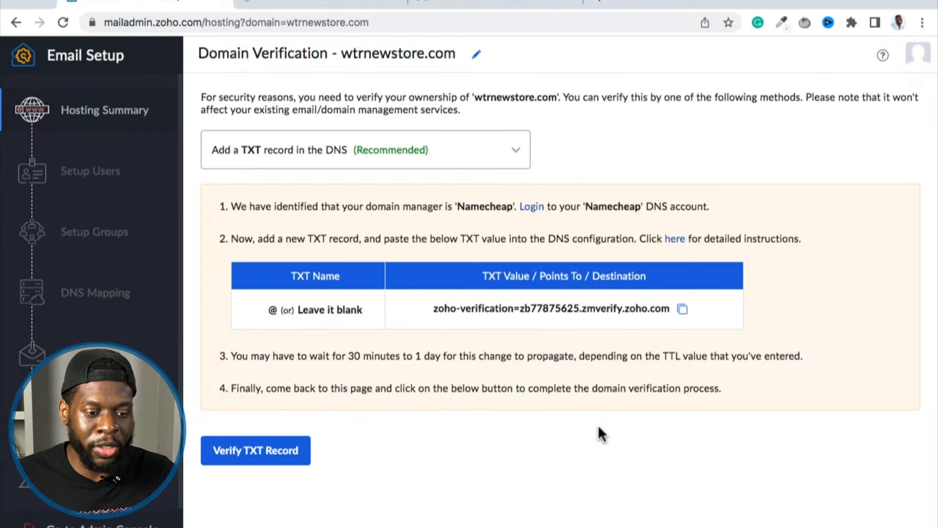
{"action": "left_click", "coordinate": [236, 207]}
{"action": "left_click_drag", "start_coordinate": [236, 207], "coordinate": [497, 210]}
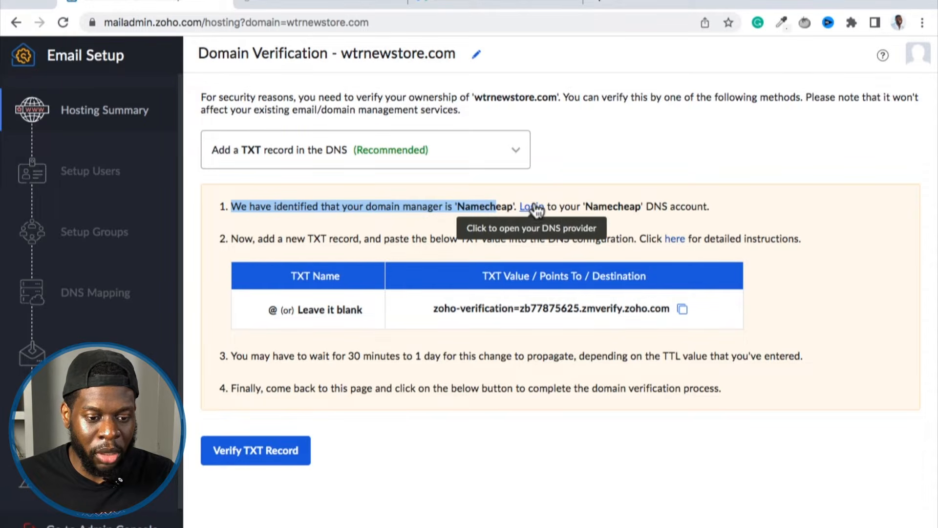
{"action": "left_click", "coordinate": [533, 206]}
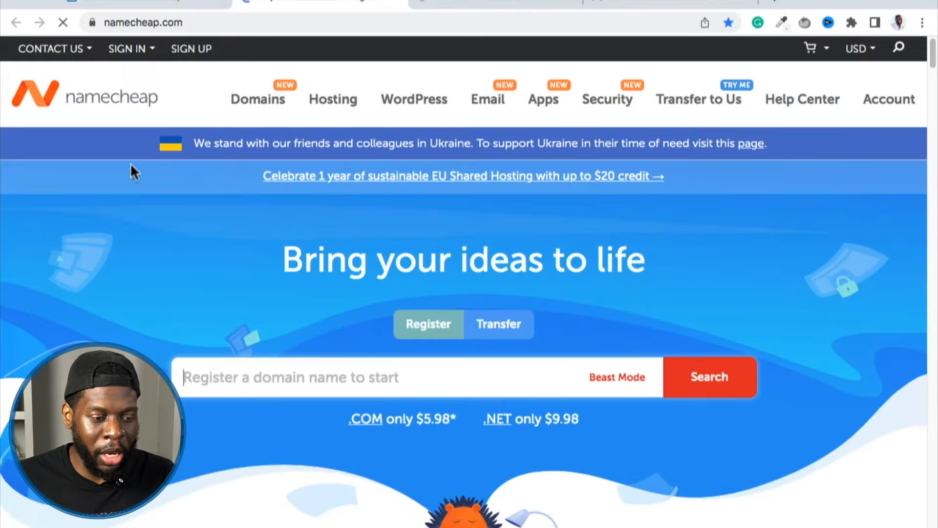
Sign in to the Namecheap account with the saved credentials and submit the device verification code.
{"action": "left_click", "coordinate": [135, 54]}
{"action": "left_click", "coordinate": [131, 98]}
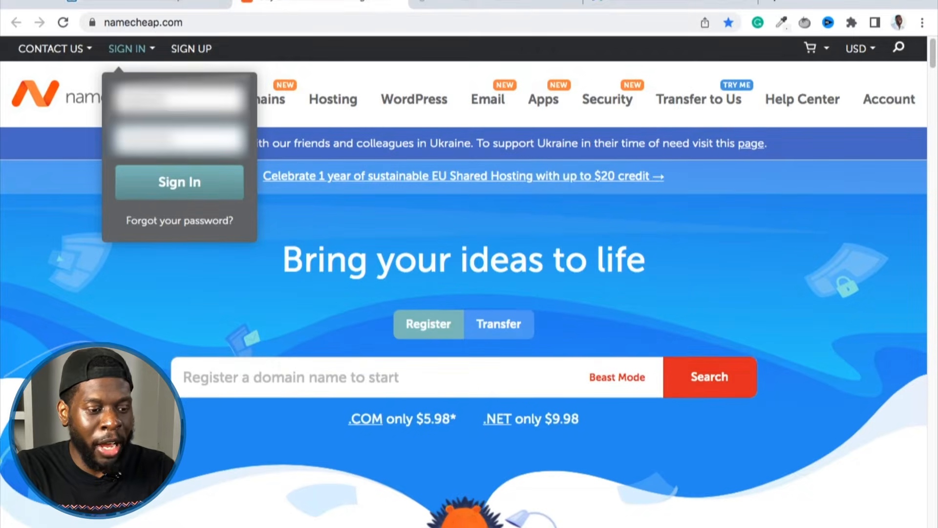
{"action": "left_click", "coordinate": [139, 183]}
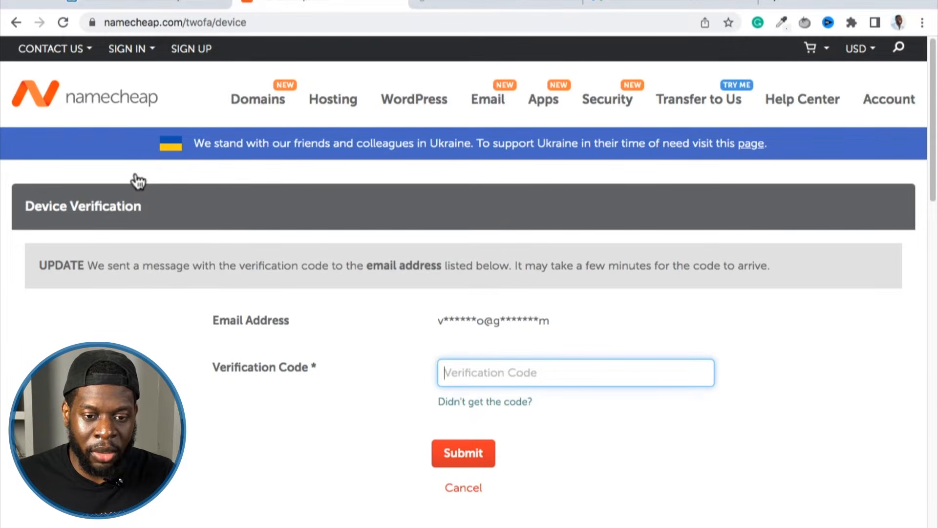
{"action": "key", "text": "super+v"}
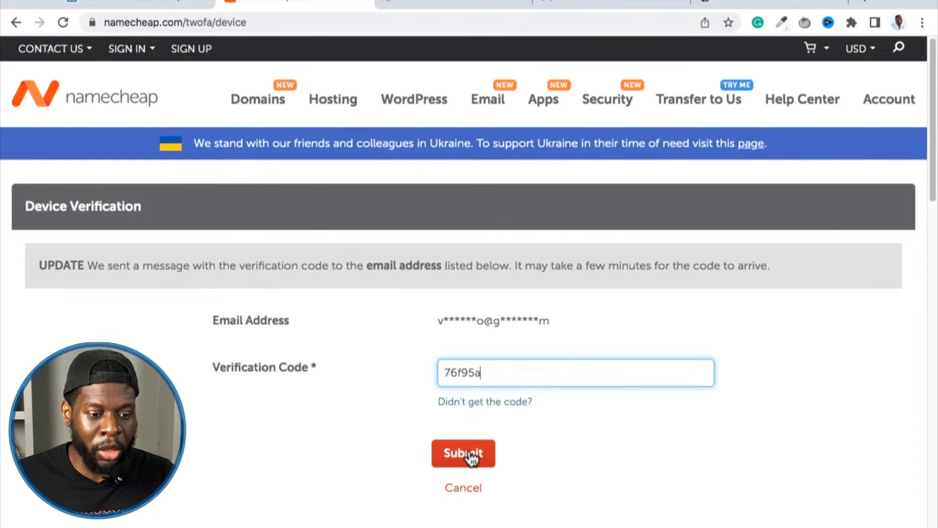
{"action": "left_click", "coordinate": [470, 457]}
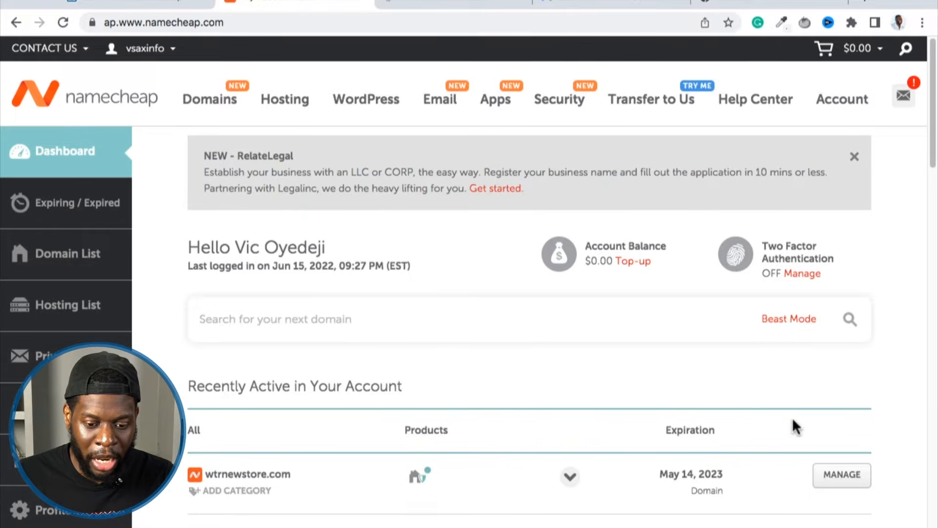
Open the management page of wtrnewstore.com and look through its nameserver options without choosing one.
{"action": "left_click", "coordinate": [858, 478]}
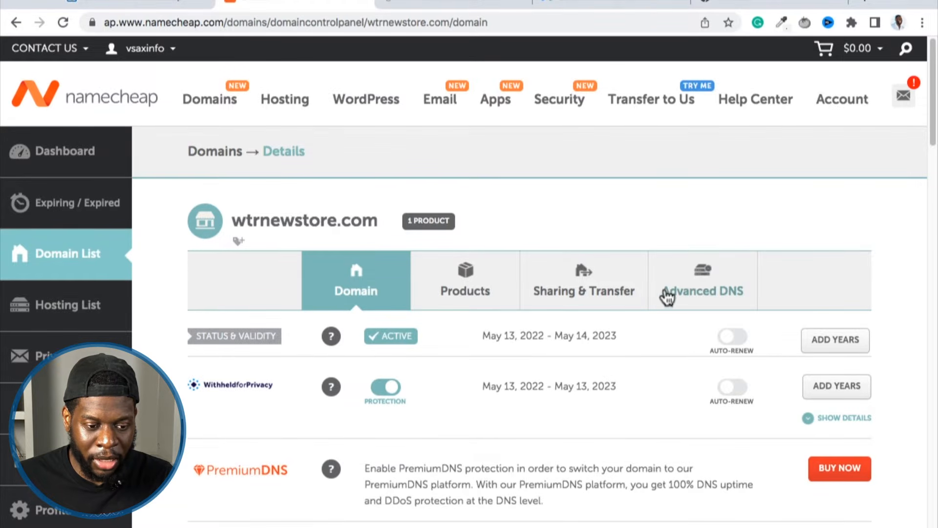
{"action": "scroll", "coordinate": [164, 247], "scroll_direction": "down", "scroll_amount": 1}
{"action": "scroll", "coordinate": [163, 246], "scroll_direction": "down", "scroll_amount": 10}
{"action": "scroll", "coordinate": [164, 245], "scroll_direction": "up", "scroll_amount": 3}
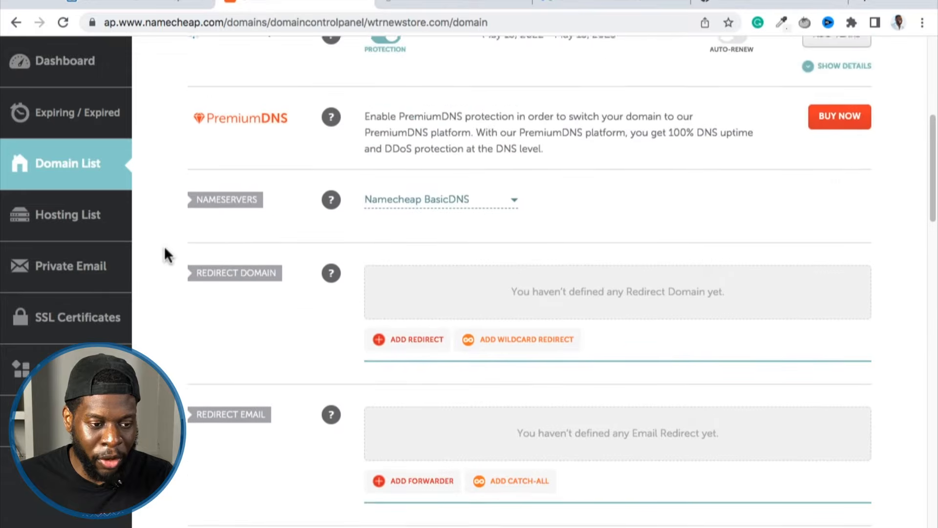
{"action": "left_click", "coordinate": [473, 217]}
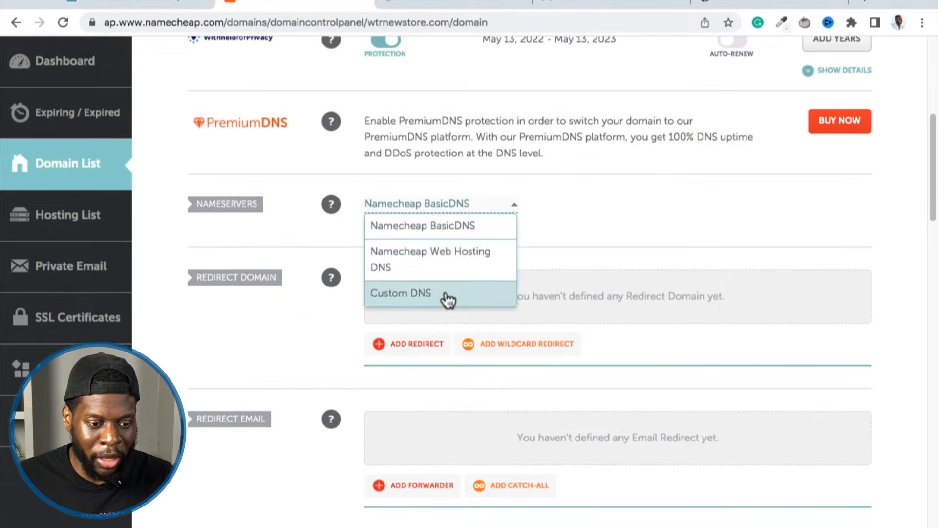
{"action": "left_click", "coordinate": [564, 241]}
{"action": "scroll", "coordinate": [564, 241], "scroll_direction": "up", "scroll_amount": 10}
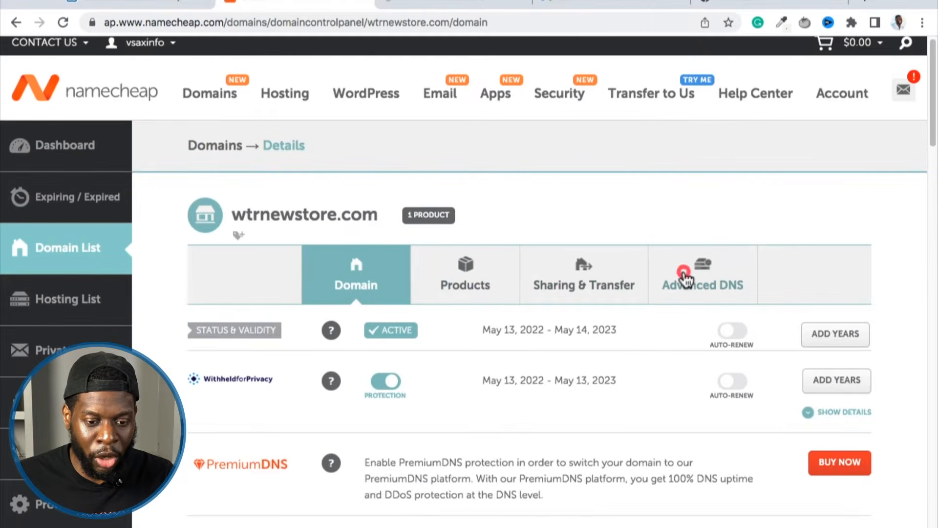
Open the domain's Advanced DNS settings and locate the Host Records section.
{"action": "left_click", "coordinate": [686, 279]}
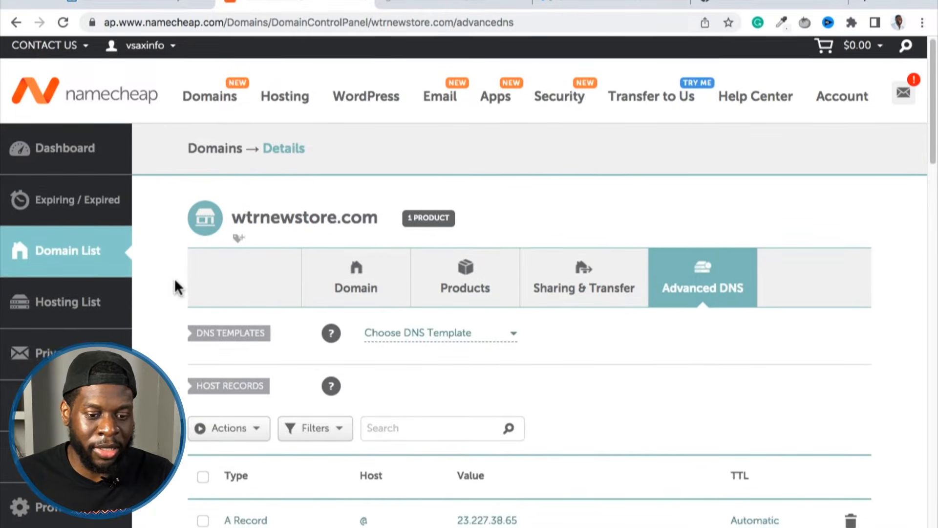
{"action": "scroll", "coordinate": [174, 278], "scroll_direction": "down", "scroll_amount": 3}
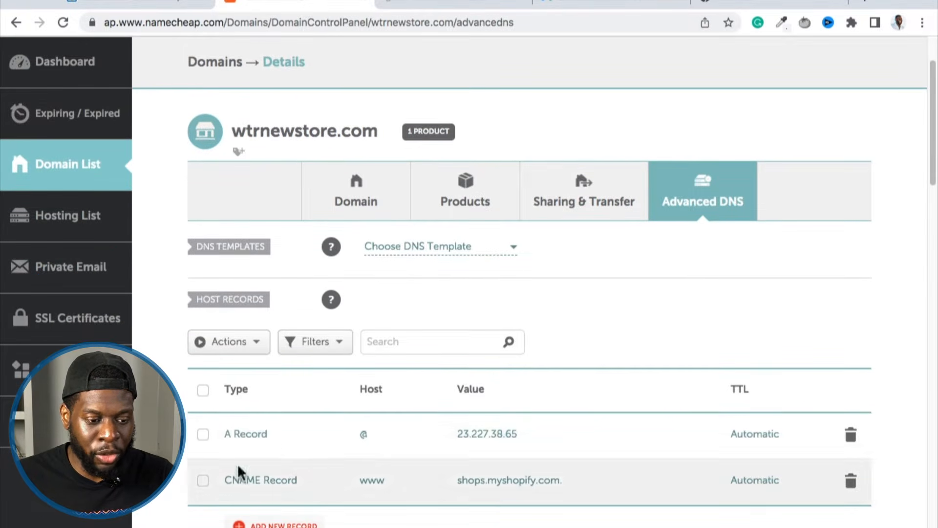
{"action": "left_click_drag", "start_coordinate": [190, 294], "coordinate": [256, 297]}
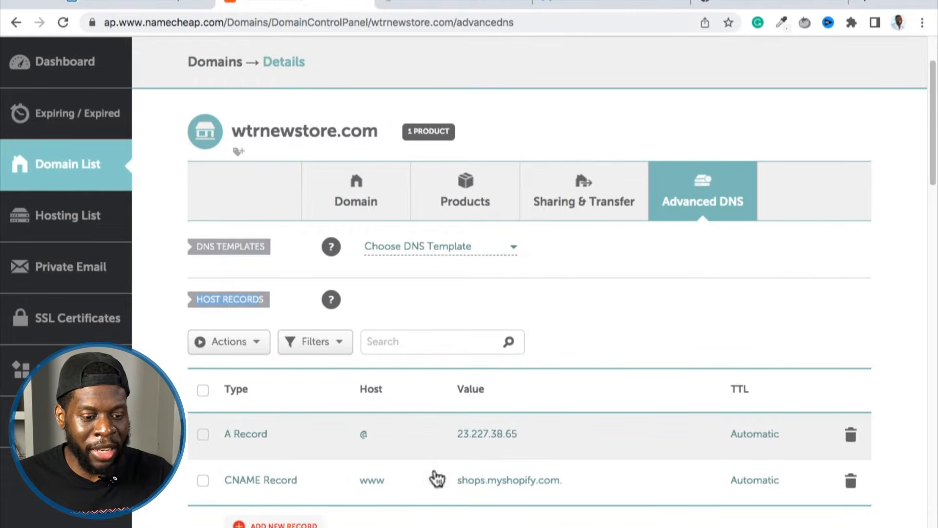
Return to Zoho's domain verification page and open the detailed instructions for adding the TXT record.
{"action": "left_click", "coordinate": [126, 3]}
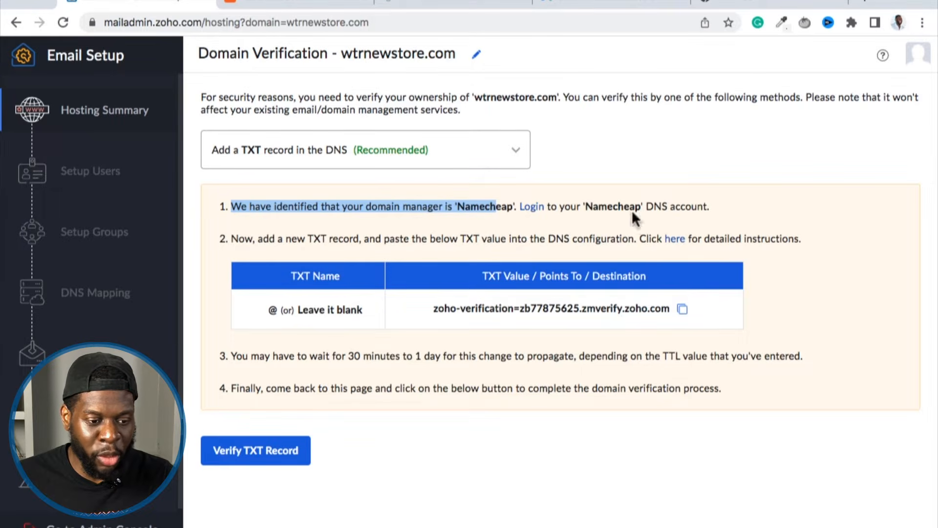
{"action": "left_click_drag", "start_coordinate": [231, 239], "coordinate": [533, 239]}
{"action": "left_click", "coordinate": [677, 239]}
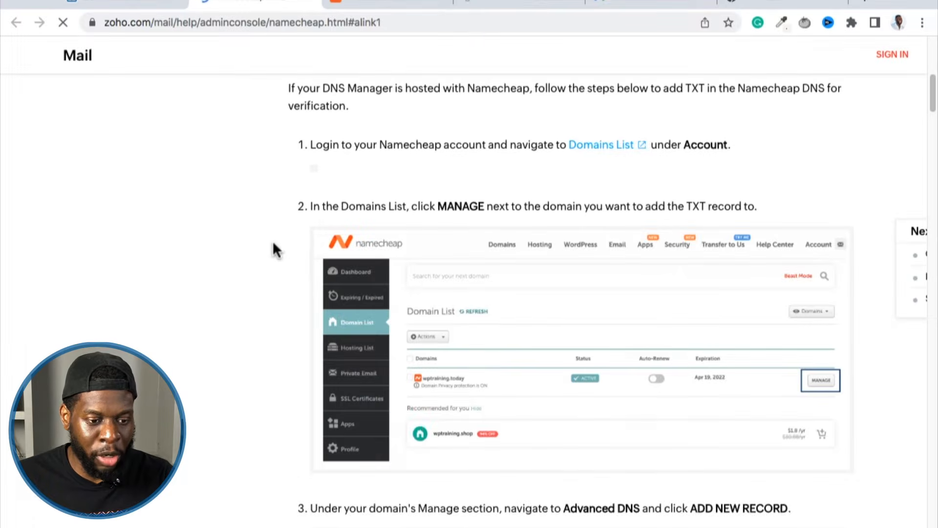
Examine the help page's steps for adding a TXT record in Namecheap, and return to Zoho's domain verification page.
{"action": "scroll", "coordinate": [273, 251], "scroll_direction": "down", "scroll_amount": 7}
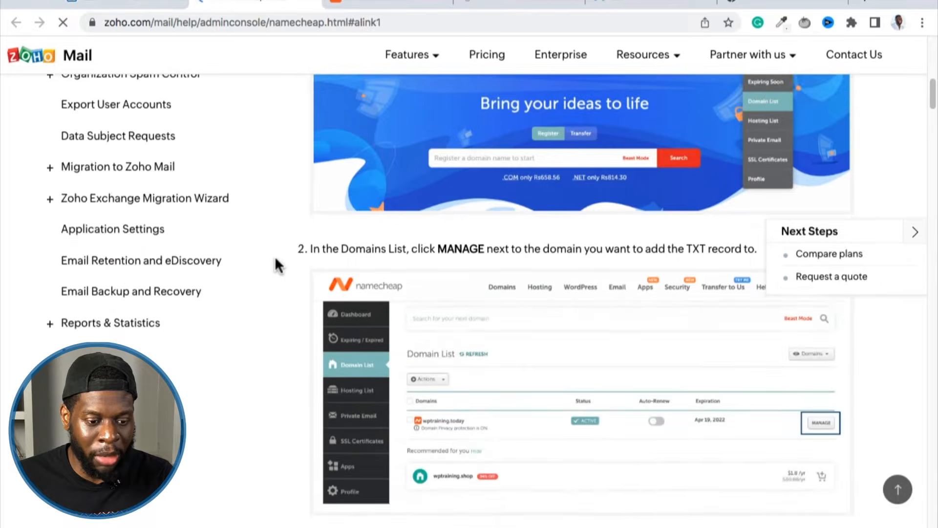
{"action": "scroll", "coordinate": [275, 255], "scroll_direction": "up", "scroll_amount": 5}
{"action": "scroll", "coordinate": [277, 254], "scroll_direction": "down", "scroll_amount": 10}
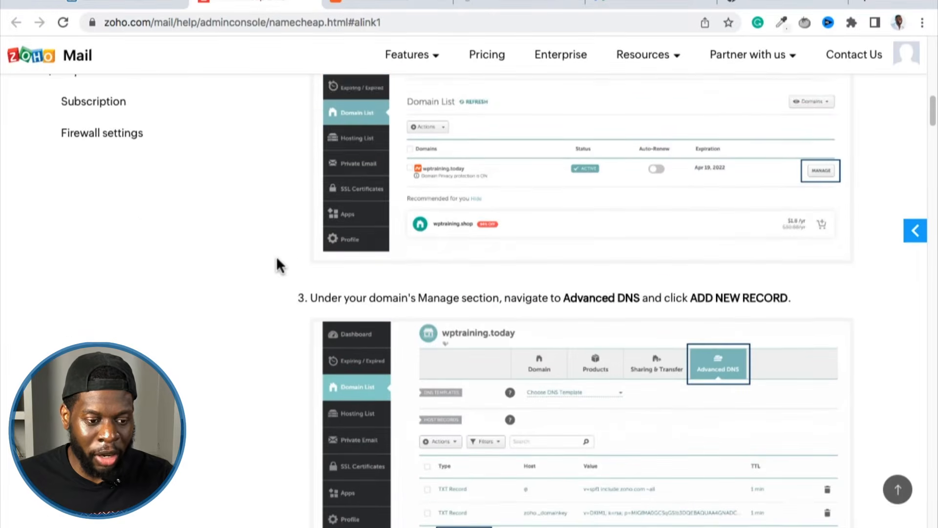
{"action": "scroll", "coordinate": [277, 255], "scroll_direction": "down", "scroll_amount": 2}
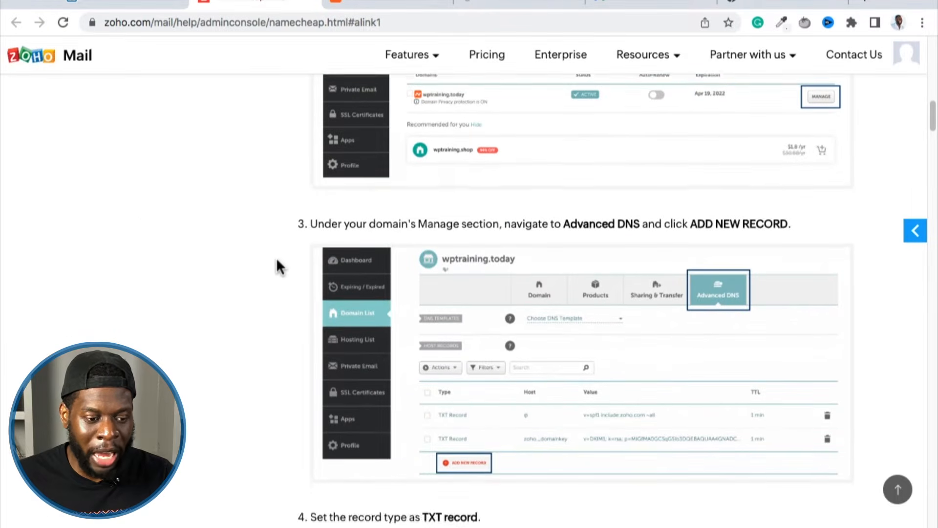
{"action": "scroll", "coordinate": [277, 260], "scroll_direction": "down", "scroll_amount": 3}
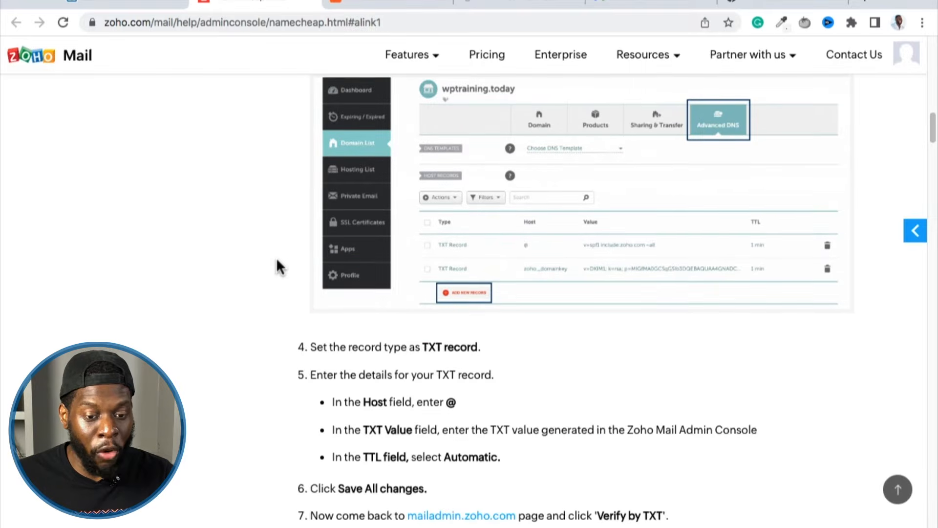
{"action": "scroll", "coordinate": [277, 264], "scroll_direction": "up", "scroll_amount": 1}
{"action": "scroll", "coordinate": [277, 264], "scroll_direction": "down", "scroll_amount": 1}
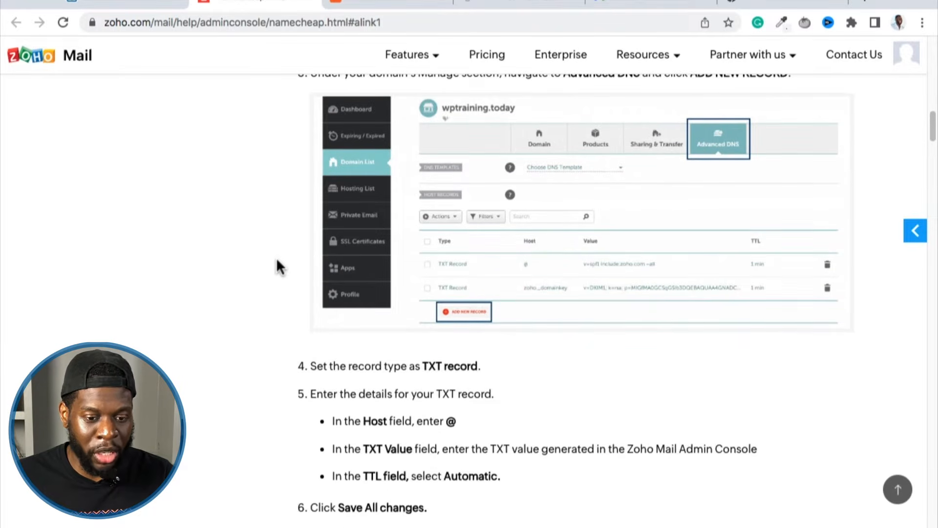
{"action": "left_click", "coordinate": [147, 4]}
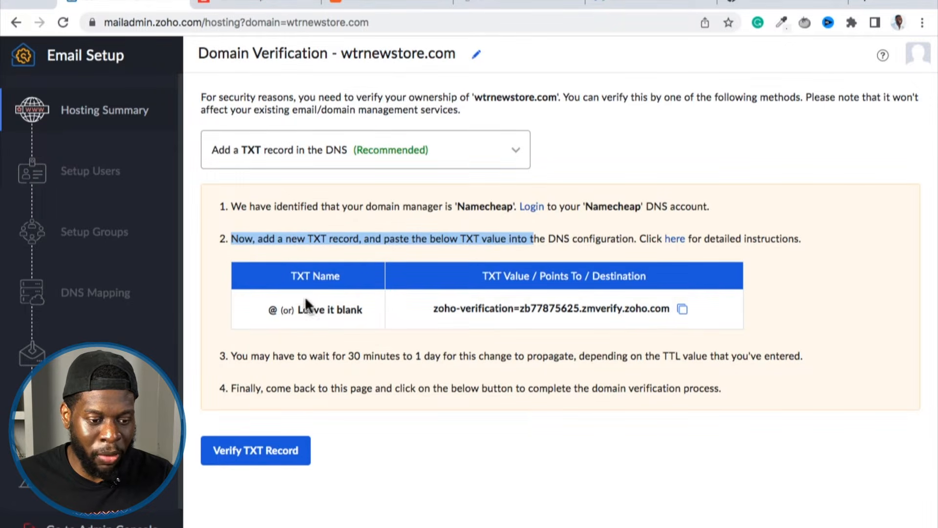
Return to Namecheap's Advanced DNS settings for wtrnewstore.com and add a new host record of type TXT Record.
{"action": "left_click", "coordinate": [356, 4]}
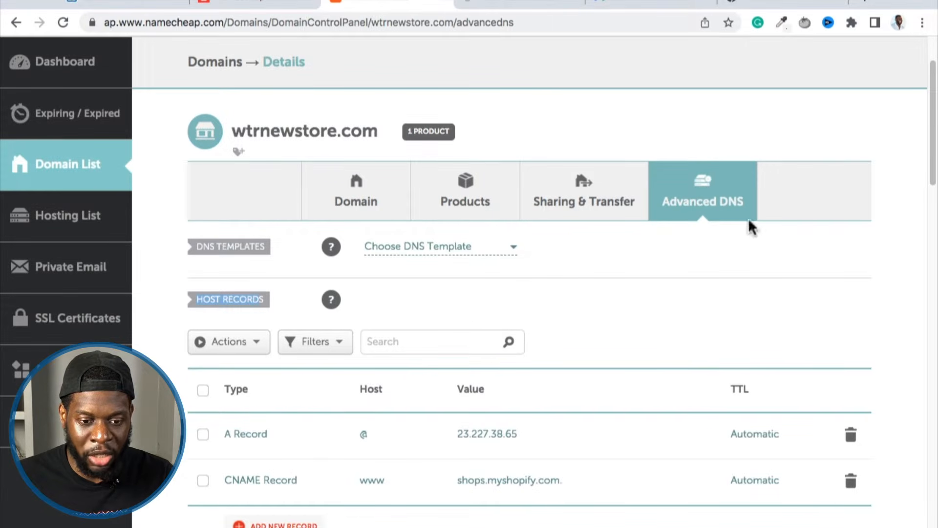
{"action": "scroll", "coordinate": [442, 283], "scroll_direction": "down", "scroll_amount": 1}
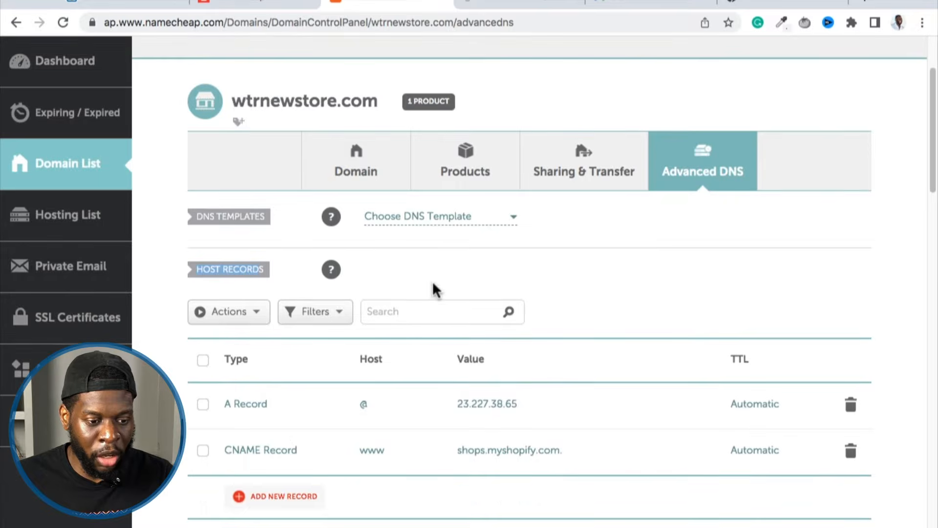
{"action": "left_click", "coordinate": [434, 267]}
{"action": "scroll", "coordinate": [317, 409], "scroll_direction": "down", "scroll_amount": 1}
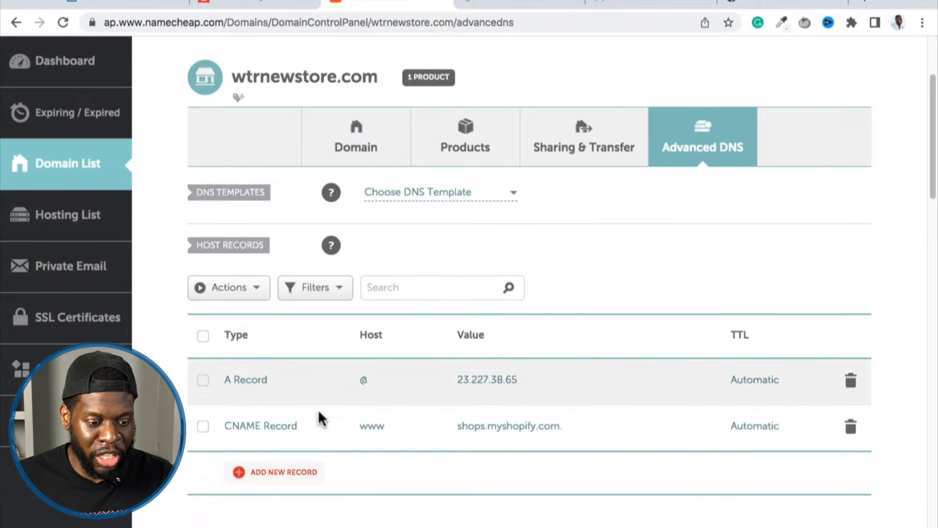
{"action": "left_click", "coordinate": [275, 470]}
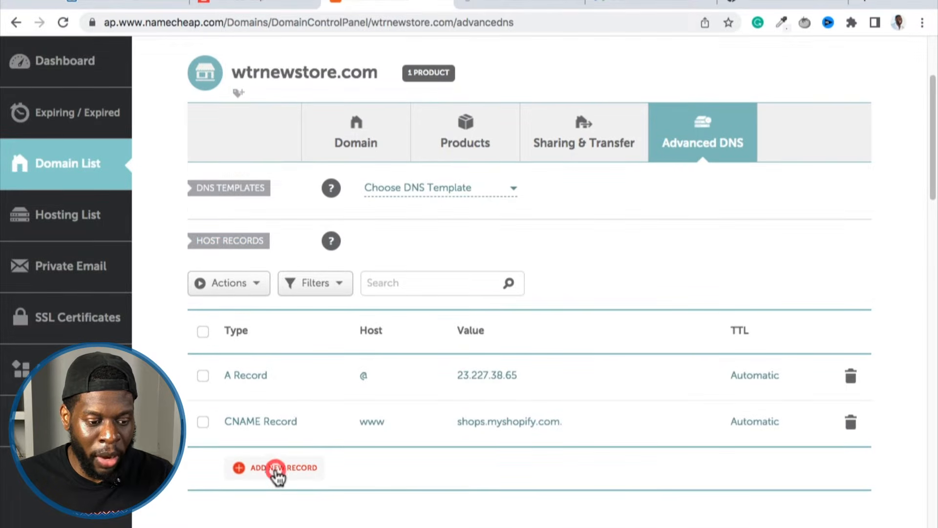
{"action": "scroll", "coordinate": [285, 360], "scroll_direction": "down", "scroll_amount": 1}
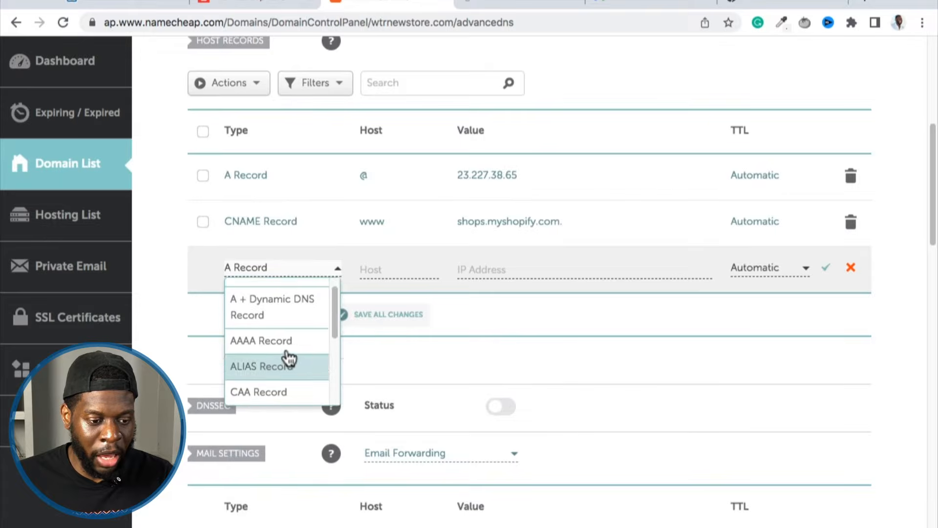
{"action": "scroll", "coordinate": [287, 314], "scroll_direction": "down", "scroll_amount": 4}
{"action": "scroll", "coordinate": [287, 314], "scroll_direction": "down", "scroll_amount": 1}
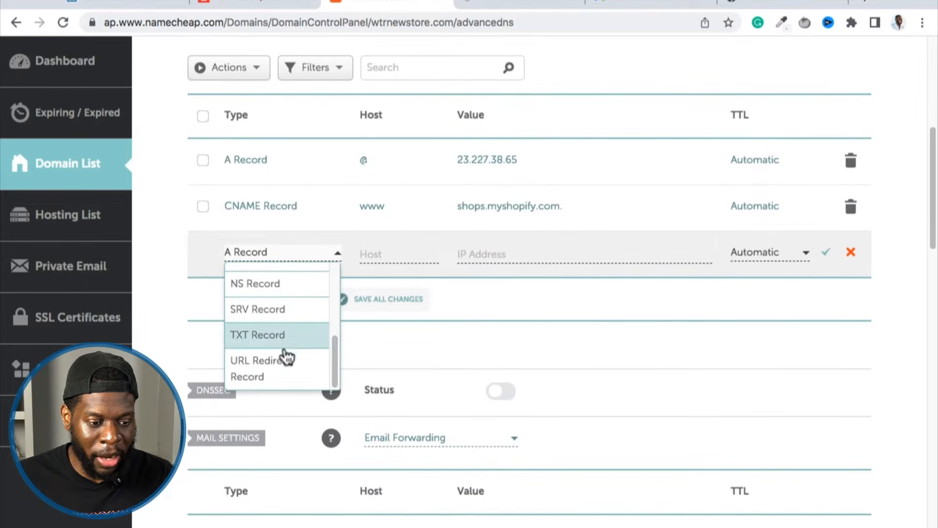
{"action": "left_click", "coordinate": [280, 345]}
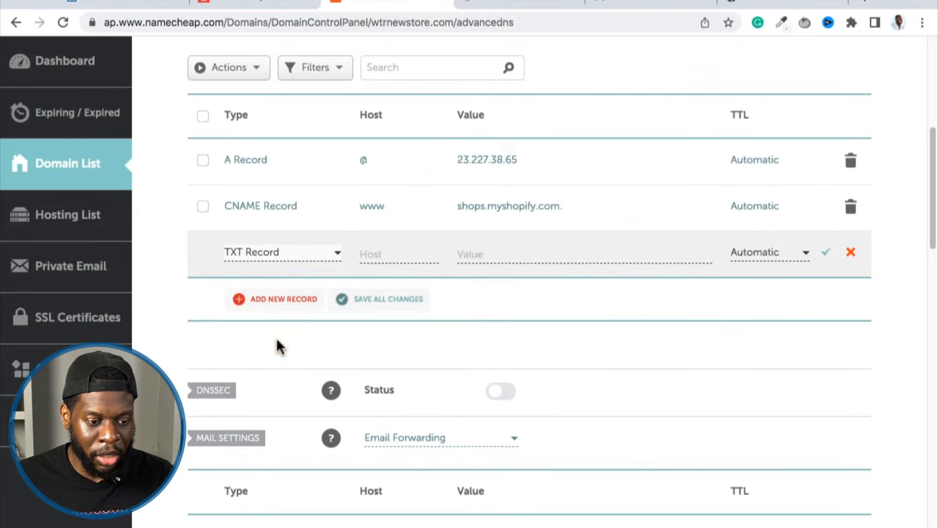
Copy the TXT name @ from Zoho's domain verification page and paste it as the host of the new TXT record in Namecheap.
{"action": "left_click", "coordinate": [371, 255]}
{"action": "left_click", "coordinate": [263, 5]}
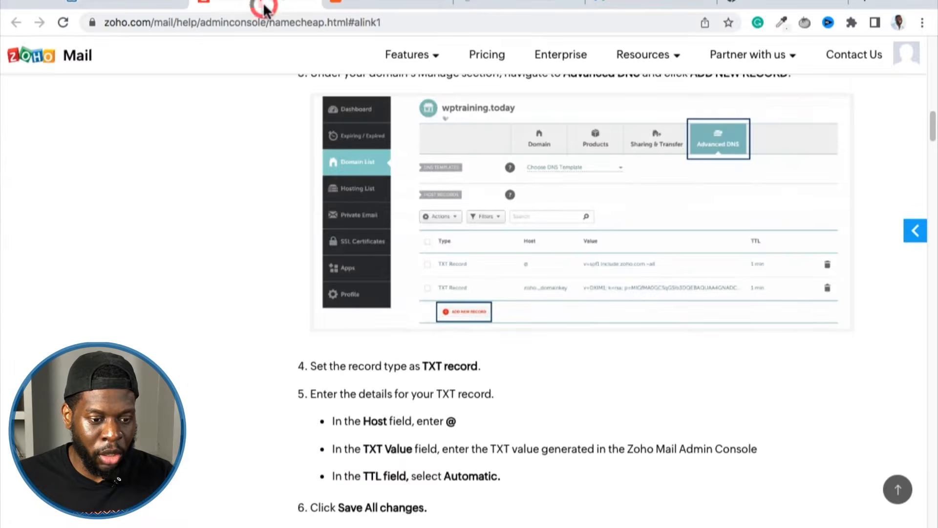
{"action": "left_click", "coordinate": [157, 5]}
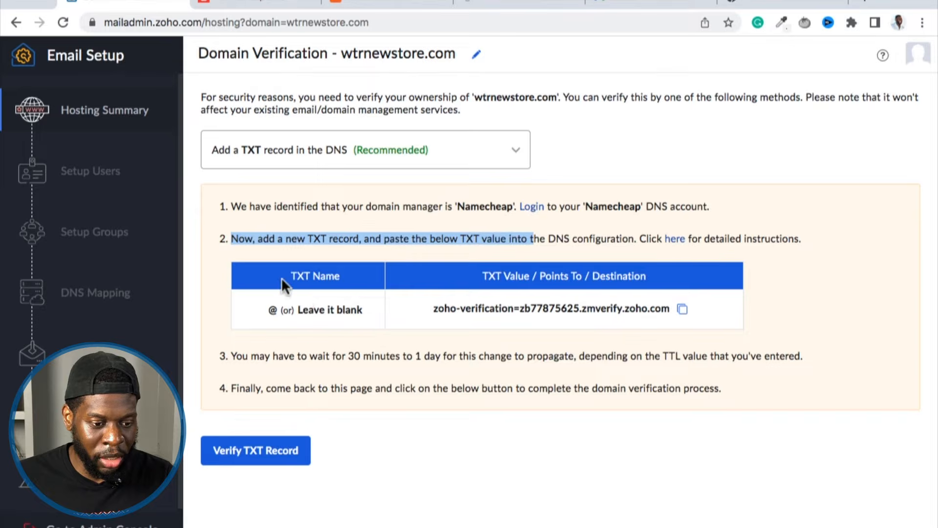
{"action": "triple_click", "coordinate": [316, 285]}
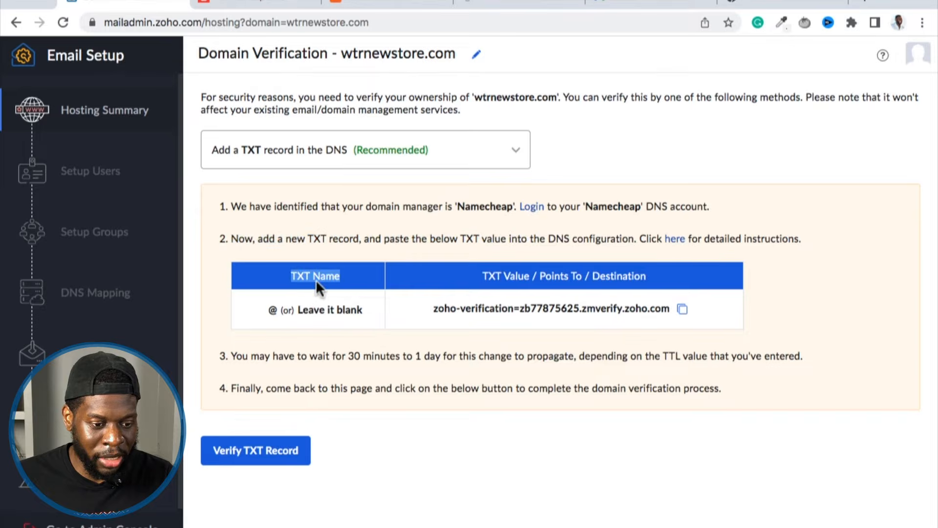
{"action": "double_click", "coordinate": [272, 310]}
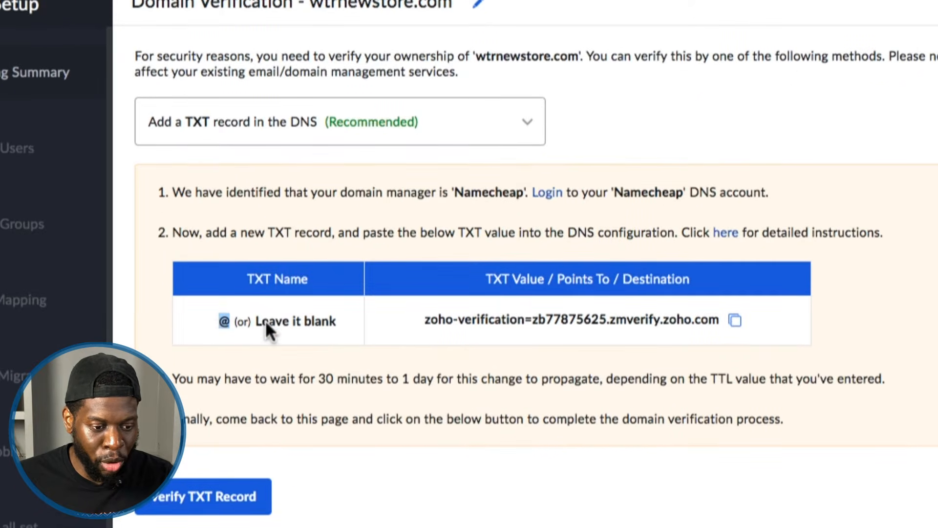
{"action": "right_click", "coordinate": [224, 320]}
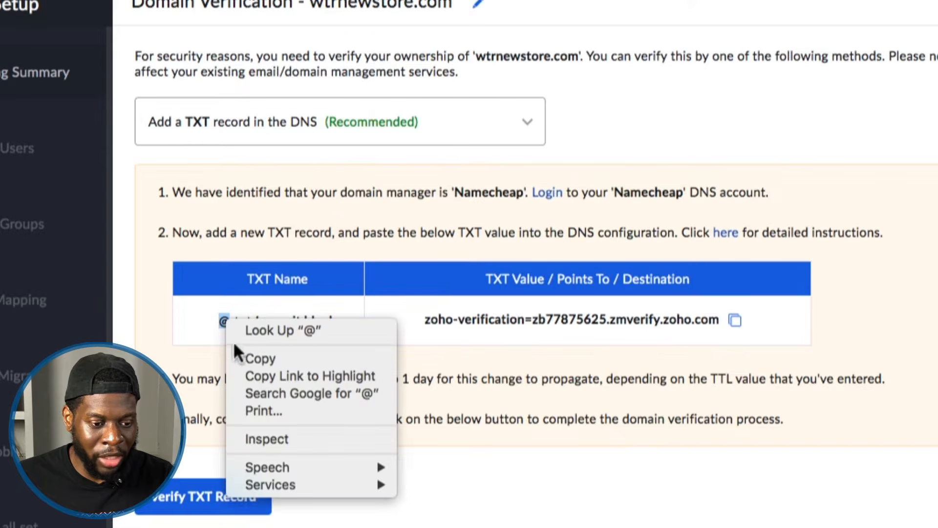
{"action": "left_click", "coordinate": [237, 358]}
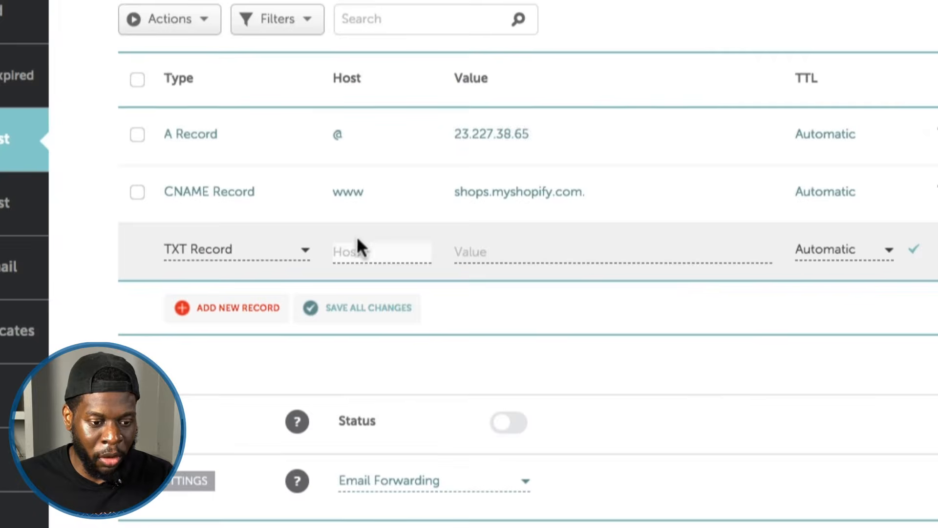
{"action": "right_click", "coordinate": [360, 250]}
{"action": "left_click", "coordinate": [412, 362]}
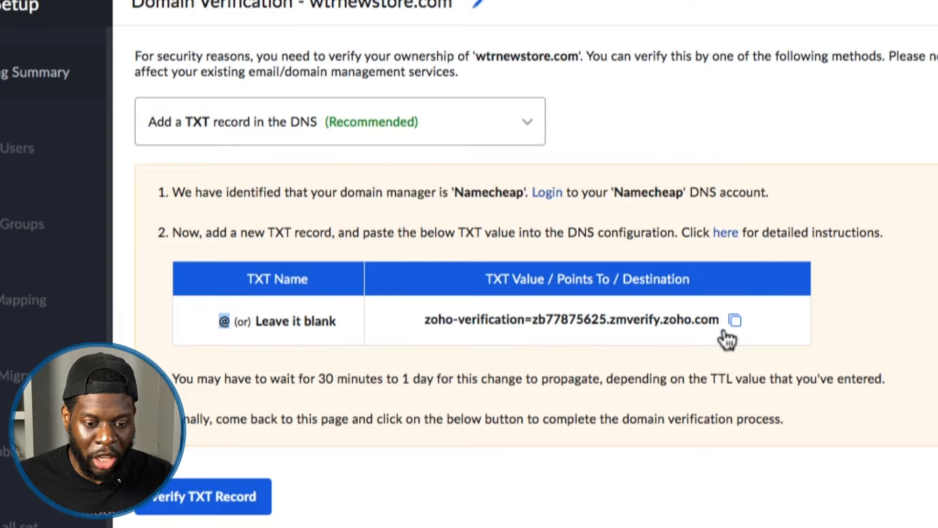
Copy the TXT verification value from Zoho, paste it as the new record's value in Namecheap, and save the record.
{"action": "left_click", "coordinate": [736, 322]}
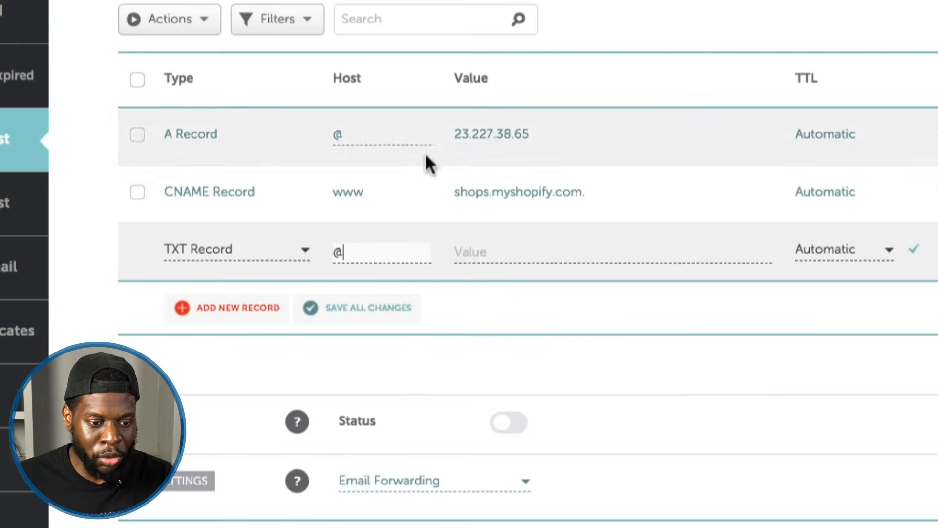
{"action": "left_click", "coordinate": [477, 250]}
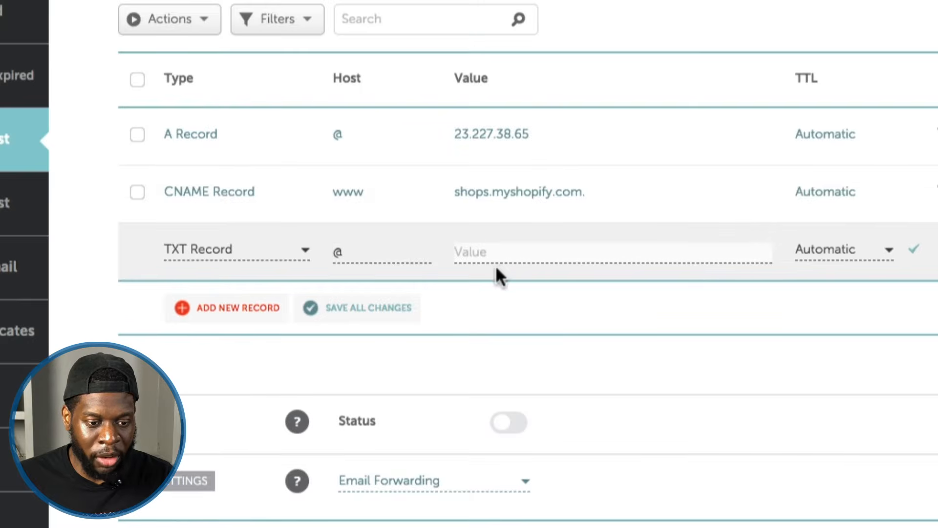
{"action": "right_click", "coordinate": [489, 252]}
{"action": "left_click", "coordinate": [511, 373]}
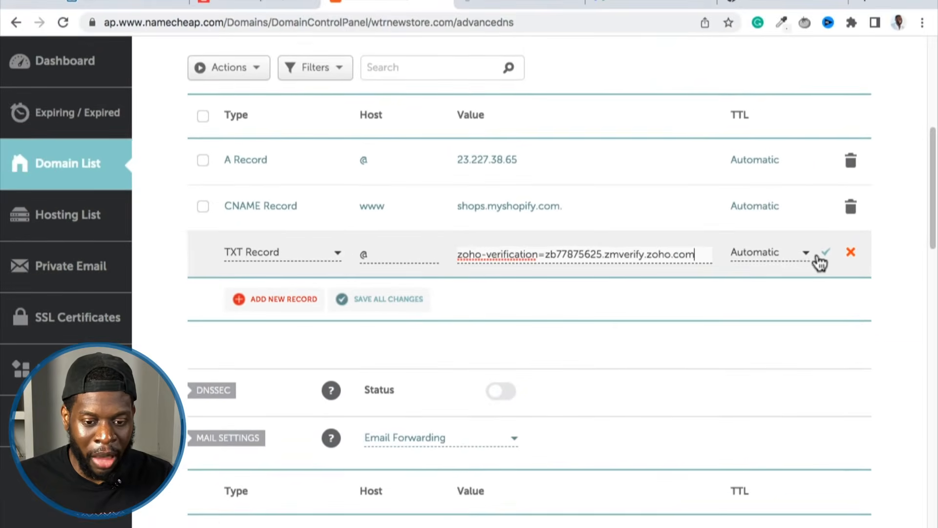
{"action": "left_click", "coordinate": [826, 253]}
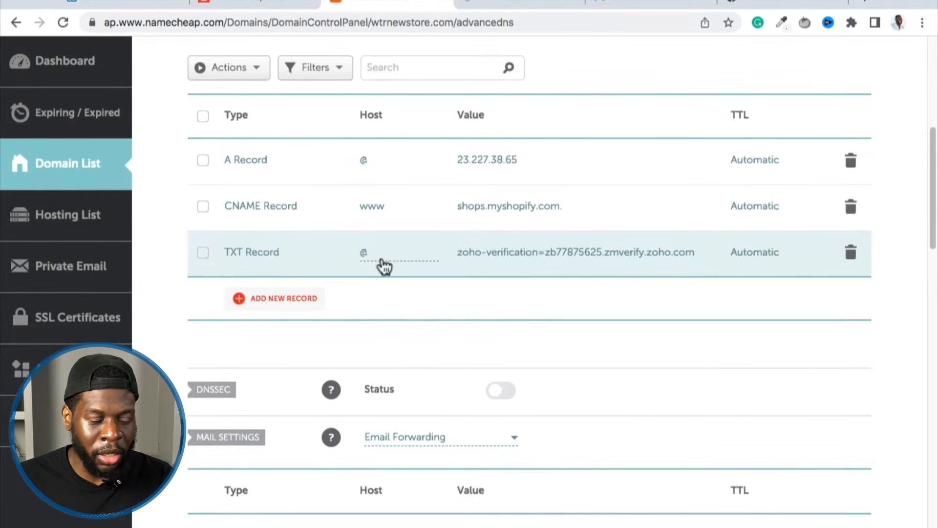
Return to Zoho's domain verification page and verify the TXT record for wtrnewstore.com.
{"action": "left_click", "coordinate": [146, 3]}
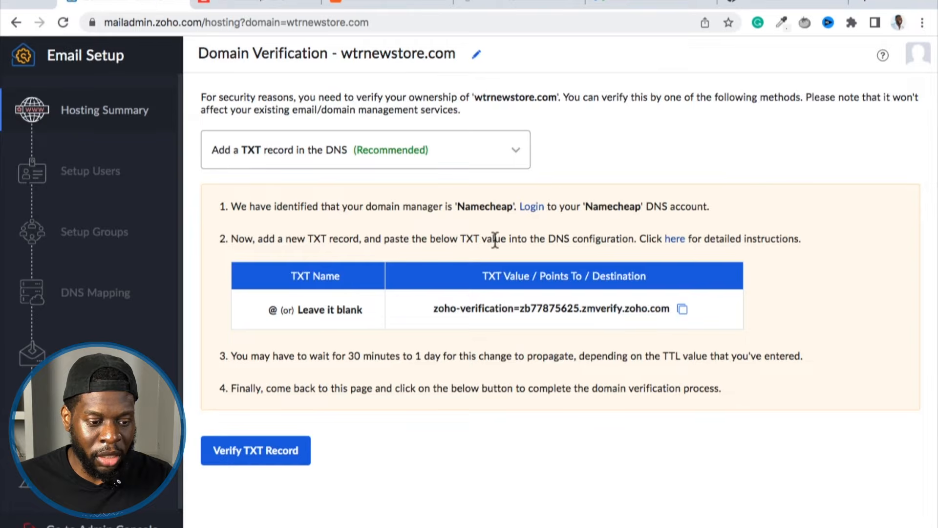
{"action": "left_click", "coordinate": [267, 460]}
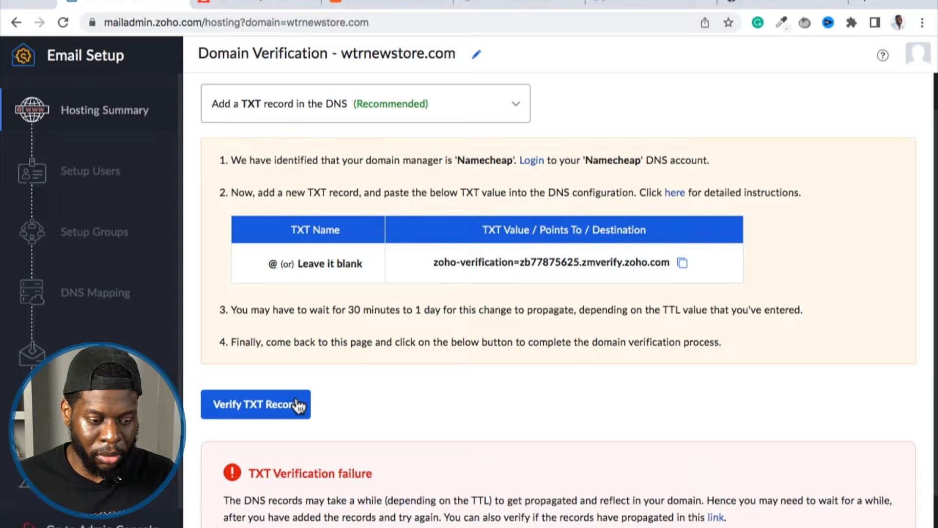
{"action": "left_click", "coordinate": [299, 405]}
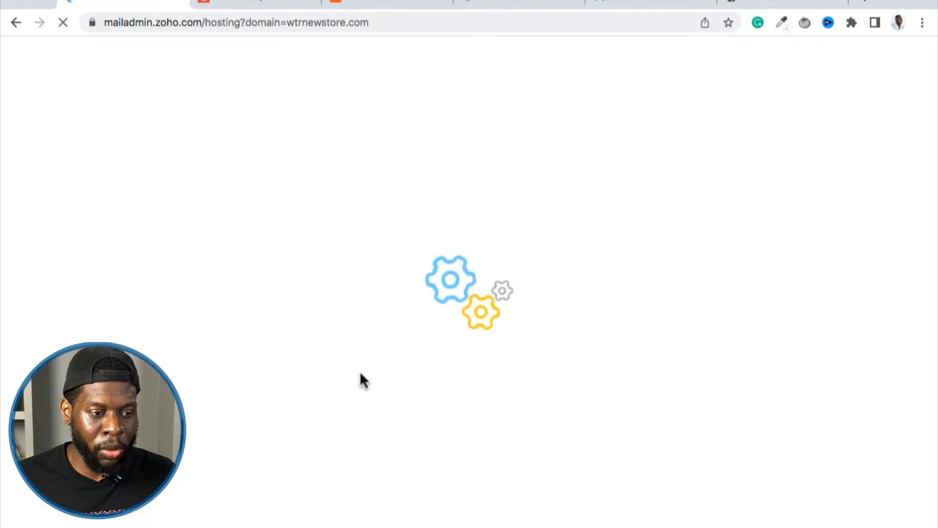
Enter support as the login name of the domain-based email address, and check it together with the domain suffix.
{"action": "left_click", "coordinate": [365, 388]}
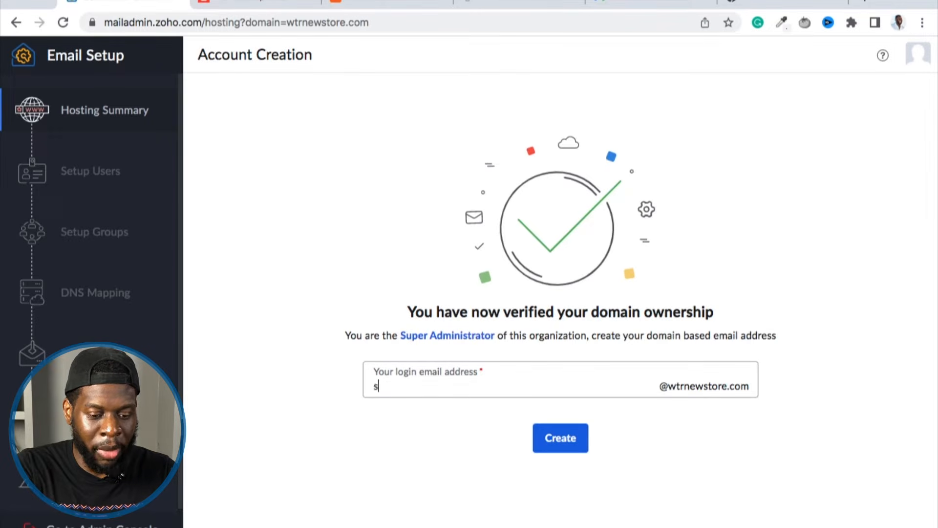
{"action": "type", "text": "pport"}
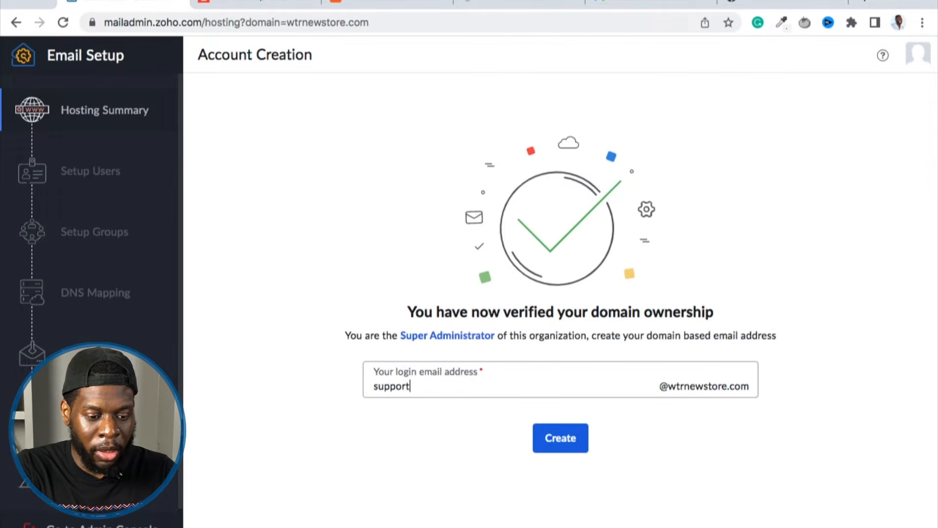
{"action": "left_click_drag", "start_coordinate": [660, 386], "coordinate": [750, 389]}
{"action": "left_click", "coordinate": [706, 389]}
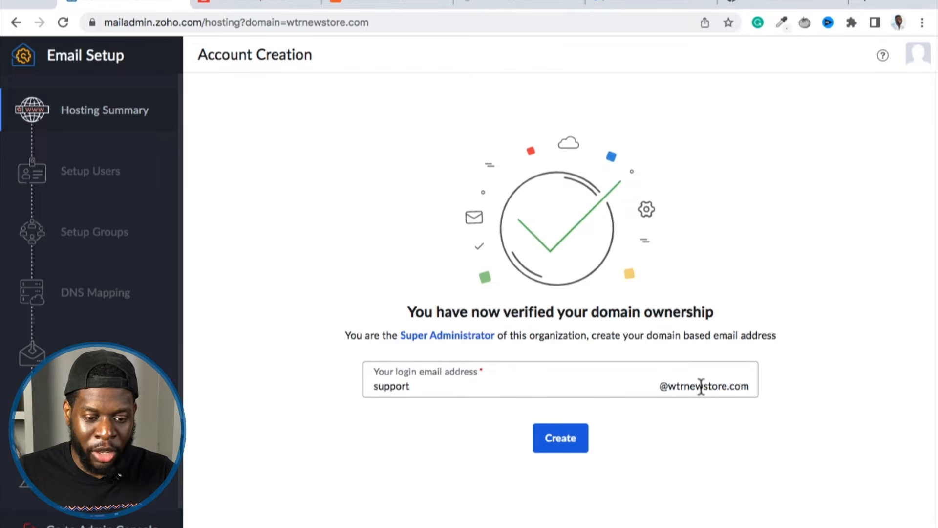
{"action": "double_click", "coordinate": [381, 381]}
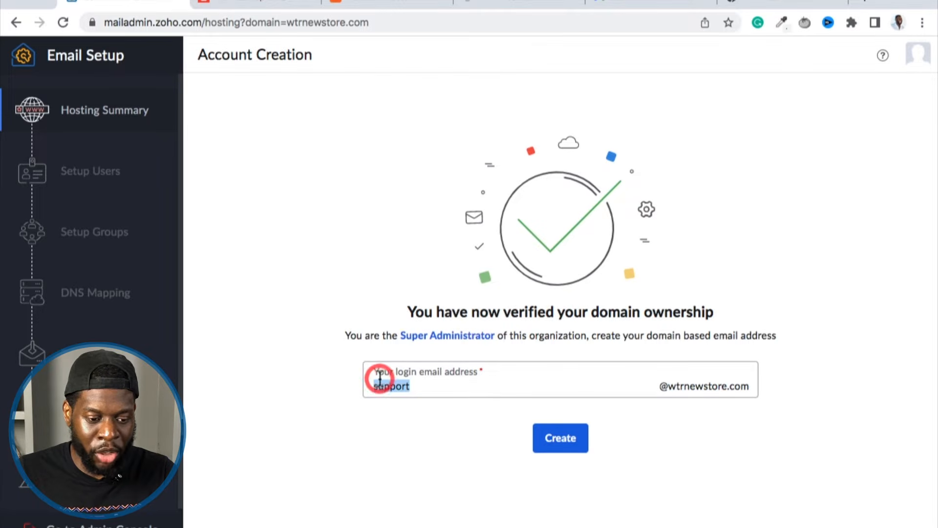
{"action": "left_click", "coordinate": [460, 392]}
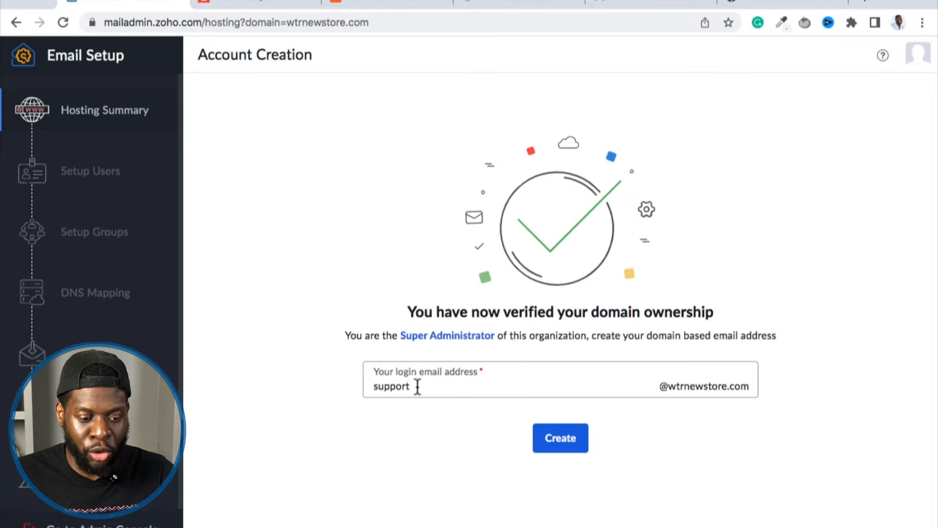
{"action": "double_click", "coordinate": [386, 386]}
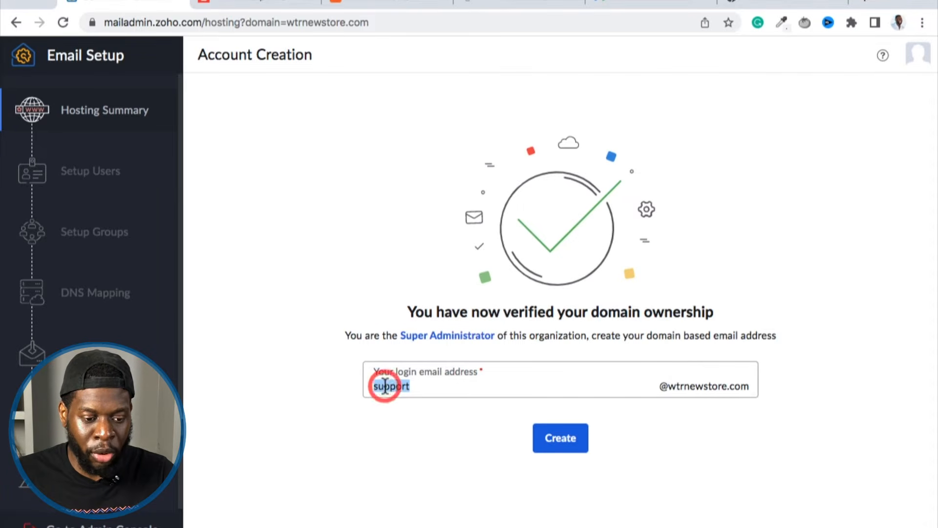
{"action": "left_click", "coordinate": [413, 386]}
Try admin, a first name and info as alternative login names for the domain-based email address.
{"action": "left_click_drag", "start_coordinate": [412, 386], "coordinate": [371, 387]}
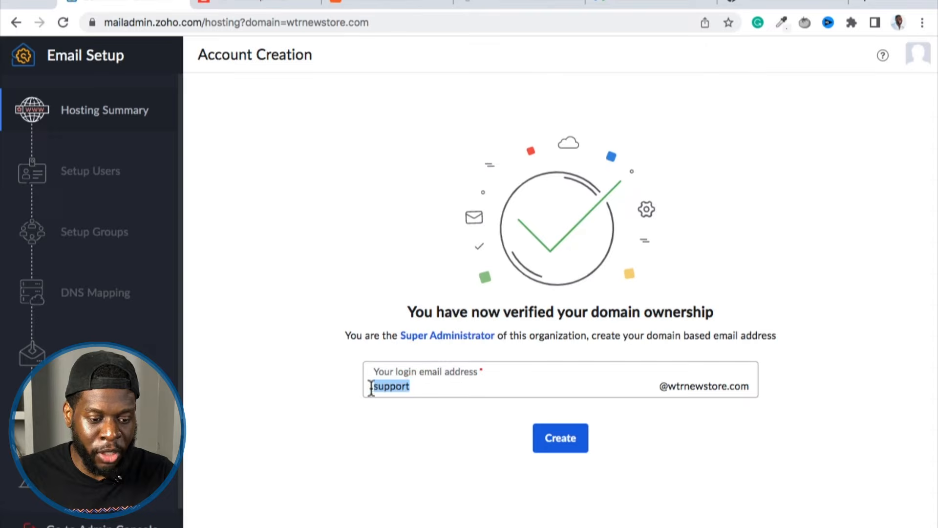
{"action": "type", "text": "admin"}
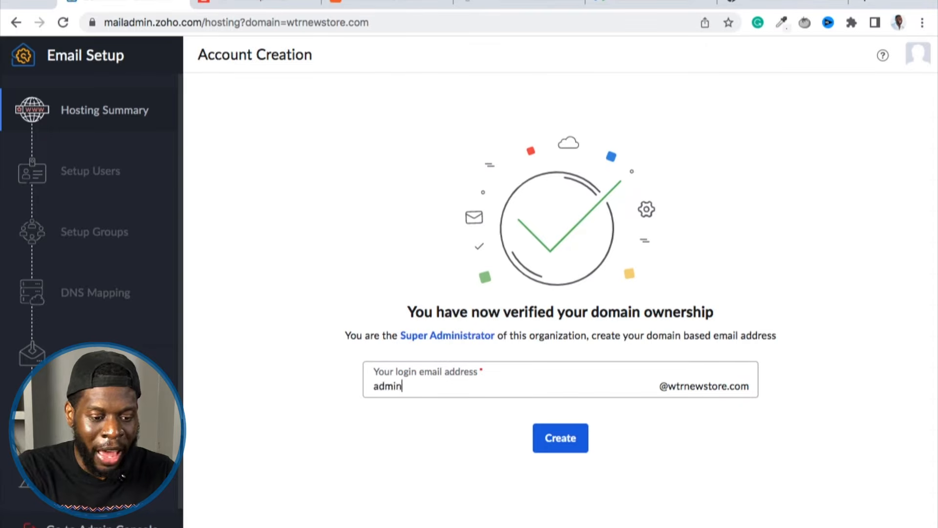
{"action": "type", "text": "vid"}
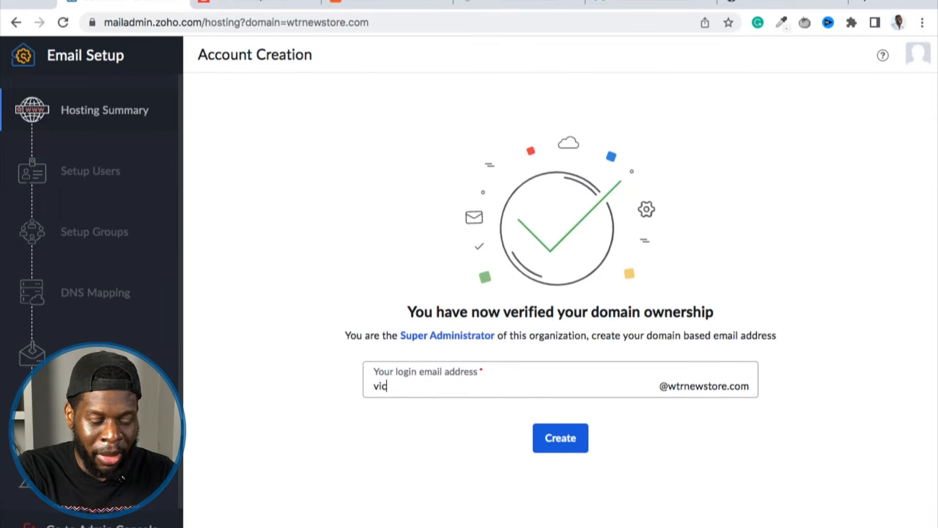
{"action": "type", "text": "info"}
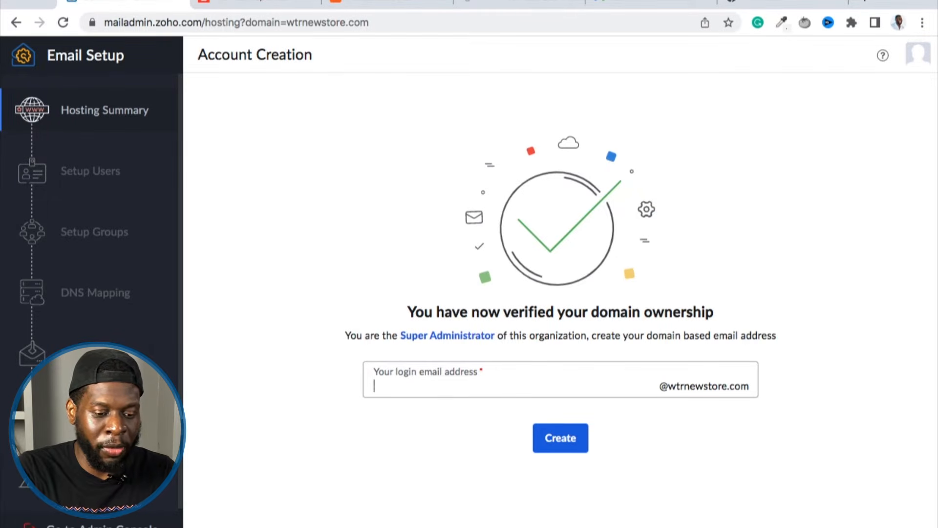
{"action": "type", "text": "support"}
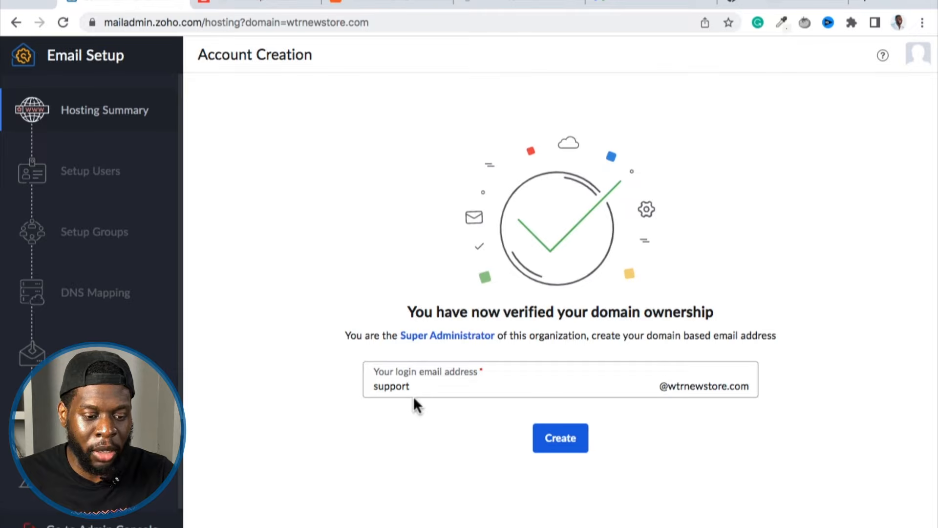
Set the login name to support, create the super administrator's email account, and continue to the user setup.
{"action": "left_click", "coordinate": [549, 440]}
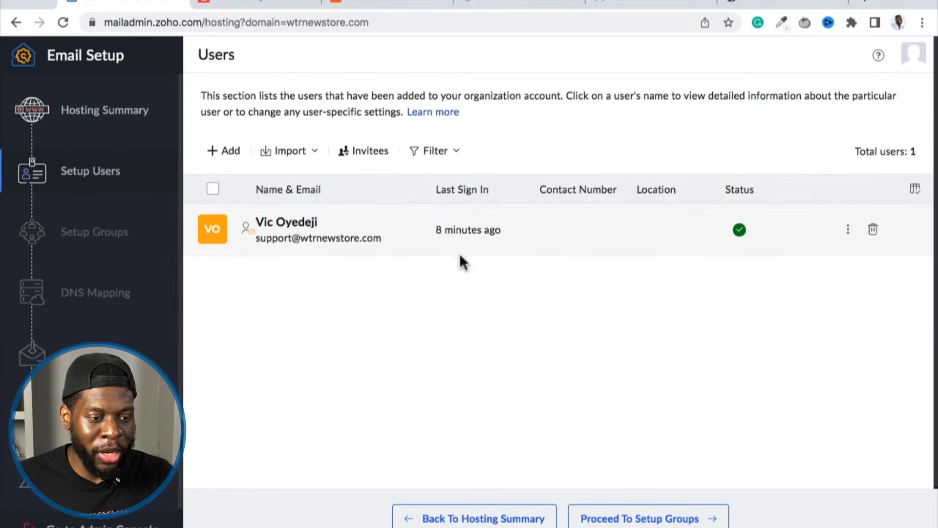
Start adding a new user with a person's first name, keeping the suggested username and leaving the last name empty.
{"action": "left_click", "coordinate": [232, 161]}
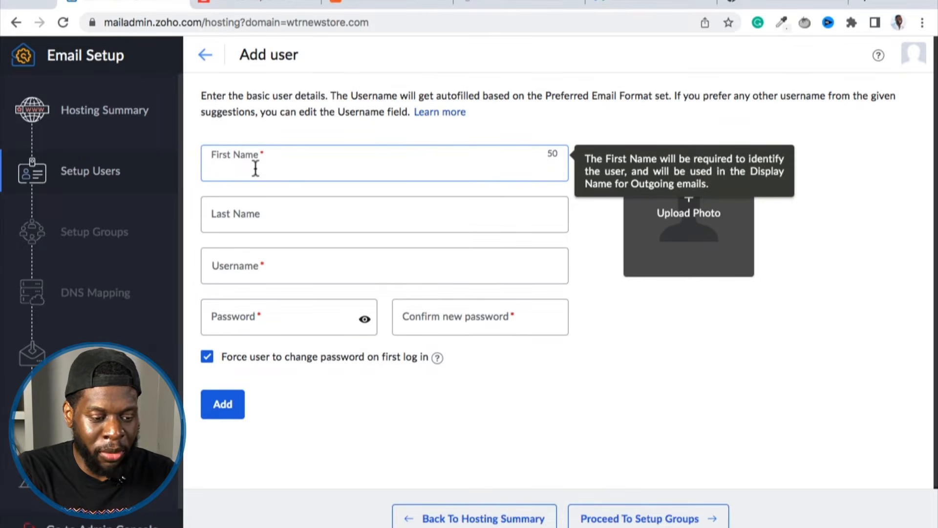
{"action": "type", "text": "Vic"}
{"action": "key", "text": "BackSpace"}
{"action": "key", "text": "BackSpace"}
{"action": "key", "text": "BackSpace"}
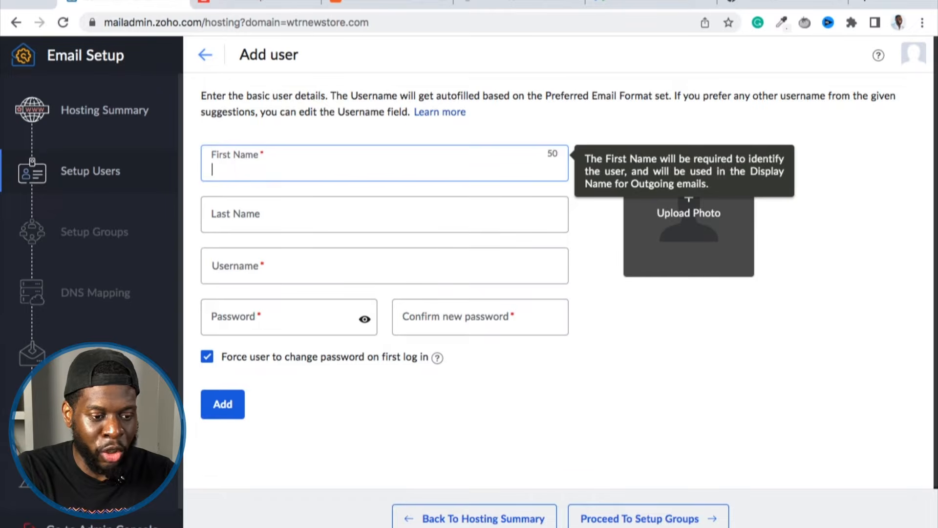
{"action": "type", "text": "Charl"}
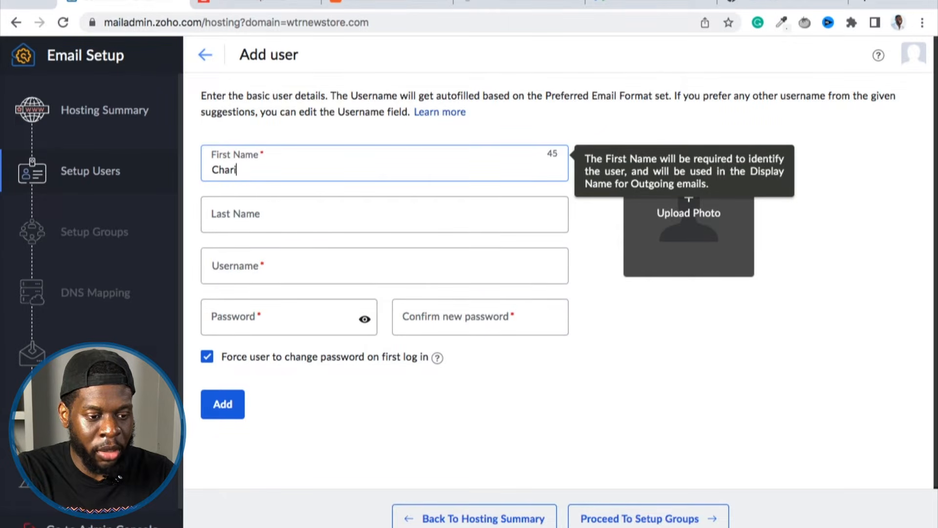
{"action": "key", "text": "Tab"}
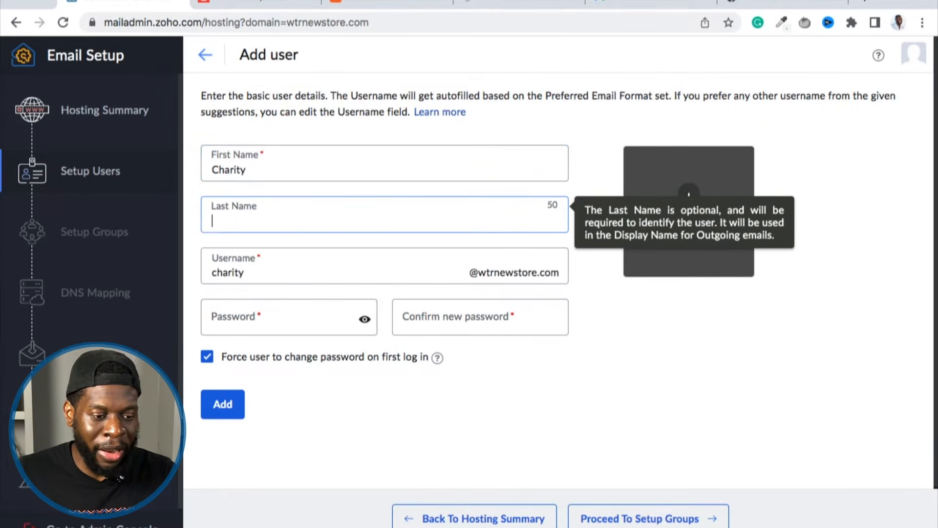
{"action": "key", "text": "Tab"}
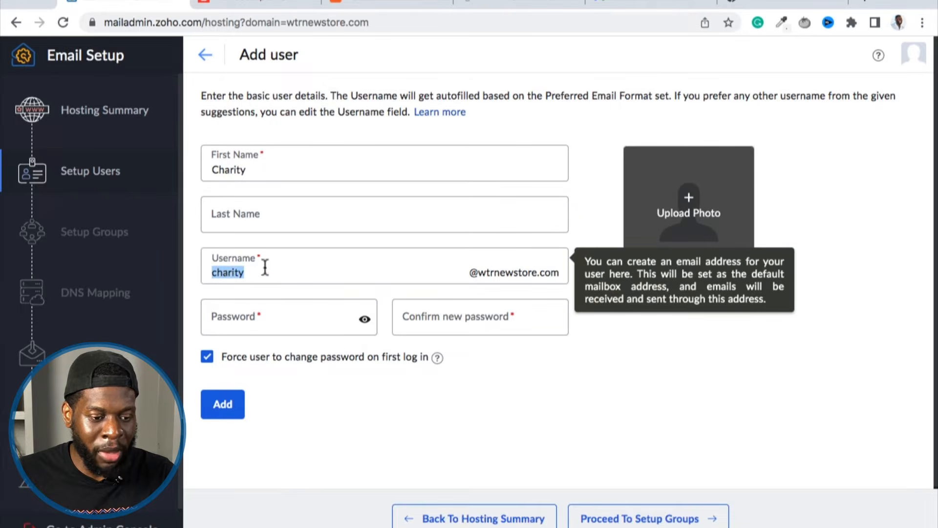
{"action": "left_click", "coordinate": [234, 314]}
{"action": "left_click", "coordinate": [308, 391]}
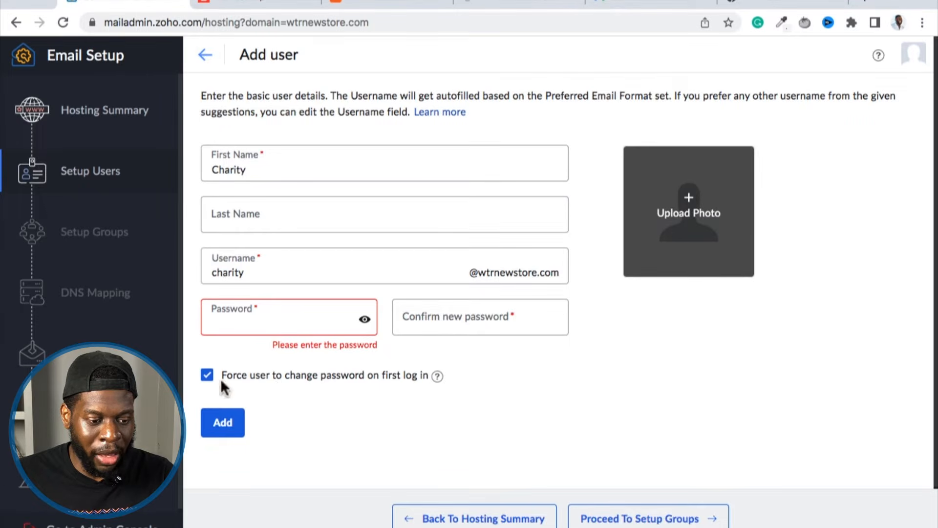
Try WTR New Store Team as the first name and info as the username, and leave the form without adding the user.
{"action": "left_click", "coordinate": [264, 171]}
{"action": "double_click", "coordinate": [262, 171]}
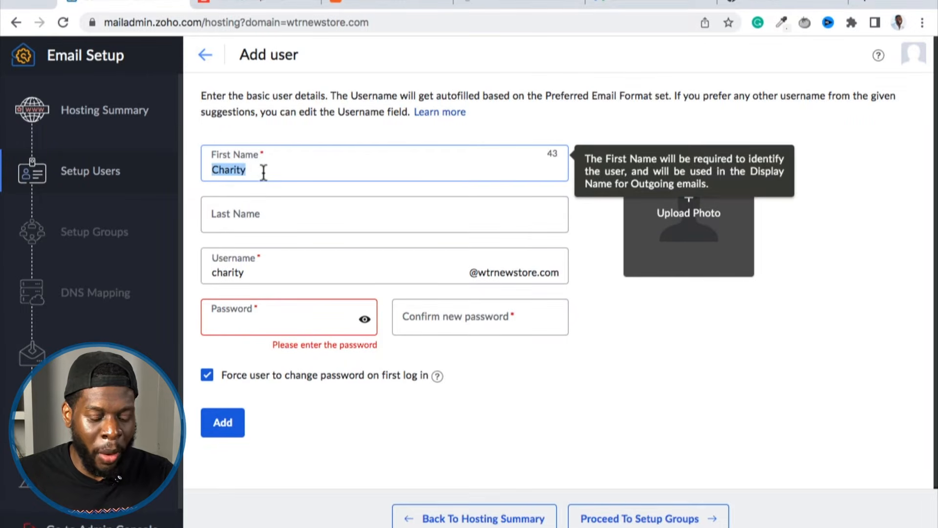
{"action": "key", "text": "BackSpace"}
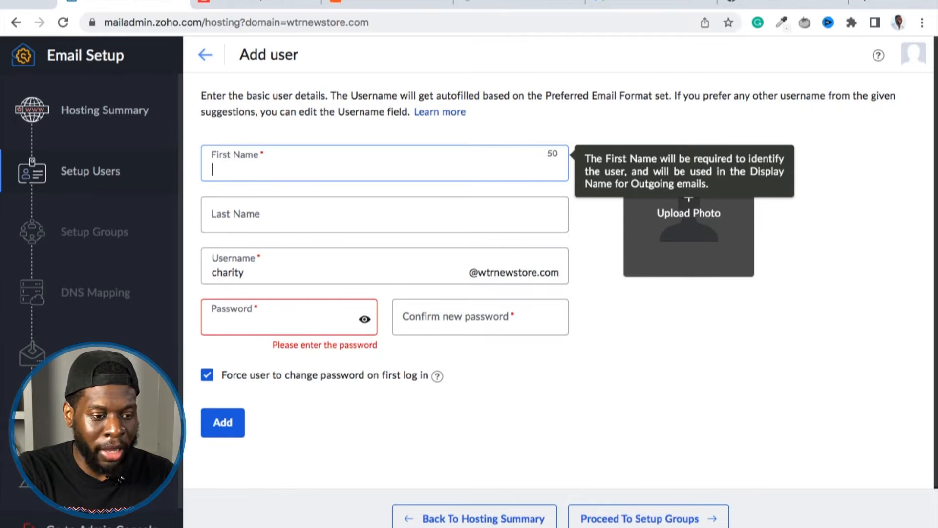
{"action": "type", "text": "WTR "}
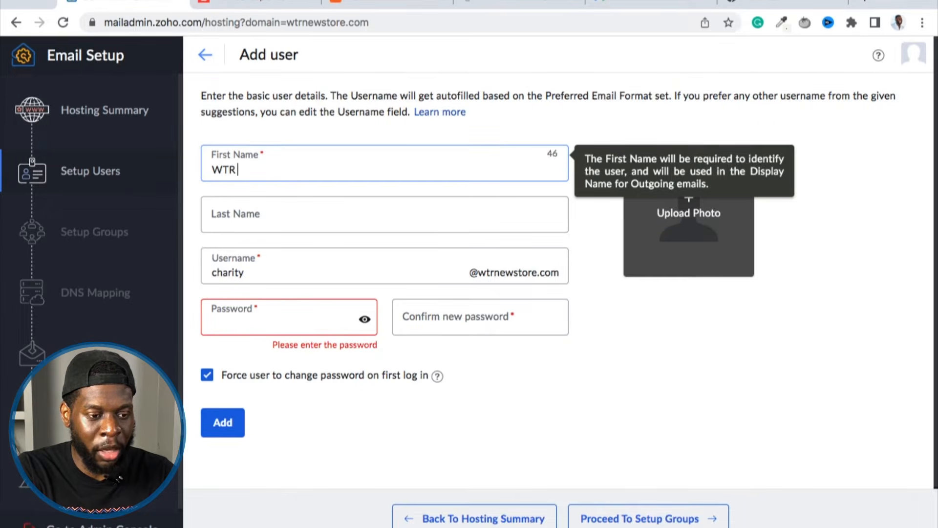
{"action": "type", "text": "New Store Team"}
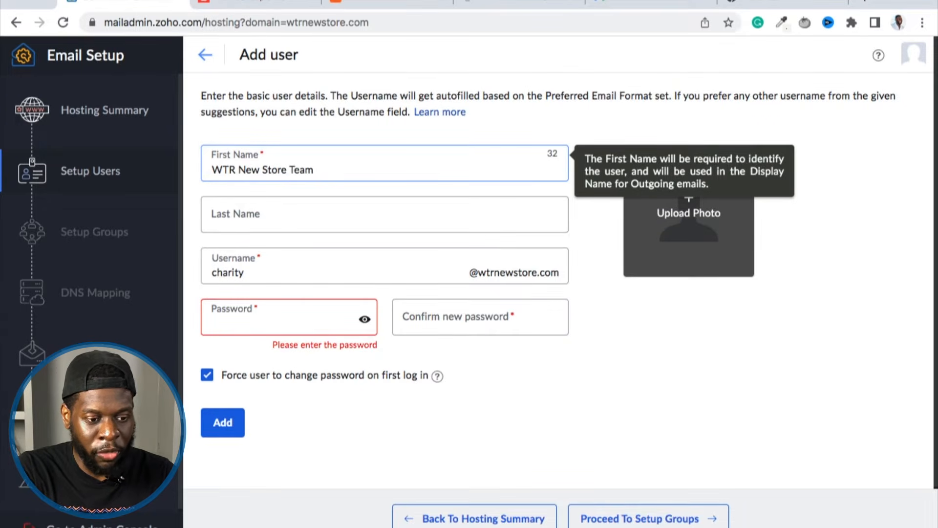
{"action": "key", "text": "Tab"}
{"action": "key", "text": "Tab"}
{"action": "type", "text": "info"}
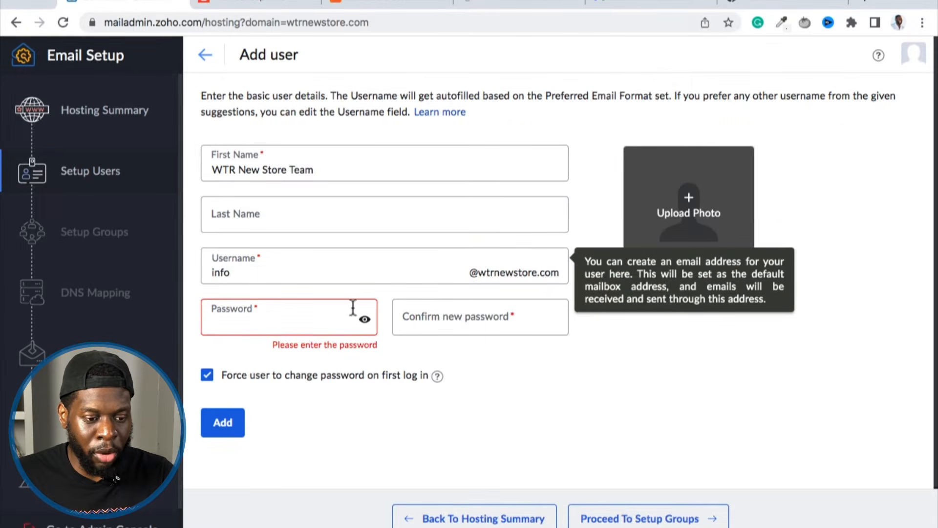
{"action": "left_click", "coordinate": [306, 323]}
{"action": "left_click", "coordinate": [309, 428]}
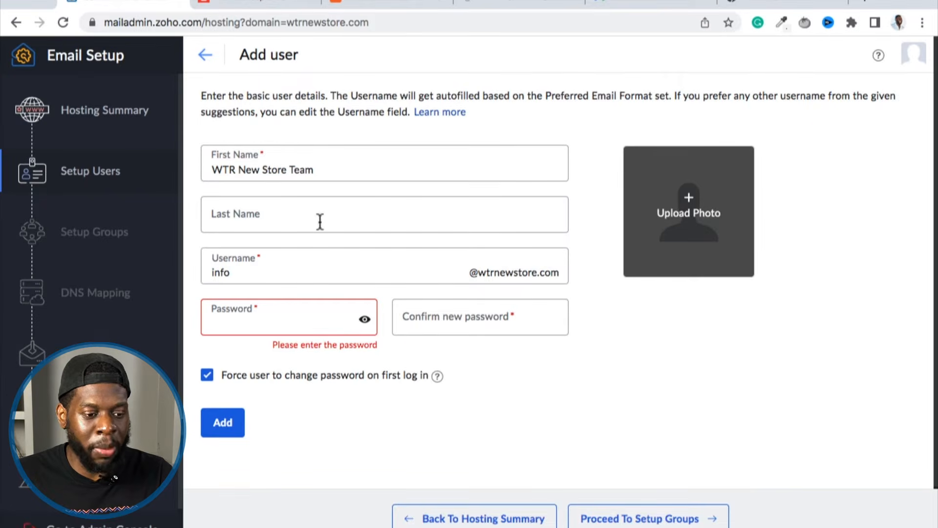
{"action": "left_click_drag", "start_coordinate": [206, 271], "coordinate": [226, 274]}
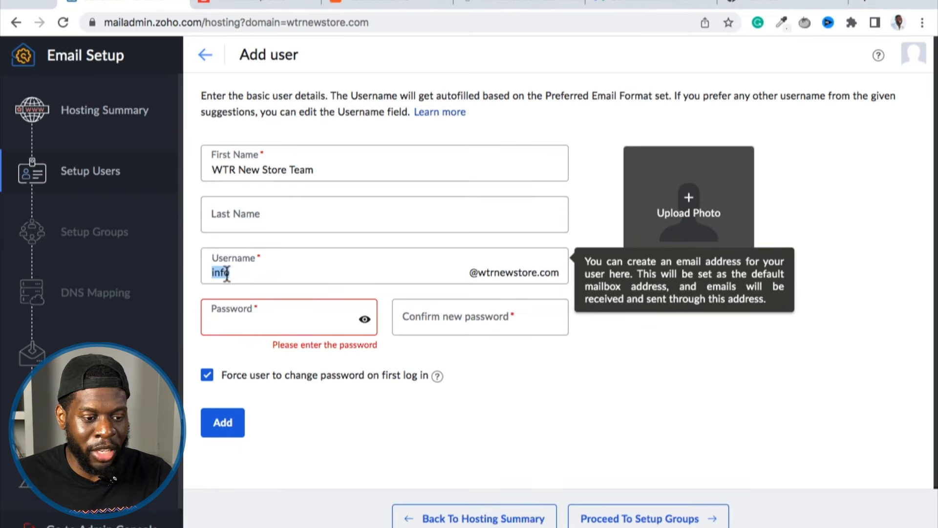
{"action": "left_click", "coordinate": [370, 384]}
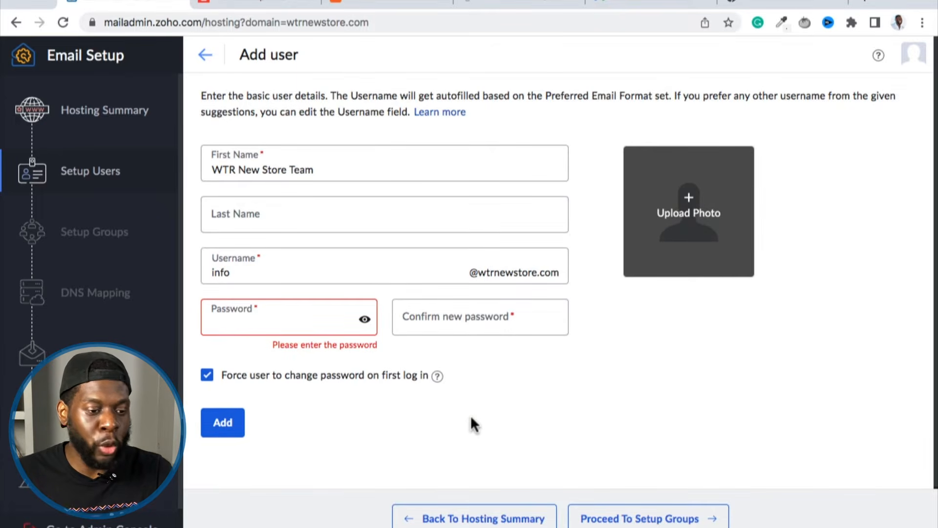
{"action": "left_click", "coordinate": [458, 422]}
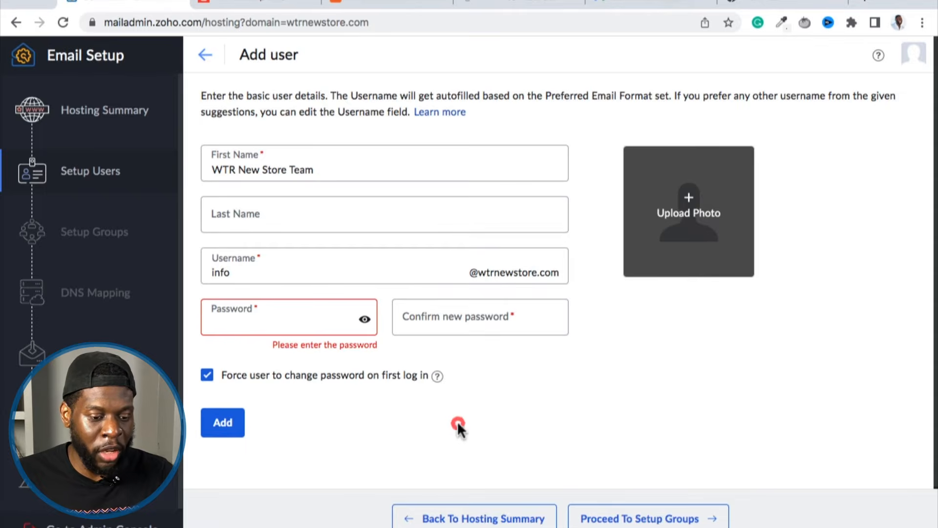
{"action": "left_click", "coordinate": [202, 56]}
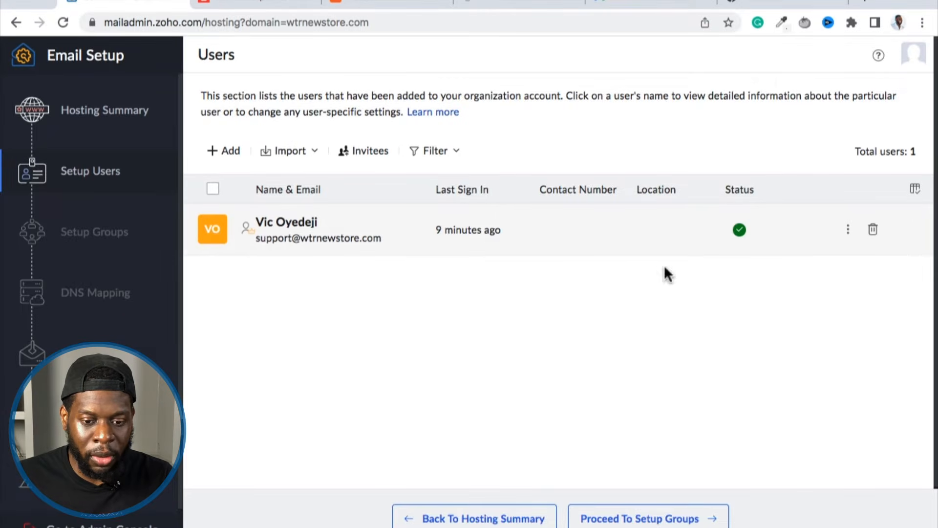
Upload a profile photo to the super administrator's profile, look over the personal and contact information, and return to the user list.
{"action": "left_click", "coordinate": [848, 231]}
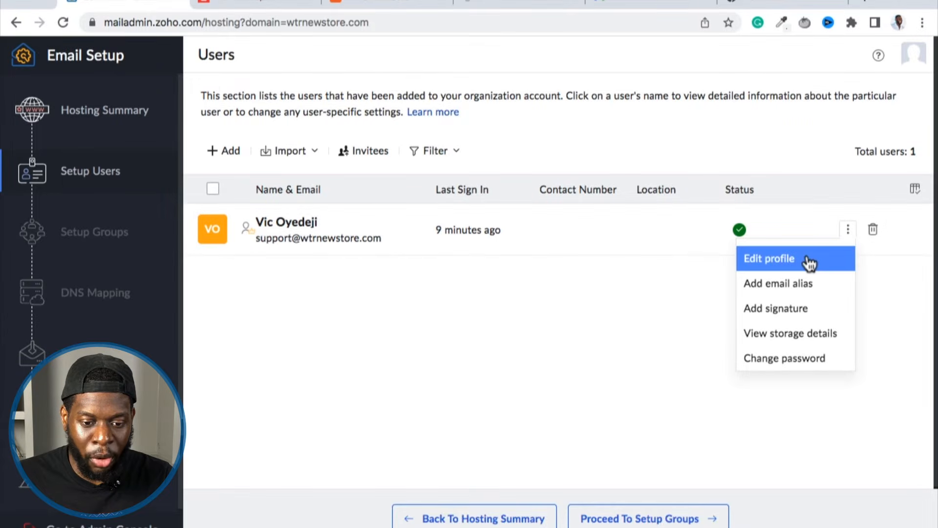
{"action": "left_click", "coordinate": [809, 261]}
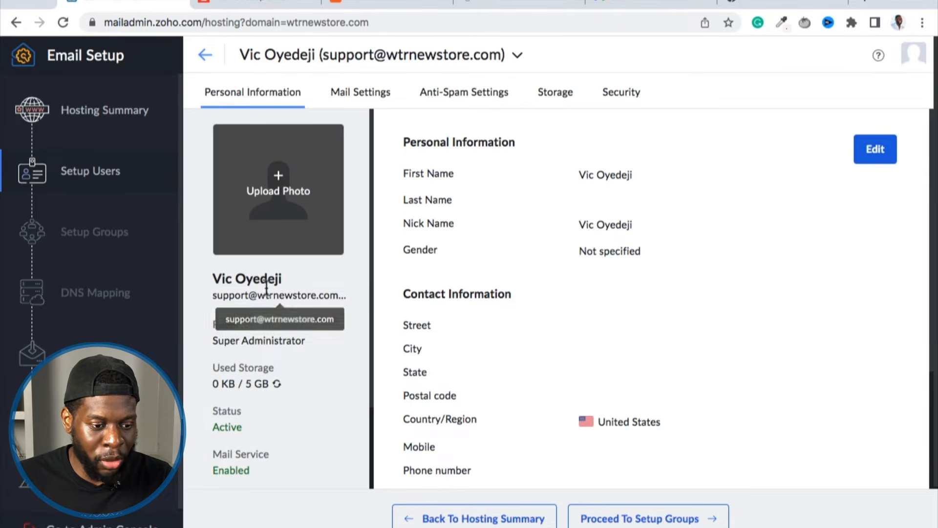
{"action": "left_click", "coordinate": [276, 190]}
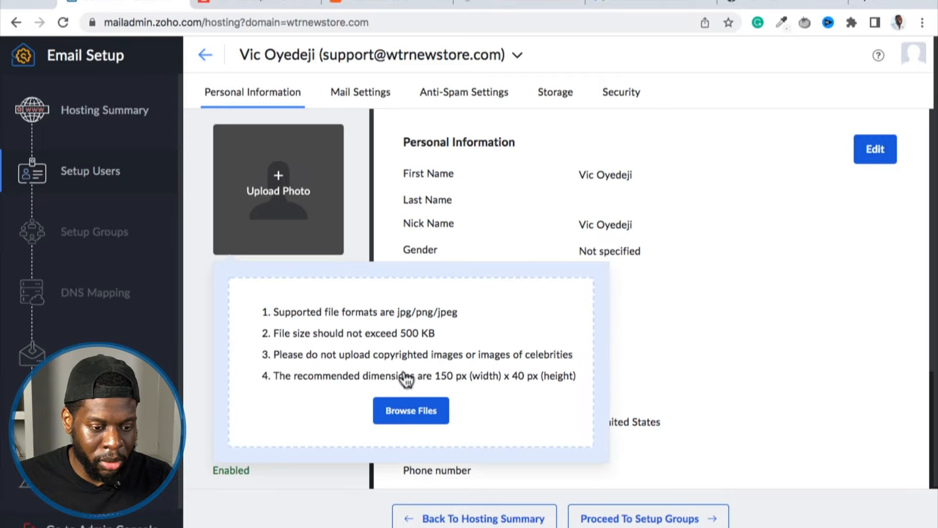
{"action": "left_click", "coordinate": [408, 411]}
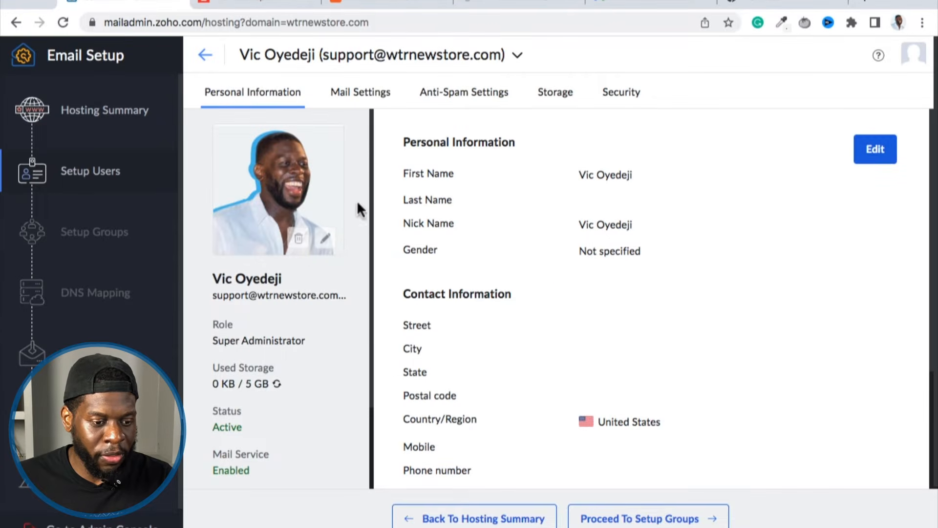
{"action": "scroll", "coordinate": [609, 273], "scroll_direction": "down", "scroll_amount": 3}
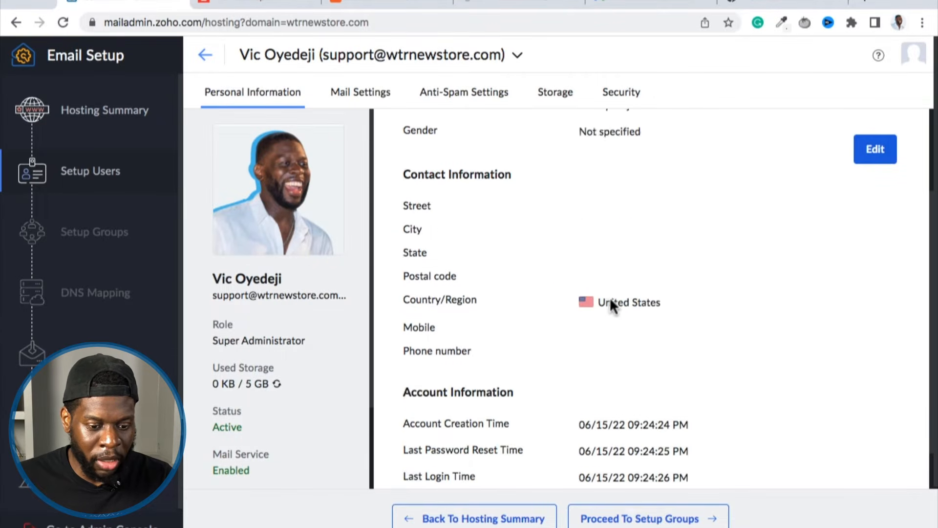
{"action": "scroll", "coordinate": [613, 299], "scroll_direction": "up", "scroll_amount": 3}
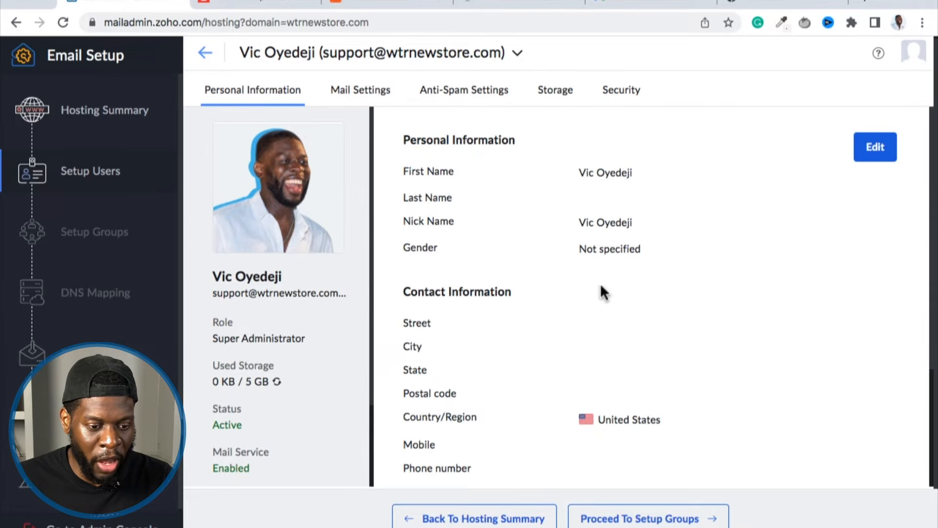
{"action": "scroll", "coordinate": [601, 303], "scroll_direction": "down", "scroll_amount": 4}
{"action": "scroll", "coordinate": [576, 324], "scroll_direction": "up", "scroll_amount": 4}
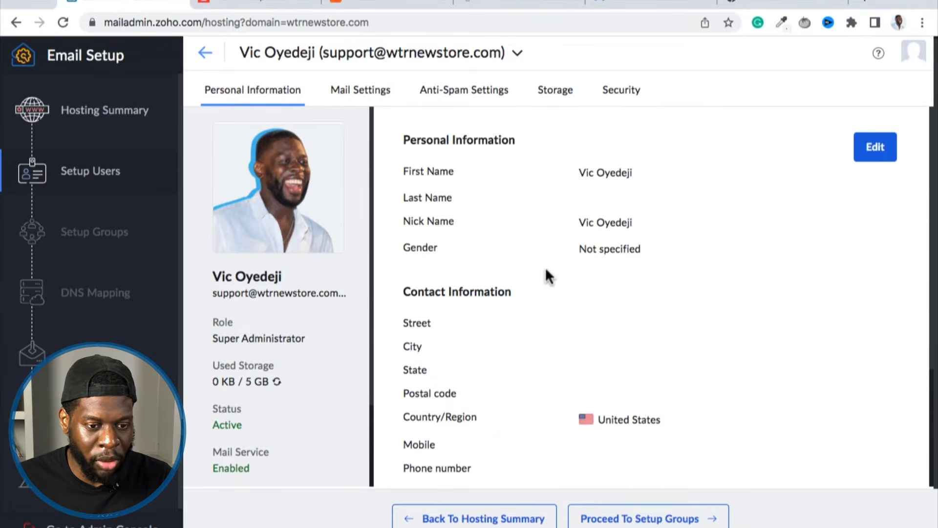
{"action": "left_click", "coordinate": [206, 53]}
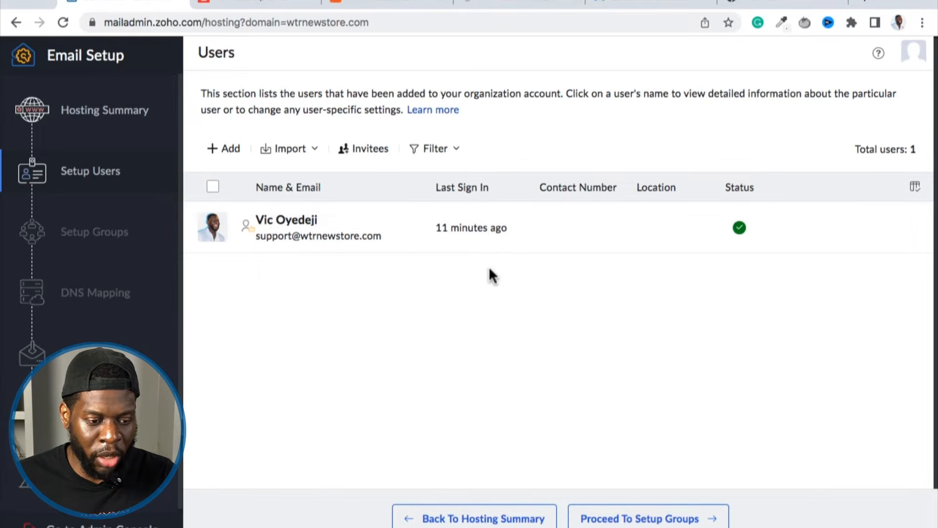
Proceed to the group setup and continue to DNS mapping without creating a group.
{"action": "left_click", "coordinate": [612, 522]}
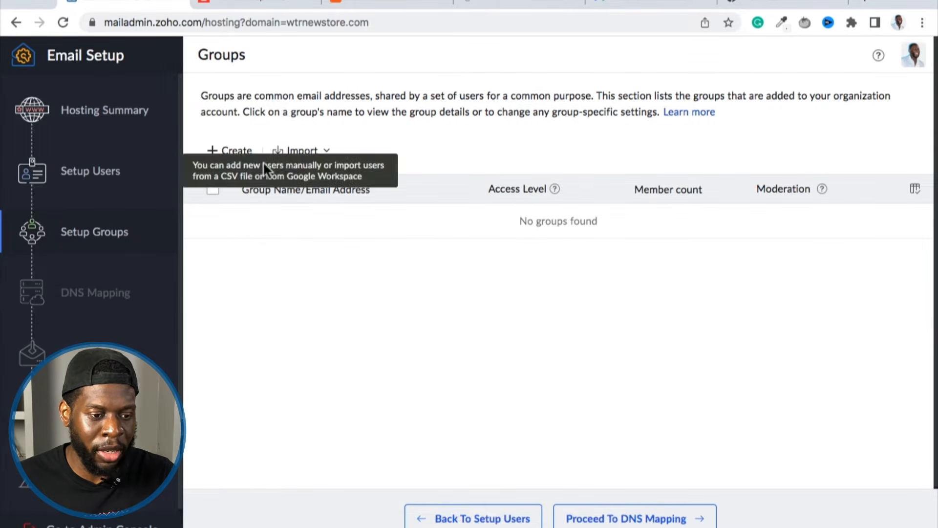
{"action": "left_click_drag", "start_coordinate": [295, 95], "coordinate": [200, 96]}
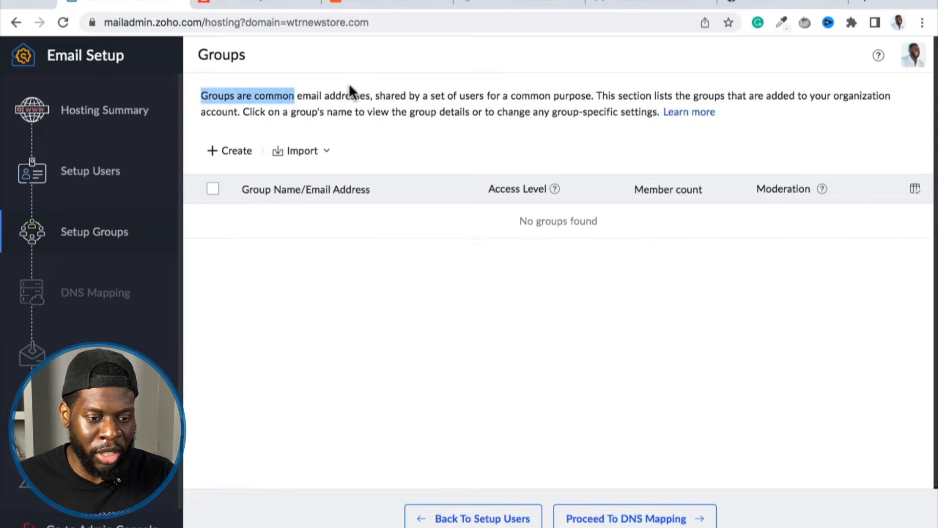
{"action": "left_click", "coordinate": [384, 256]}
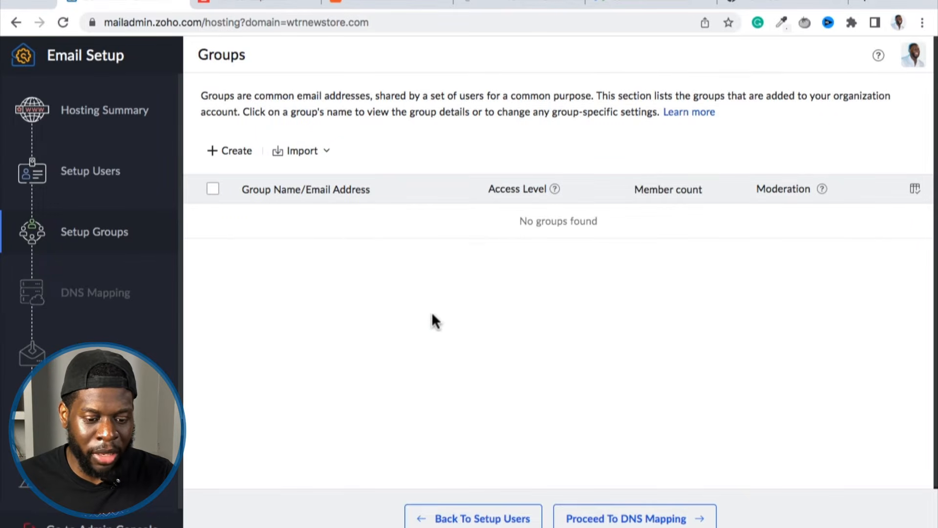
{"action": "left_click", "coordinate": [629, 520]}
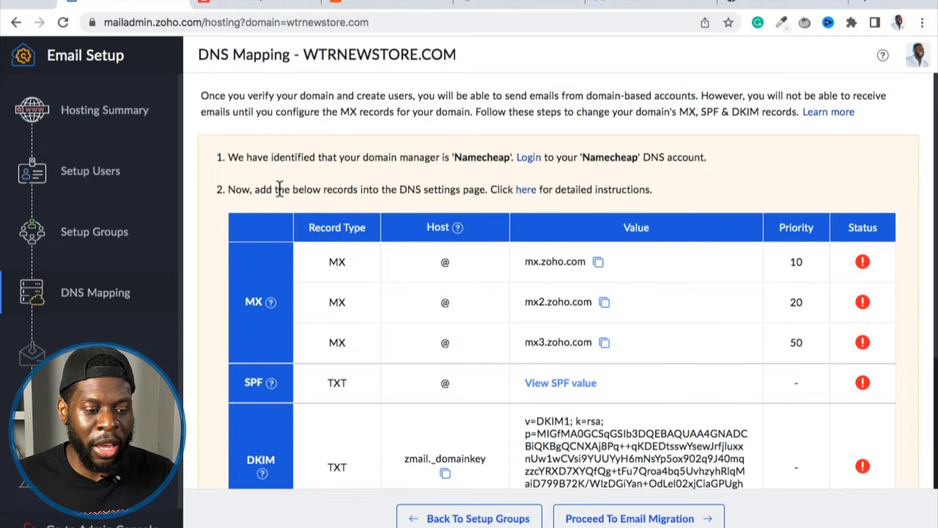
Examine the domain manager and the MX, SPF and DKIM records required for wtrnewstore.com on the DNS mapping page.
{"action": "scroll", "coordinate": [297, 226], "scroll_direction": "down", "scroll_amount": 1}
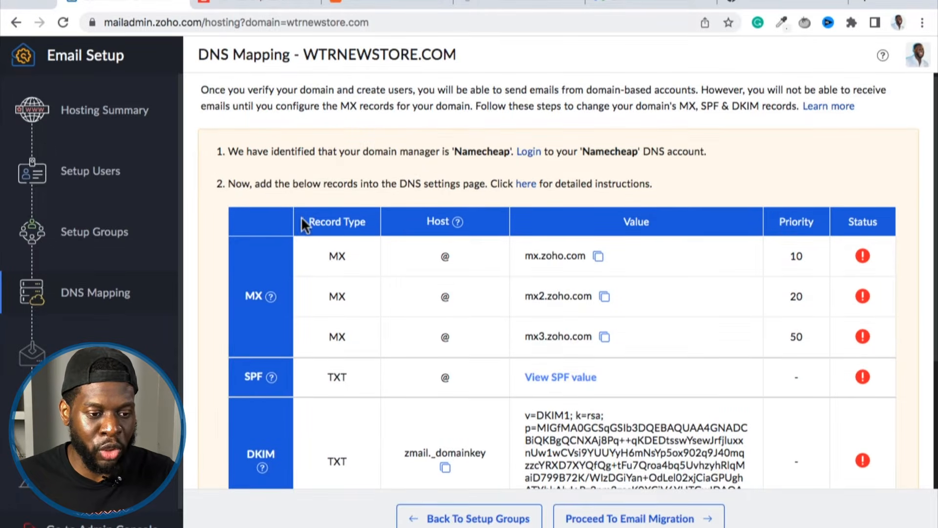
{"action": "scroll", "coordinate": [310, 141], "scroll_direction": "up", "scroll_amount": 1}
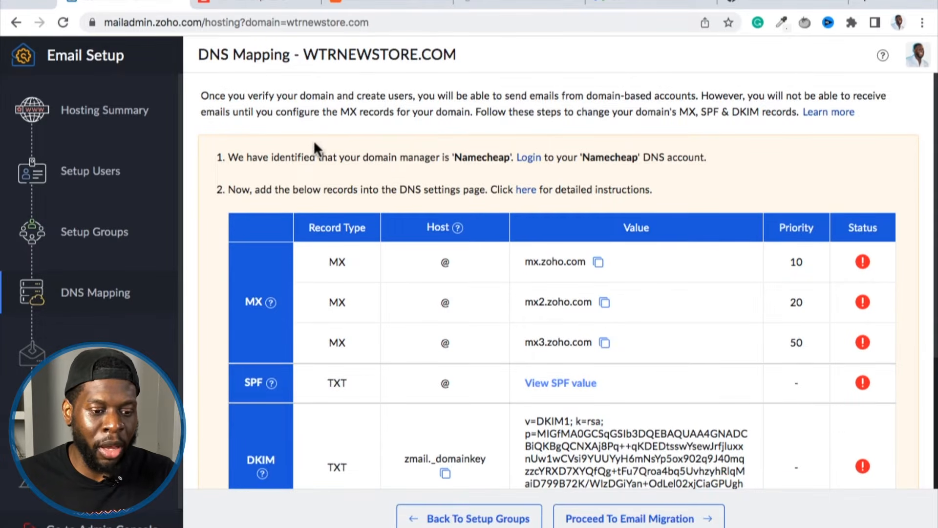
{"action": "scroll", "coordinate": [313, 142], "scroll_direction": "down", "scroll_amount": 5}
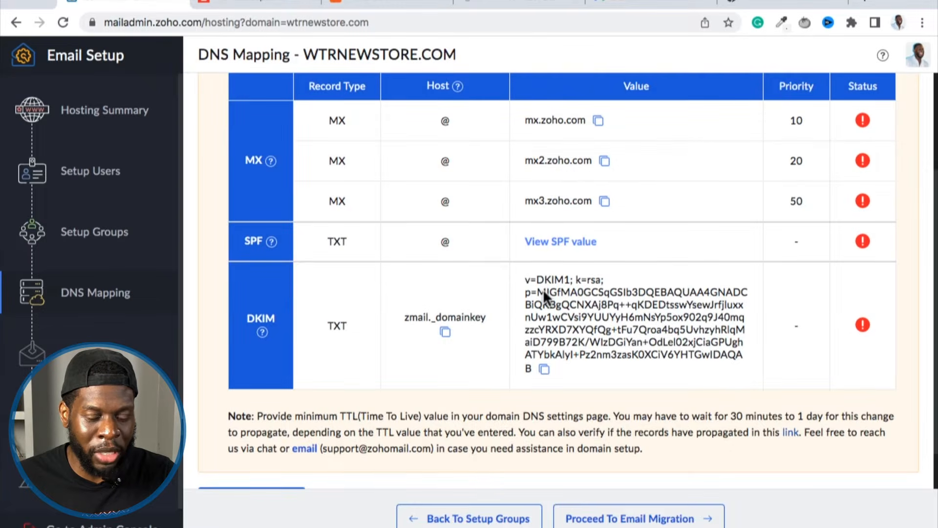
{"action": "scroll", "coordinate": [543, 289], "scroll_direction": "up", "scroll_amount": 4}
{"action": "left_click_drag", "start_coordinate": [454, 139], "coordinate": [508, 139]}
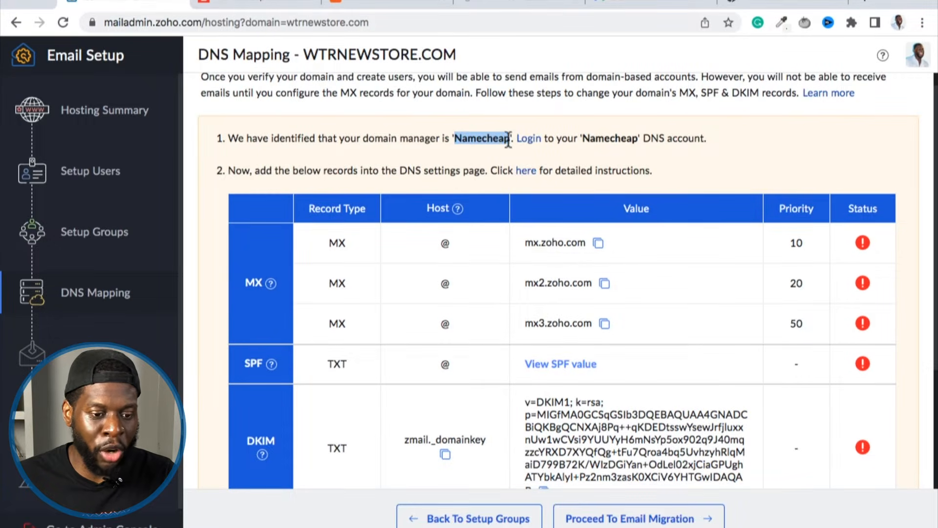
{"action": "left_click", "coordinate": [460, 146]}
Open the detailed Namecheap instructions and read the steps for adding MX records in Advanced DNS.
{"action": "left_click", "coordinate": [531, 174]}
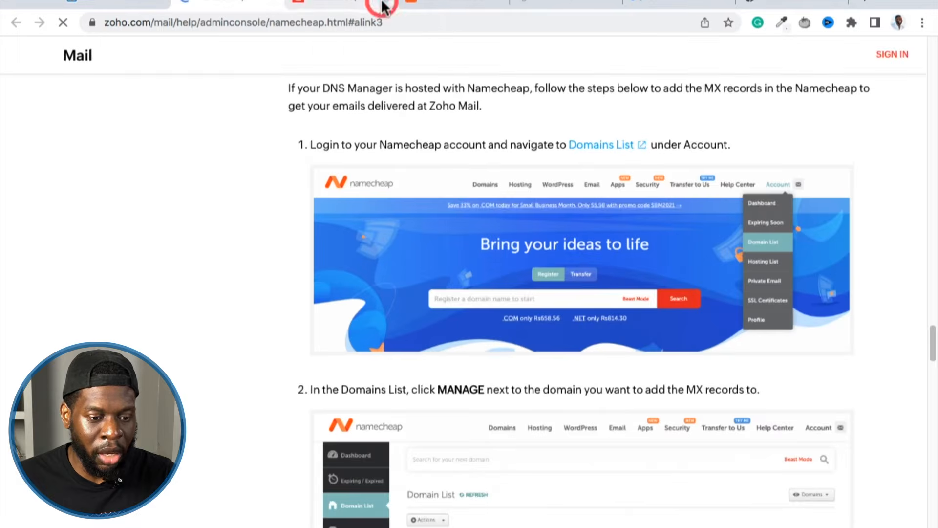
{"action": "scroll", "coordinate": [353, 253], "scroll_direction": "down", "scroll_amount": 5}
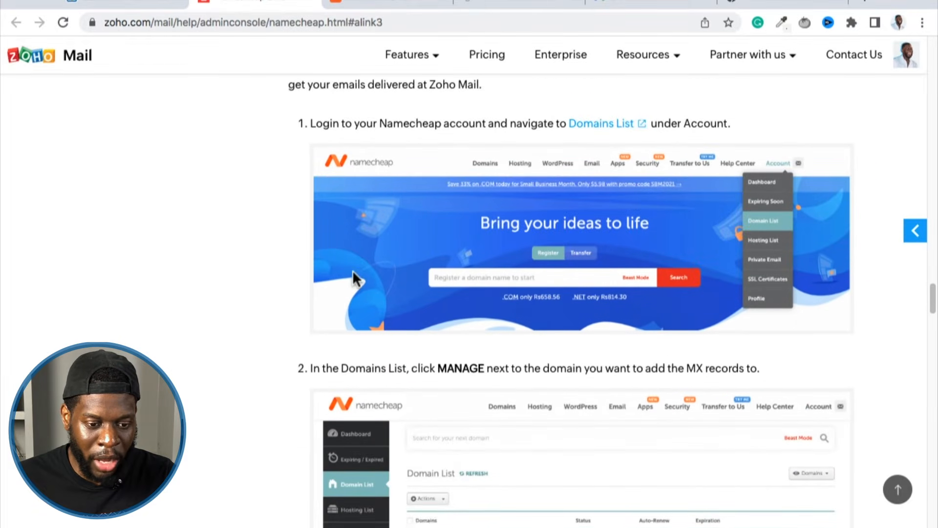
{"action": "scroll", "coordinate": [352, 273], "scroll_direction": "down", "scroll_amount": 10}
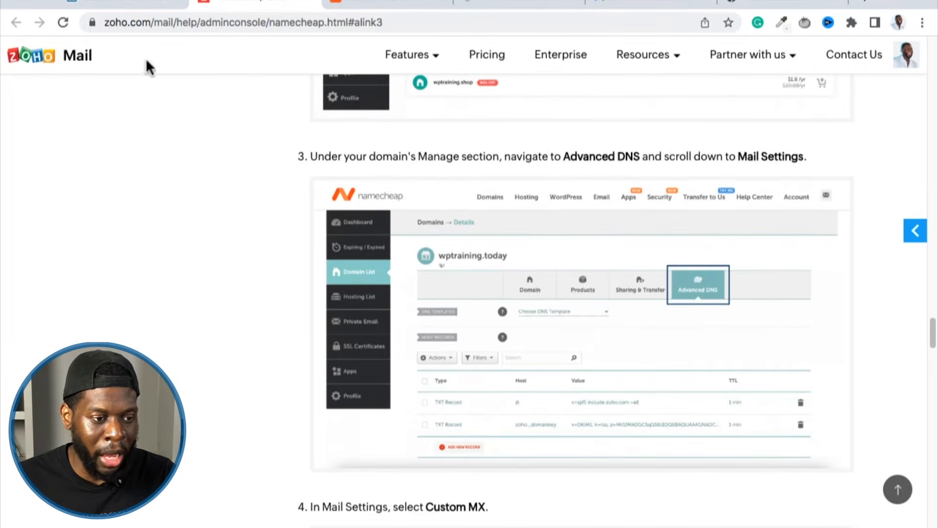
Switch to wtrnewstore.com's Advanced DNS page in Namecheap and examine the host records and the Mail Settings section.
{"action": "left_click", "coordinate": [131, 4]}
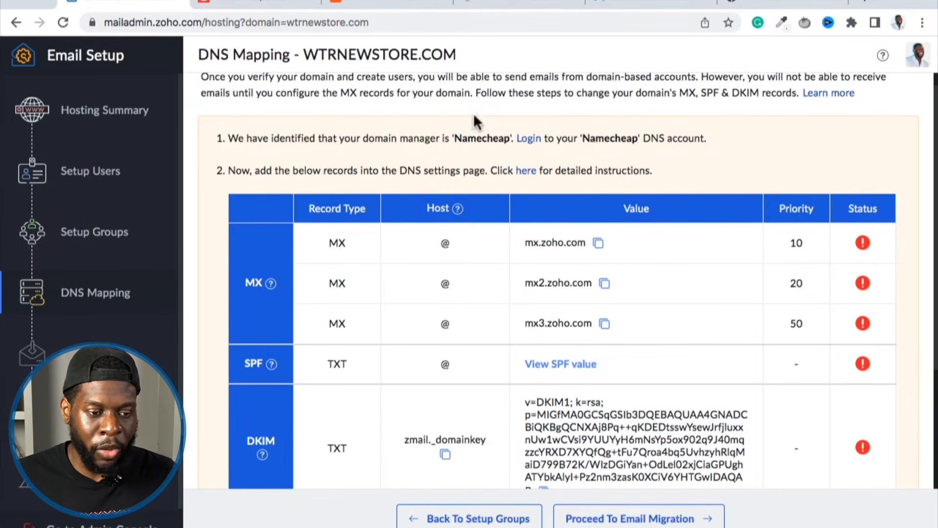
{"action": "left_click", "coordinate": [353, 5]}
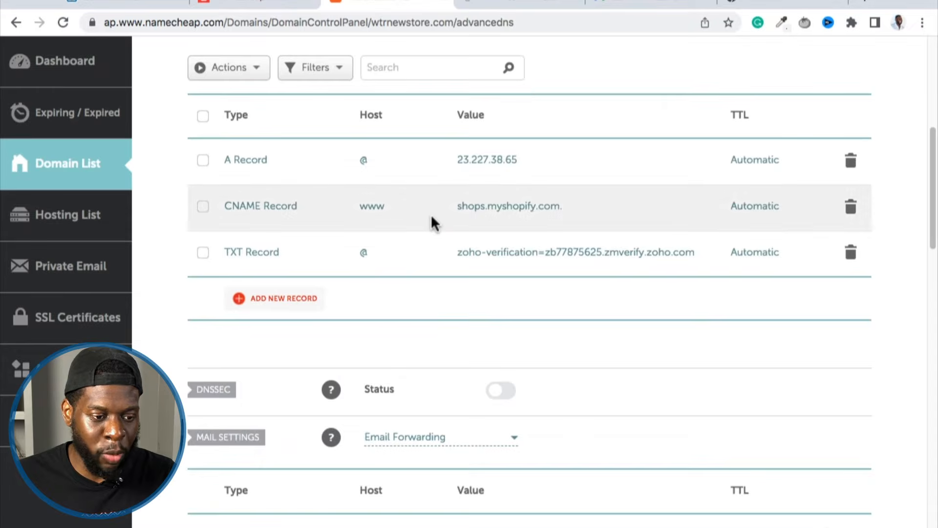
{"action": "scroll", "coordinate": [386, 230], "scroll_direction": "up", "scroll_amount": 3}
{"action": "scroll", "coordinate": [505, 200], "scroll_direction": "up", "scroll_amount": 3}
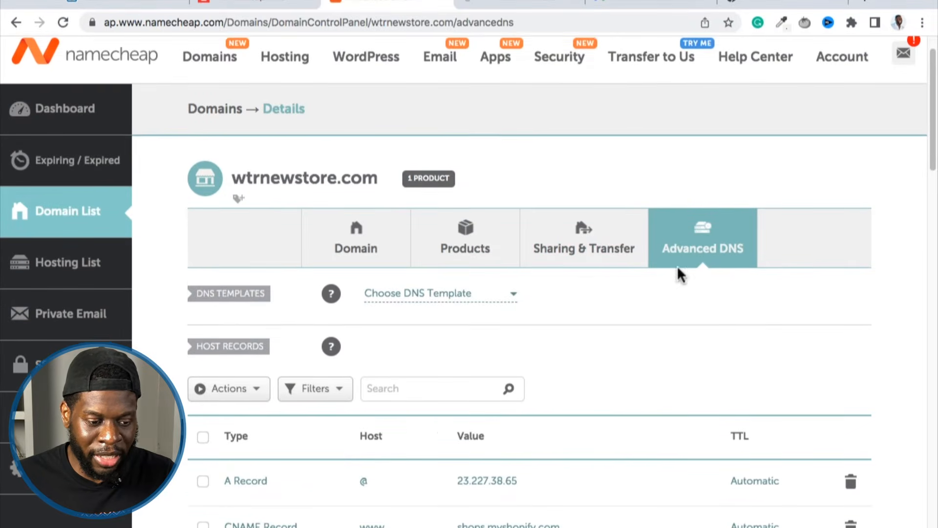
{"action": "scroll", "coordinate": [679, 269], "scroll_direction": "down", "scroll_amount": 2}
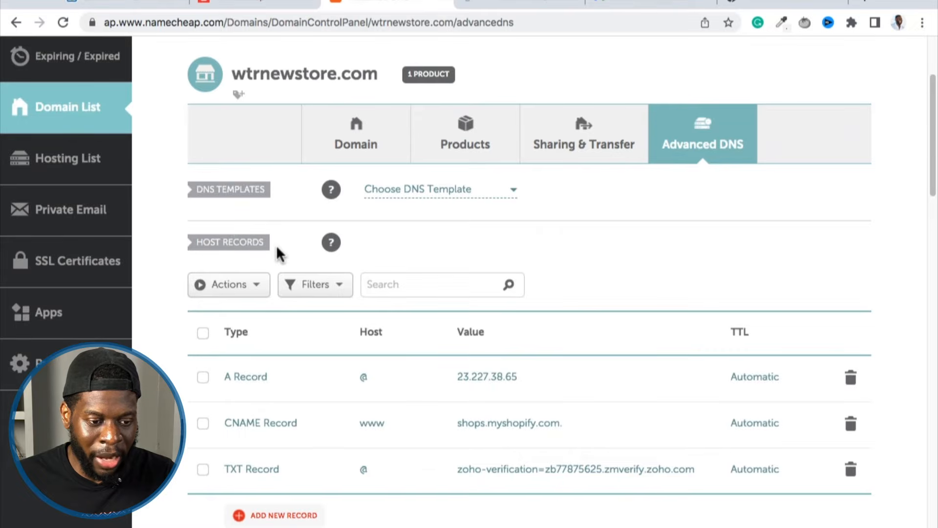
{"action": "scroll", "coordinate": [277, 245], "scroll_direction": "down", "scroll_amount": 5}
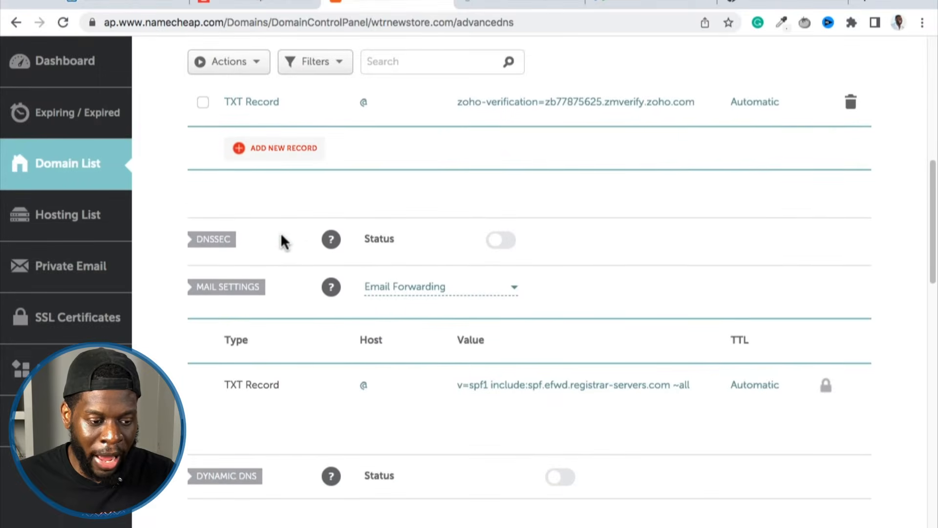
{"action": "scroll", "coordinate": [282, 239], "scroll_direction": "down", "scroll_amount": 1}
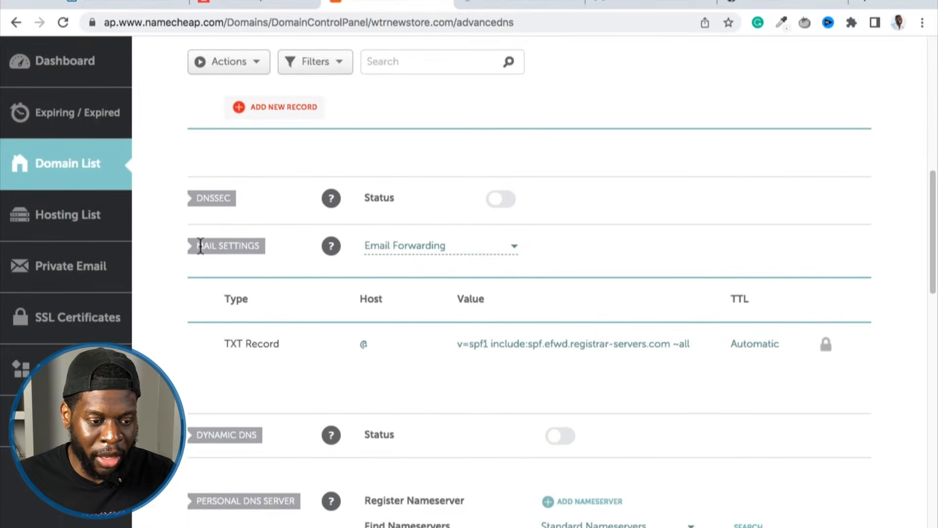
{"action": "left_click", "coordinate": [200, 245]}
{"action": "left_click", "coordinate": [275, 245]}
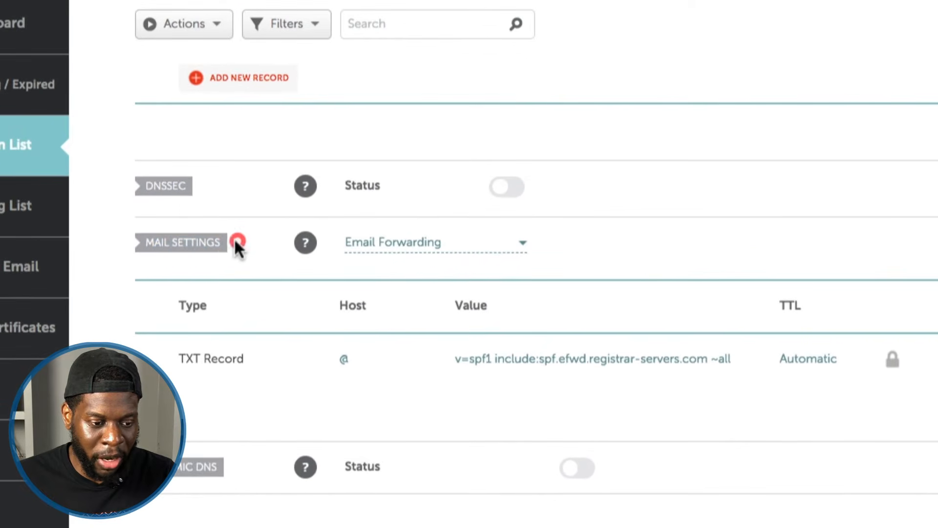
{"action": "left_click_drag", "start_coordinate": [238, 244], "coordinate": [142, 249]}
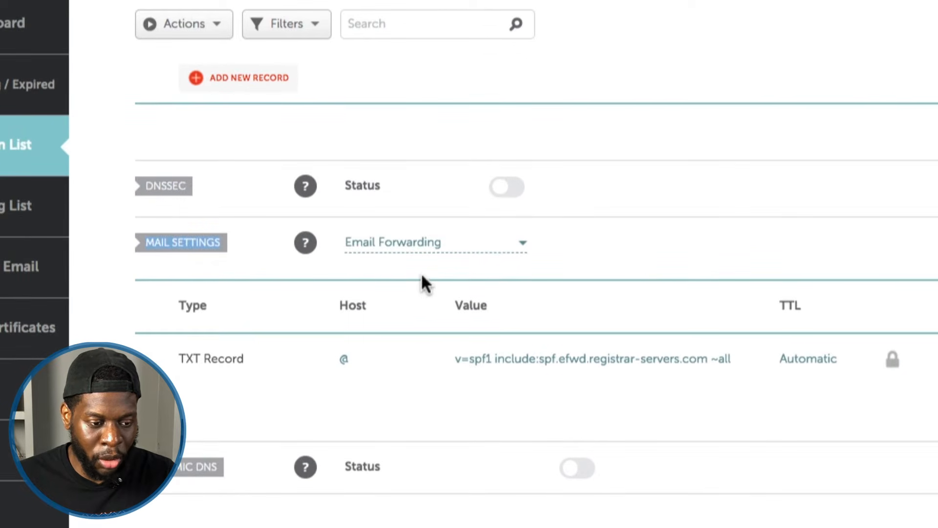
Check the mail settings step in the Zoho instructions and set Namecheap's Mail Settings to Custom MX.
{"action": "scroll", "coordinate": [424, 274], "scroll_direction": "down", "scroll_amount": 1}
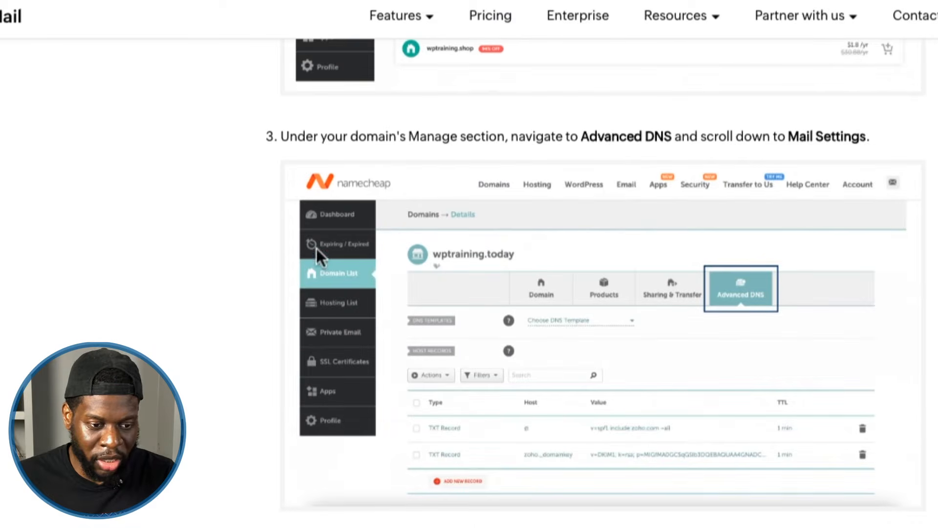
{"action": "scroll", "coordinate": [602, 293], "scroll_direction": "down", "scroll_amount": 5}
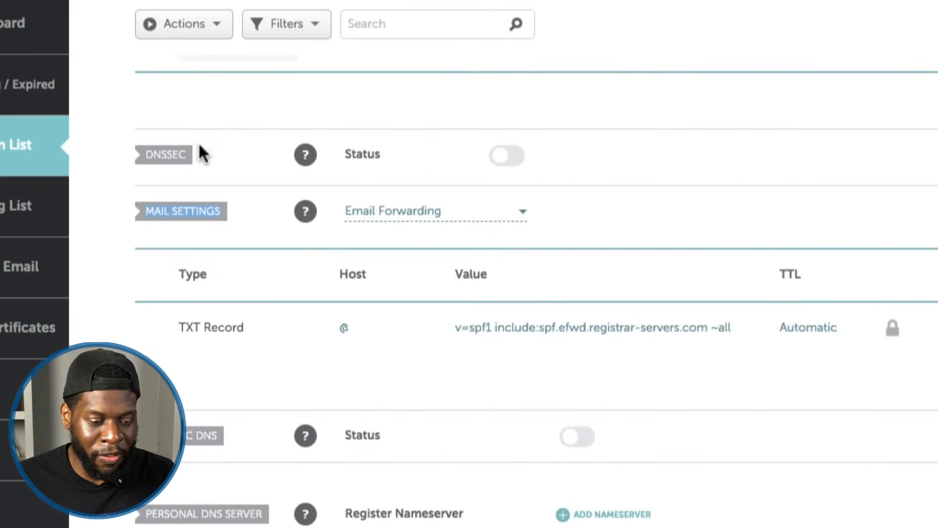
{"action": "left_click", "coordinate": [433, 214]}
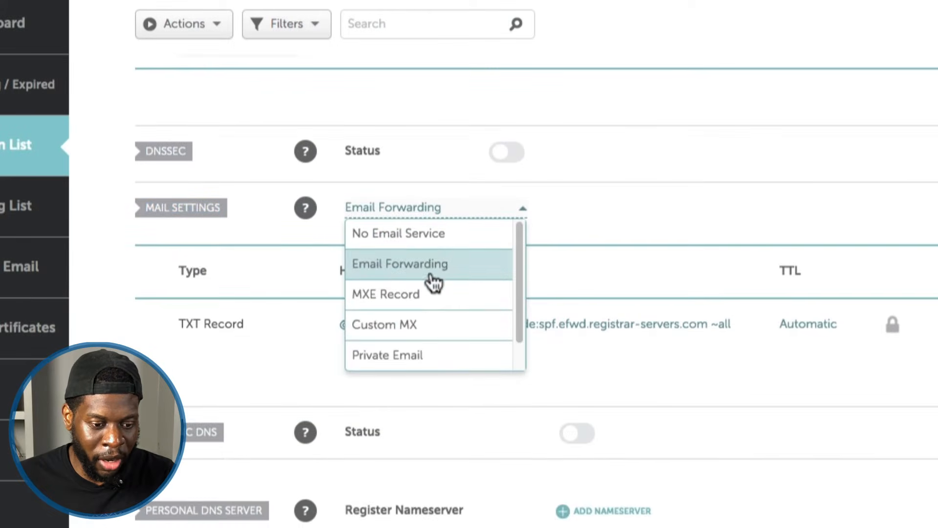
{"action": "left_click", "coordinate": [424, 326]}
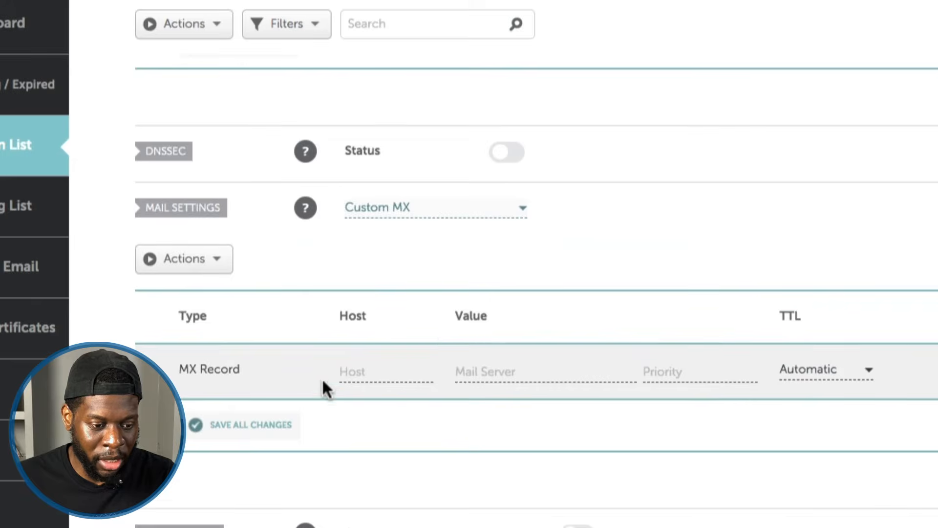
Fill in the first MX record with host @ and mail server mx.zoho.com copied from Zoho's DNS mapping table.
{"action": "scroll", "coordinate": [323, 386], "scroll_direction": "down", "scroll_amount": 1}
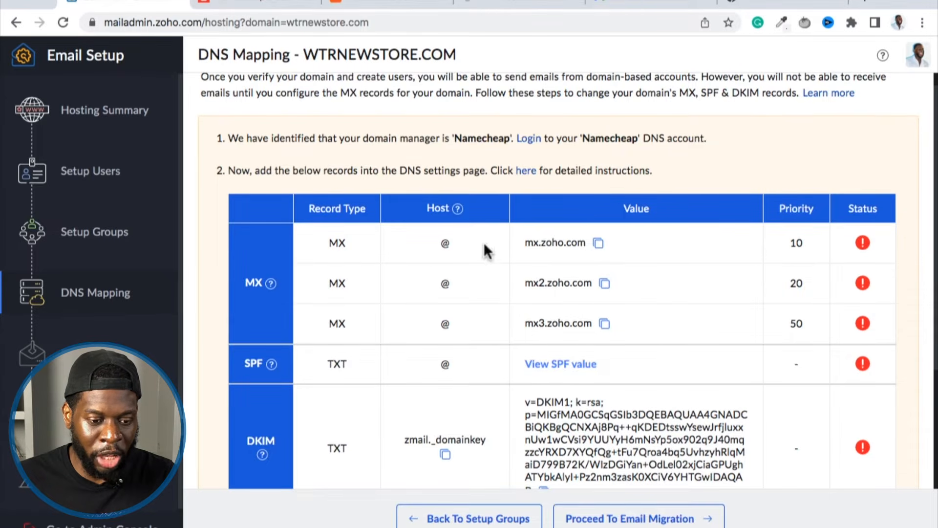
{"action": "left_click_drag", "start_coordinate": [450, 240], "coordinate": [424, 236]}
{"action": "key", "text": "ctrl+c"}
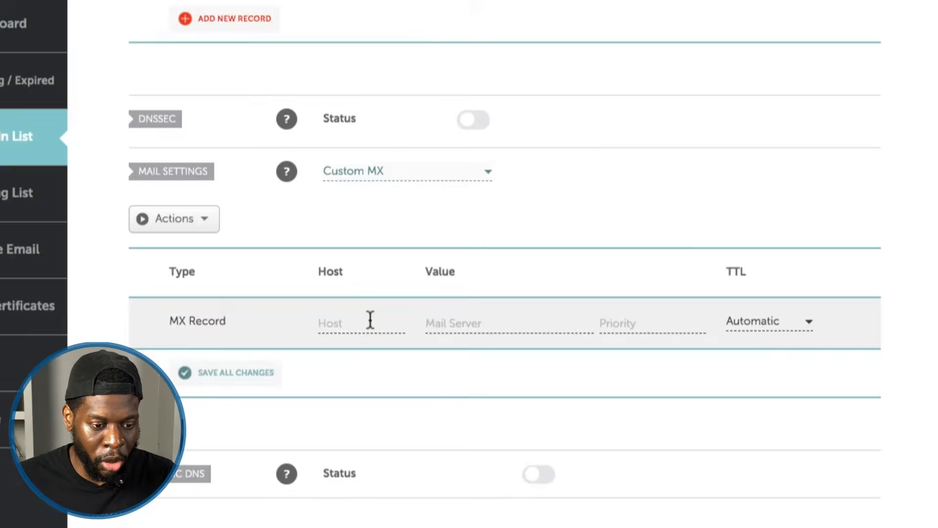
{"action": "left_click", "coordinate": [369, 321]}
{"action": "key", "text": "ctrl+v"}
{"action": "left_click", "coordinate": [446, 320]}
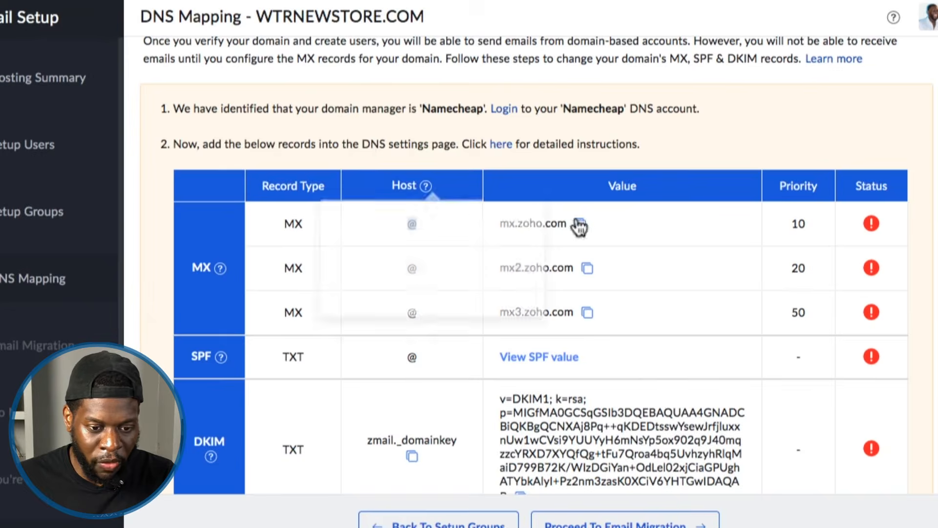
{"action": "left_click", "coordinate": [576, 229]}
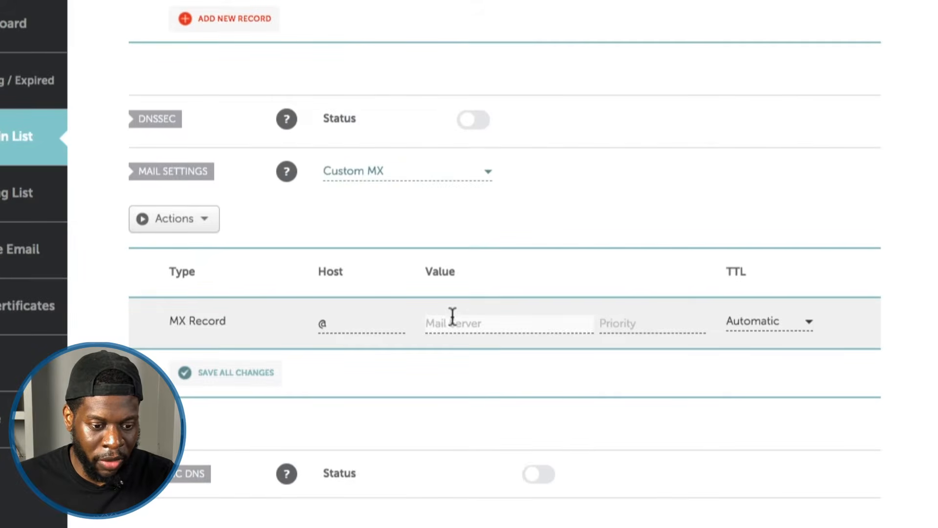
{"action": "right_click", "coordinate": [453, 317]}
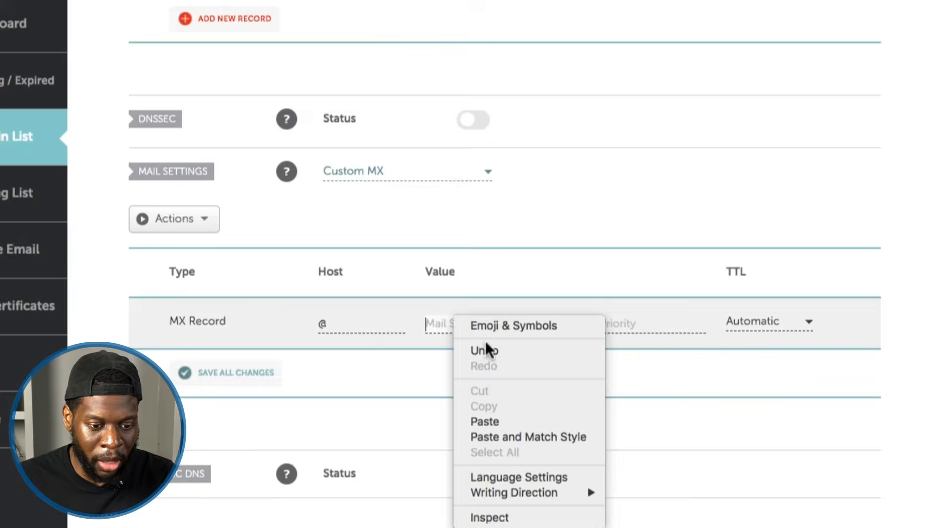
{"action": "left_click", "coordinate": [487, 421]}
Copy priority 10 from Zoho's DNS mapping table into the first MX record and save the mail settings.
{"action": "left_click", "coordinate": [612, 322]}
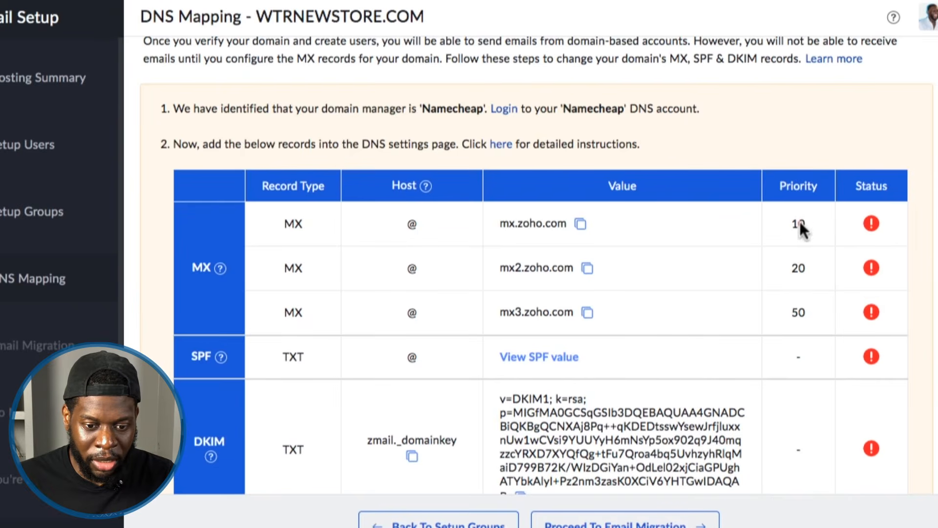
{"action": "double_click", "coordinate": [800, 222]}
{"action": "right_click", "coordinate": [800, 223]}
{"action": "left_click", "coordinate": [764, 251]}
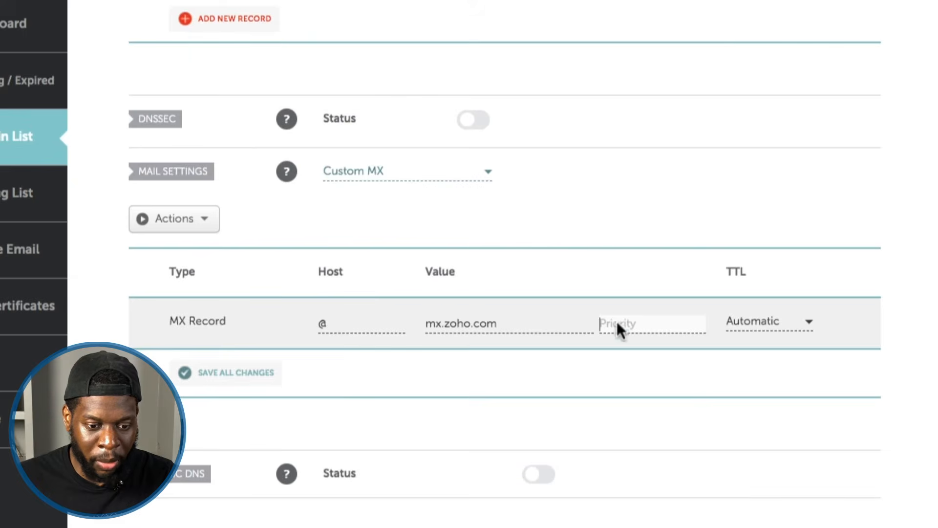
{"action": "right_click", "coordinate": [617, 322]}
{"action": "left_click", "coordinate": [638, 426]}
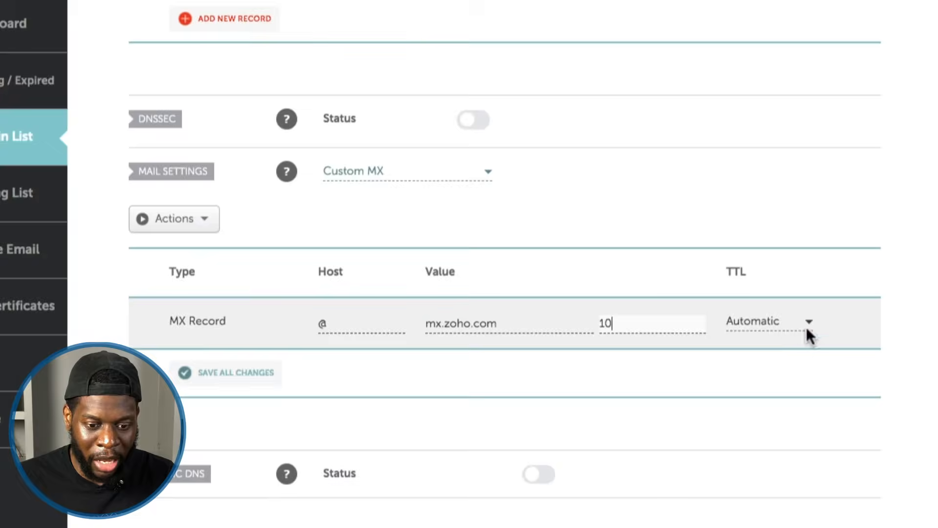
{"action": "scroll", "coordinate": [586, 349], "scroll_direction": "down", "scroll_amount": 1}
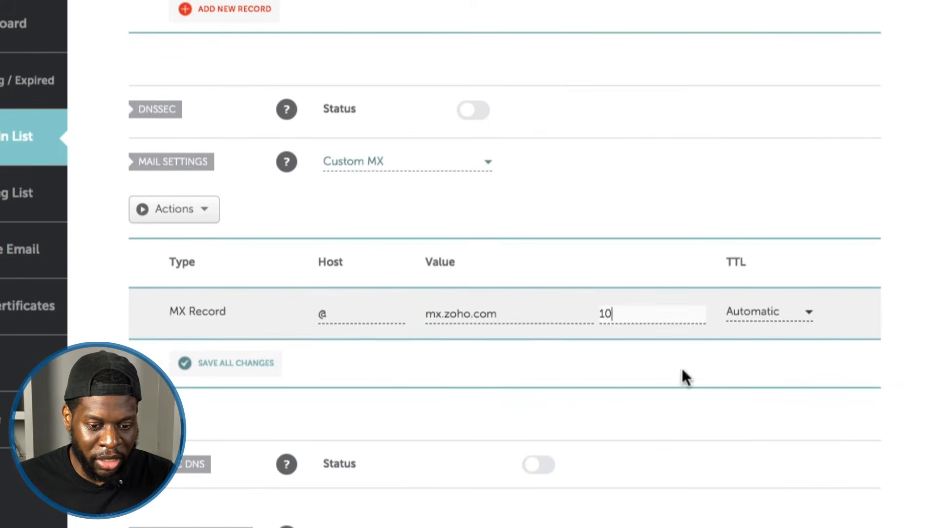
{"action": "left_click", "coordinate": [682, 368]}
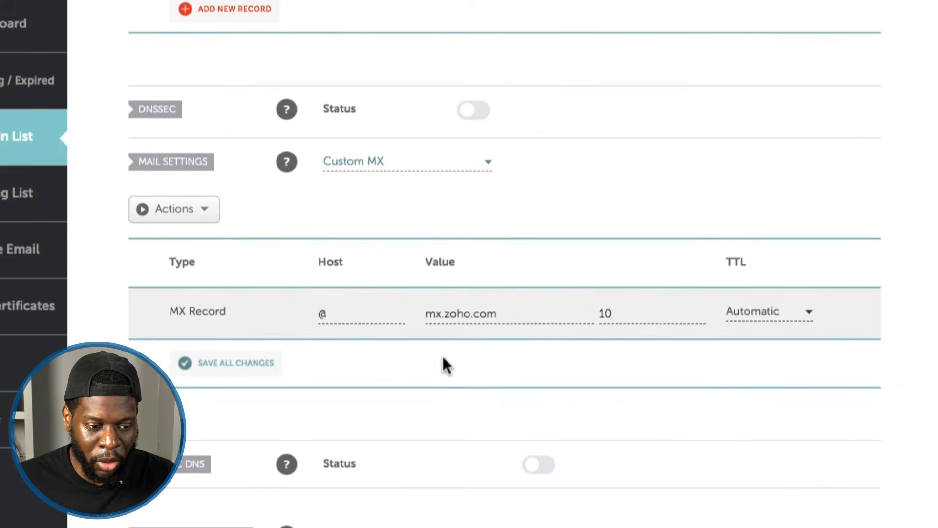
{"action": "left_click", "coordinate": [249, 366]}
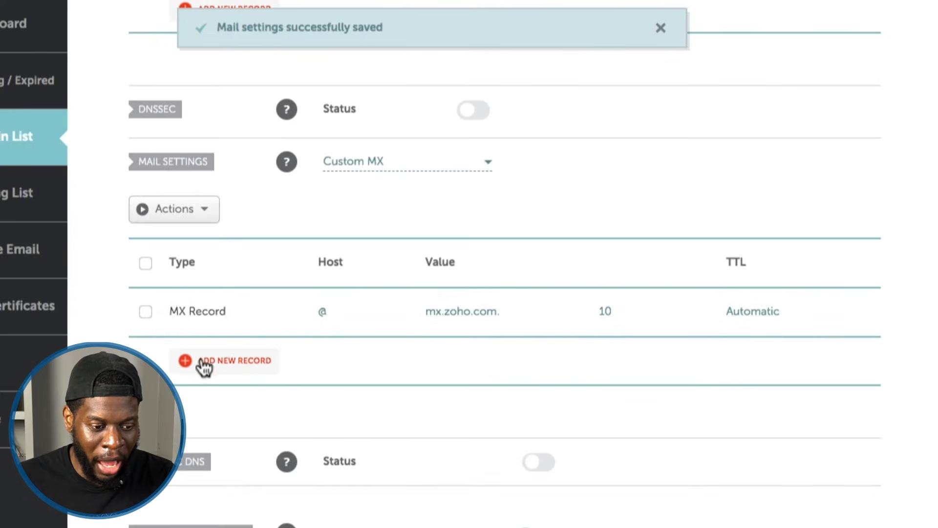
Add a second MX record under Custom MX and set its host to @.
{"action": "left_click", "coordinate": [210, 361]}
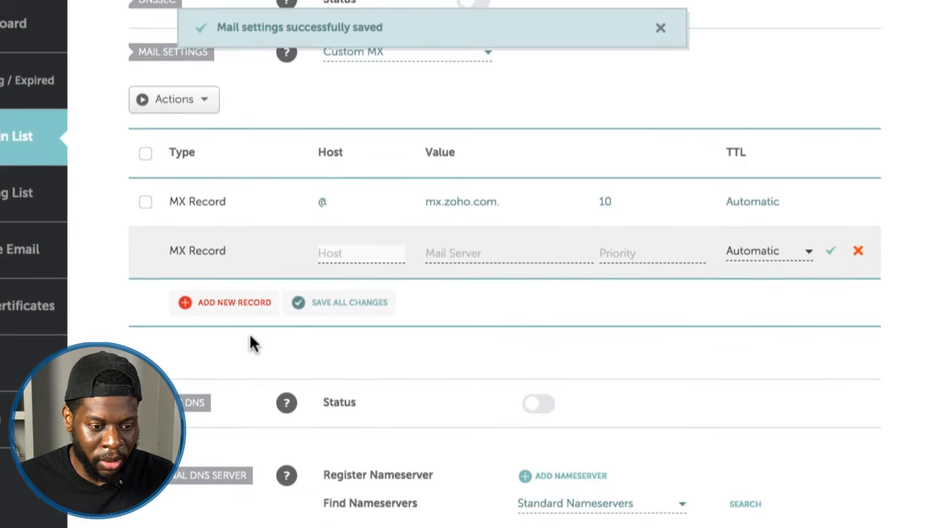
{"action": "scroll", "coordinate": [250, 334], "scroll_direction": "up", "scroll_amount": 1}
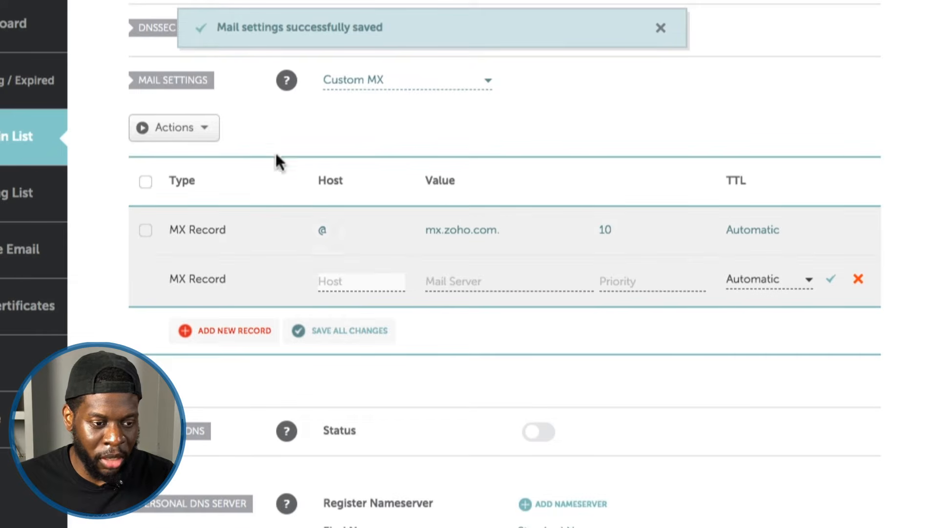
{"action": "double_click", "coordinate": [322, 232]}
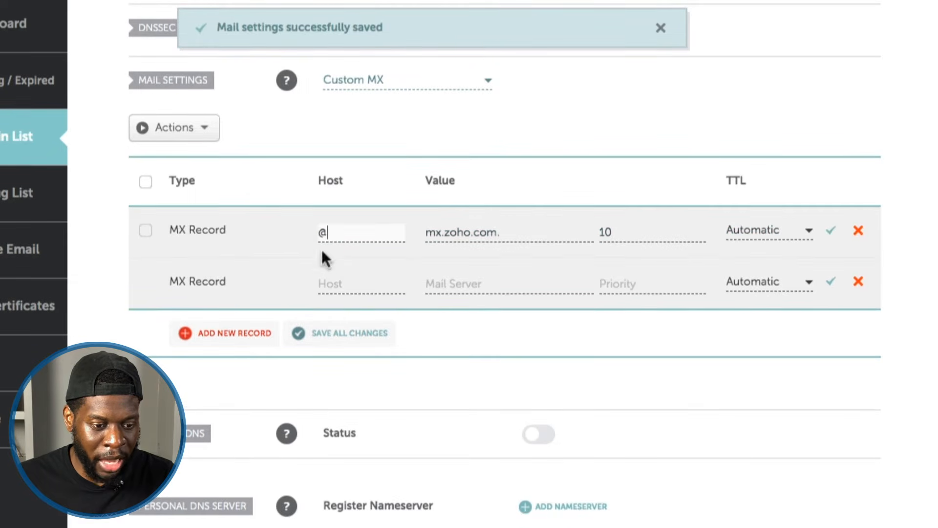
{"action": "left_click", "coordinate": [331, 286]}
{"action": "type", "text": "10"}
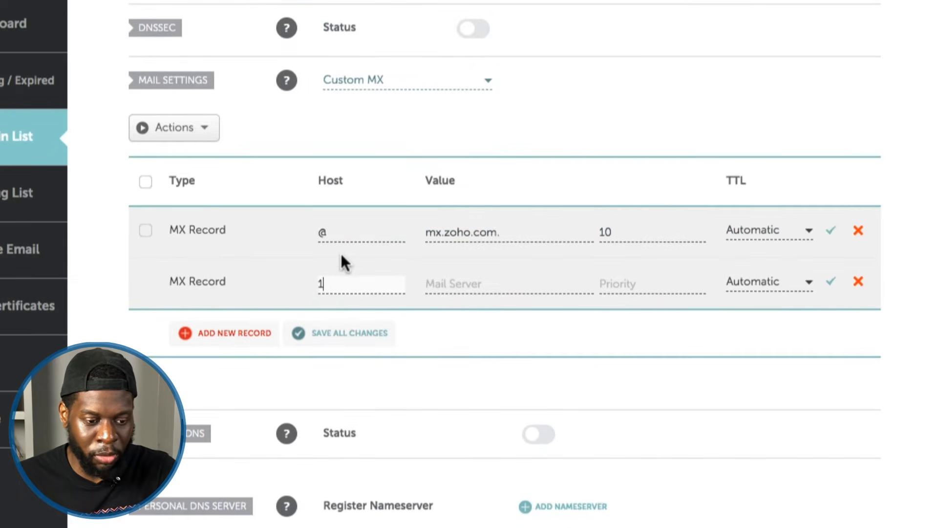
{"action": "key", "text": "BackSpace"}
{"action": "type", "text": "@"}
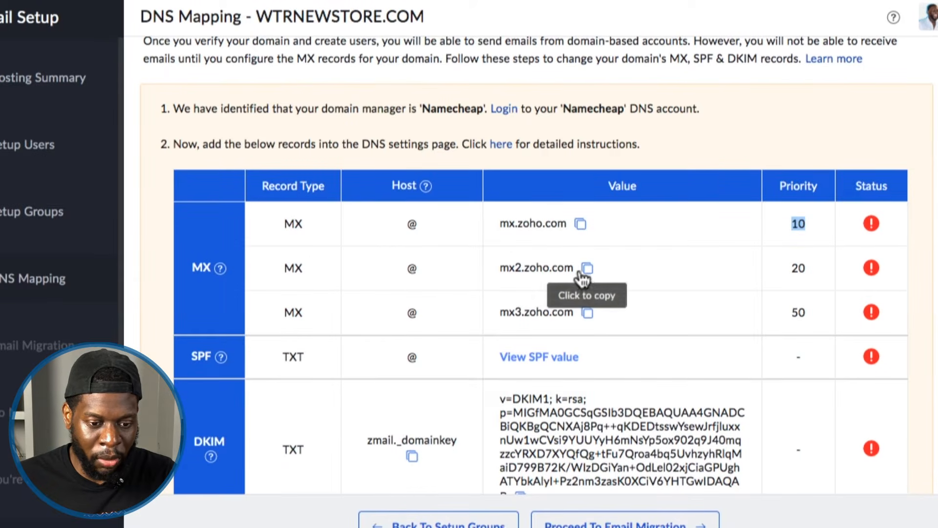
Copy mail server mx2.zoho.com and priority 20 from Zoho's DNS mapping table into the second MX record.
{"action": "left_click", "coordinate": [587, 267]}
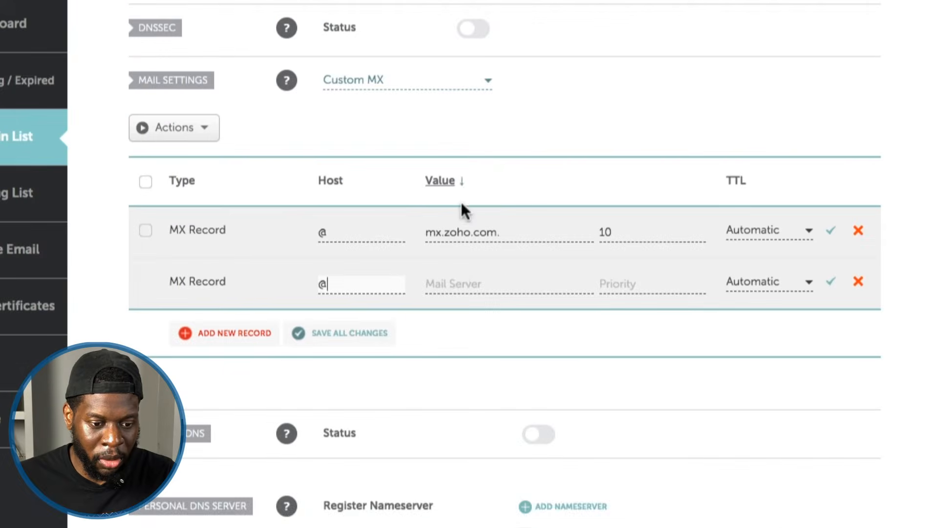
{"action": "right_click", "coordinate": [459, 282]}
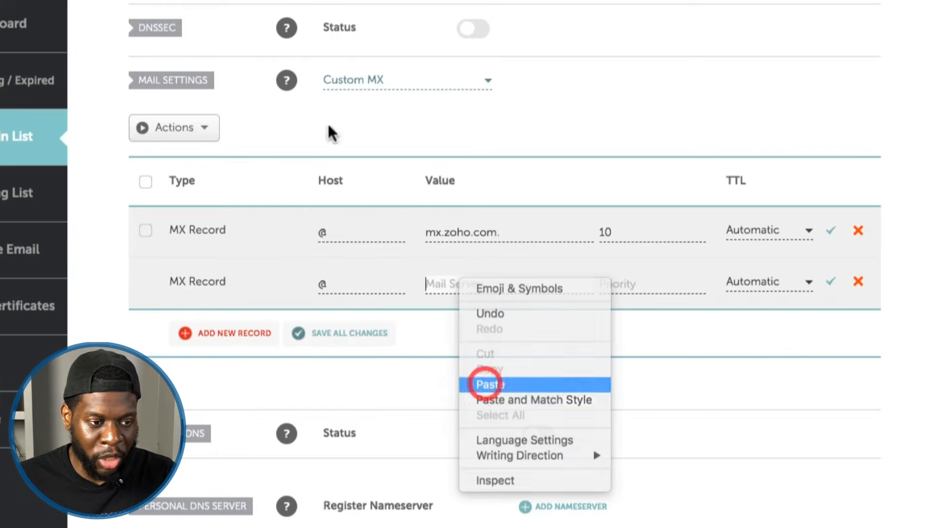
{"action": "left_click", "coordinate": [482, 384]}
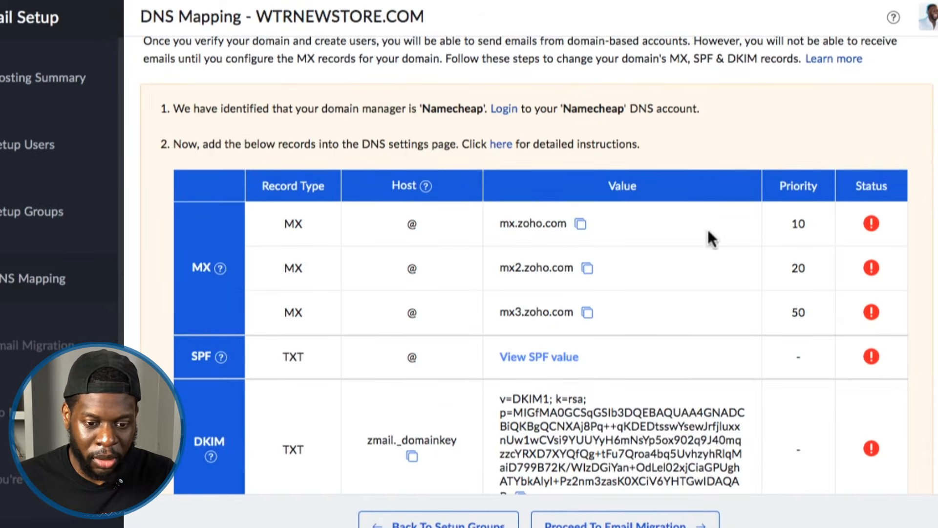
{"action": "right_click", "coordinate": [799, 268]}
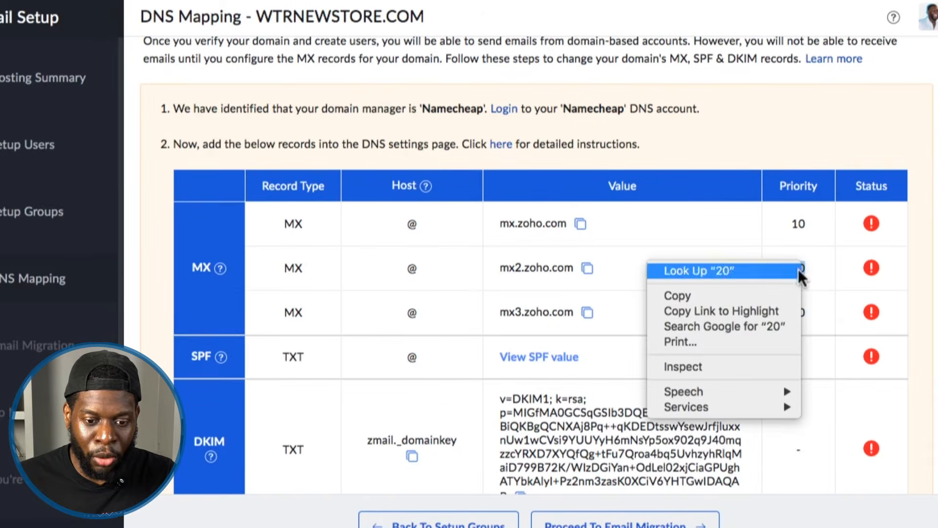
{"action": "left_click", "coordinate": [766, 297]}
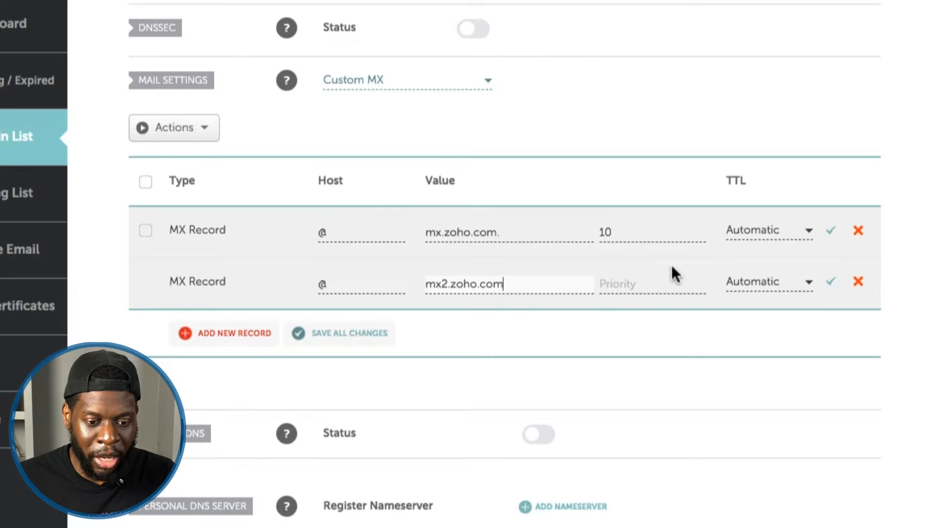
{"action": "right_click", "coordinate": [652, 283]}
{"action": "left_click", "coordinate": [690, 387]}
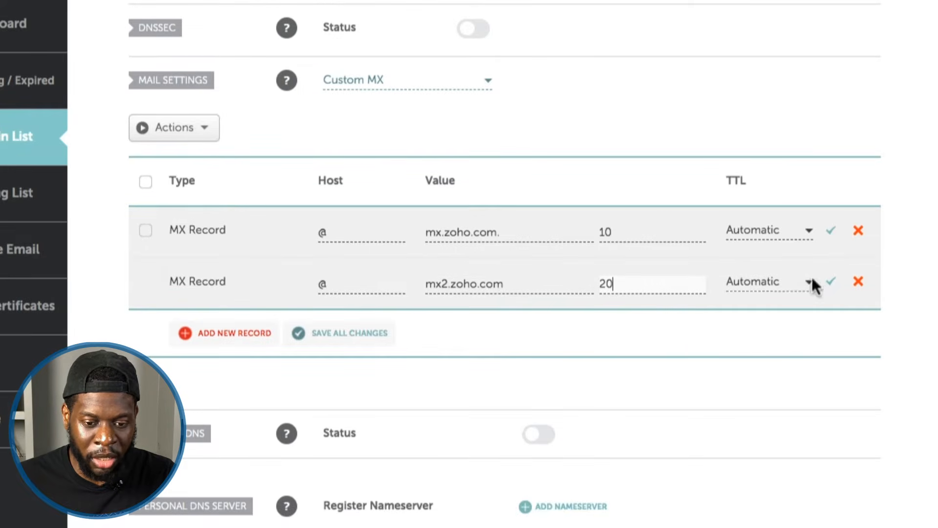
Add a third MX record under Custom MX and set its host to @ copied from Zoho's DNS mapping table.
{"action": "left_click", "coordinate": [230, 333]}
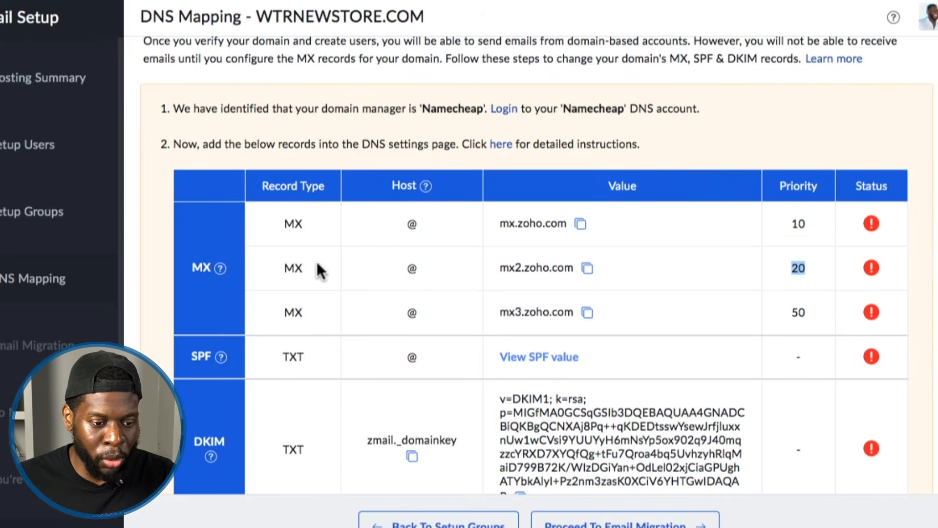
{"action": "left_click", "coordinate": [426, 314]}
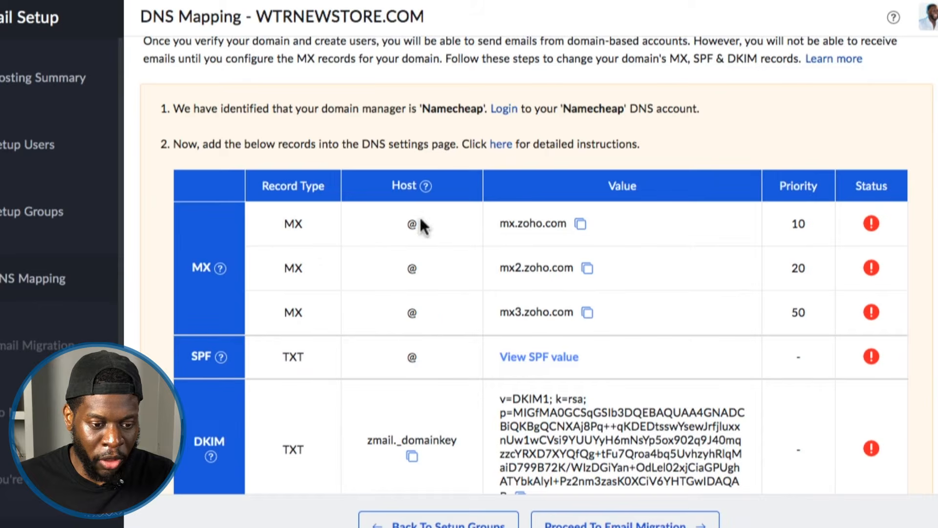
{"action": "left_click_drag", "start_coordinate": [427, 314], "coordinate": [406, 310]}
{"action": "right_click", "coordinate": [409, 313]}
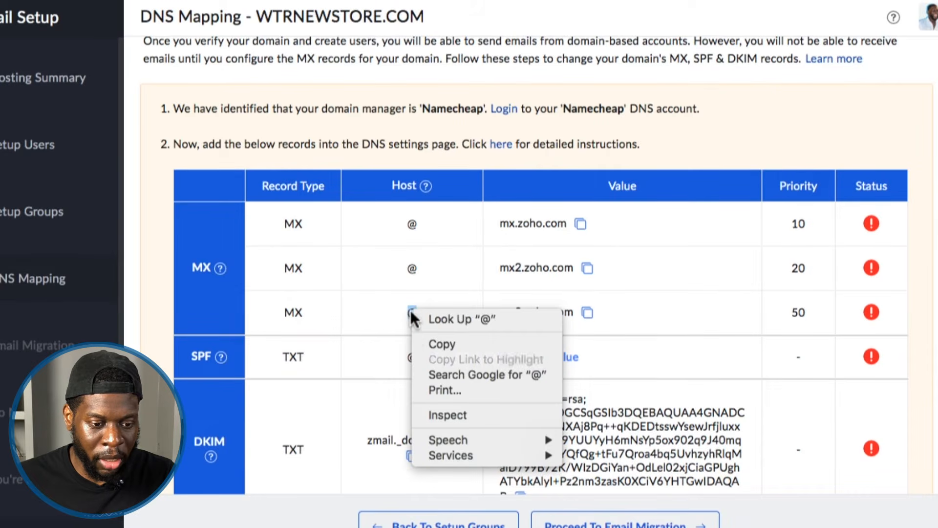
{"action": "left_click", "coordinate": [419, 341]}
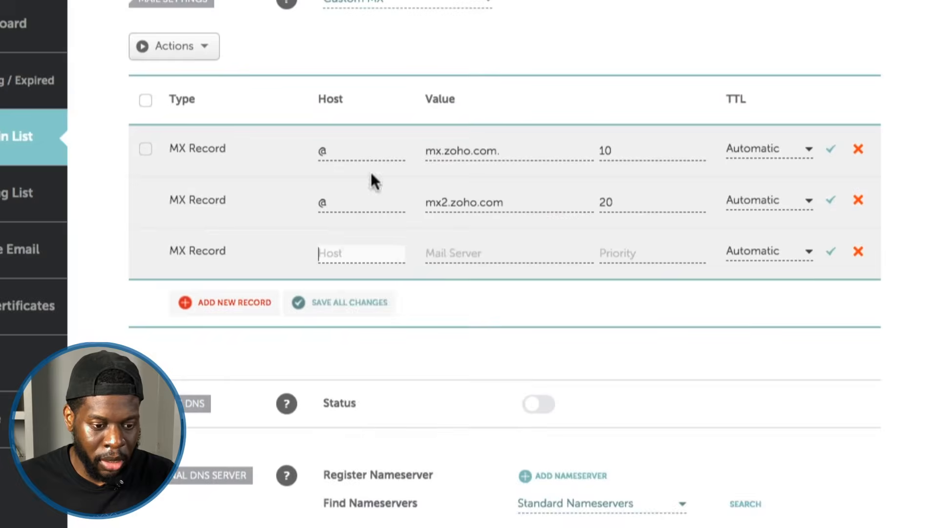
{"action": "right_click", "coordinate": [346, 252]}
{"action": "left_click", "coordinate": [362, 352]}
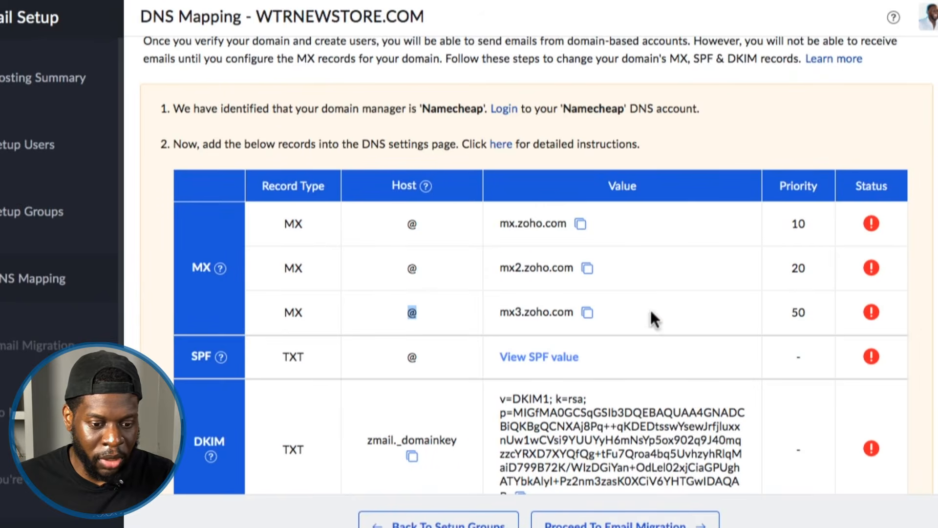
Copy mail server mx3.zoho.com from Zoho's DNS mapping table into the third MX record.
{"action": "left_click", "coordinate": [631, 315]}
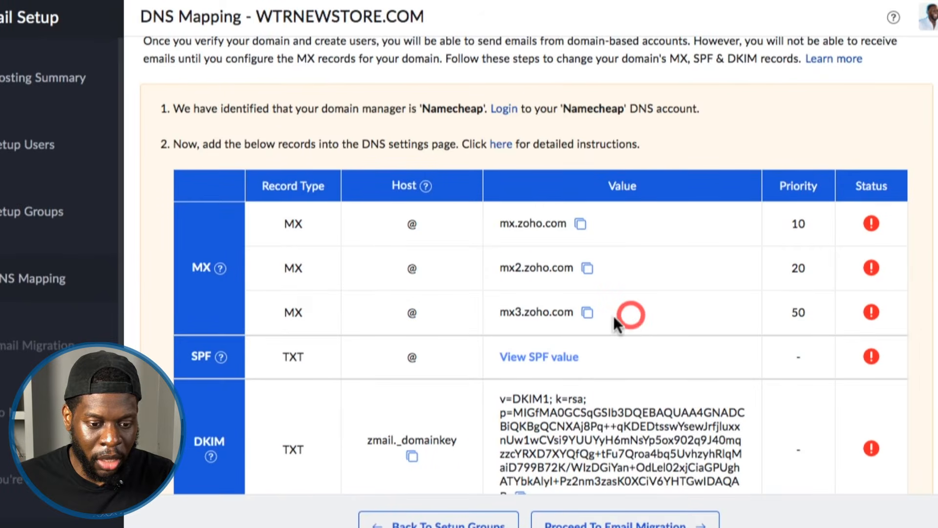
{"action": "left_click", "coordinate": [587, 312]}
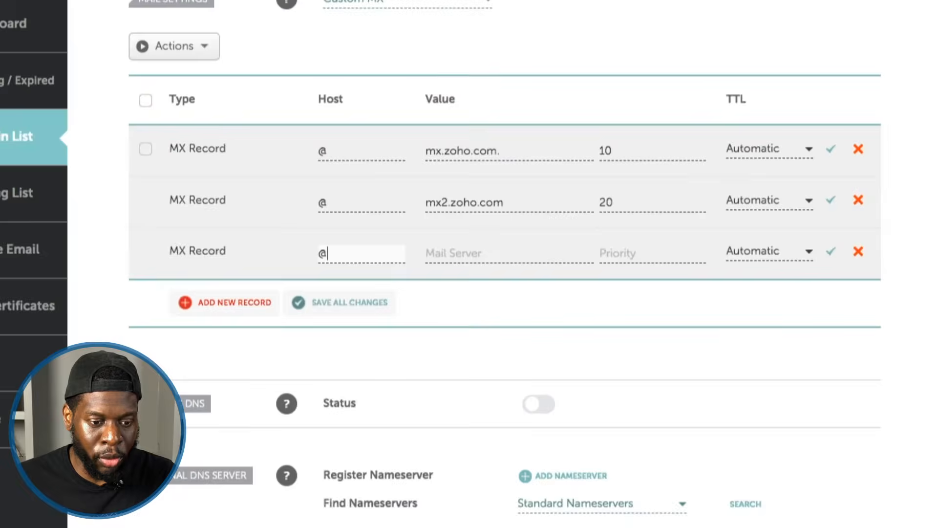
{"action": "right_click", "coordinate": [464, 253]}
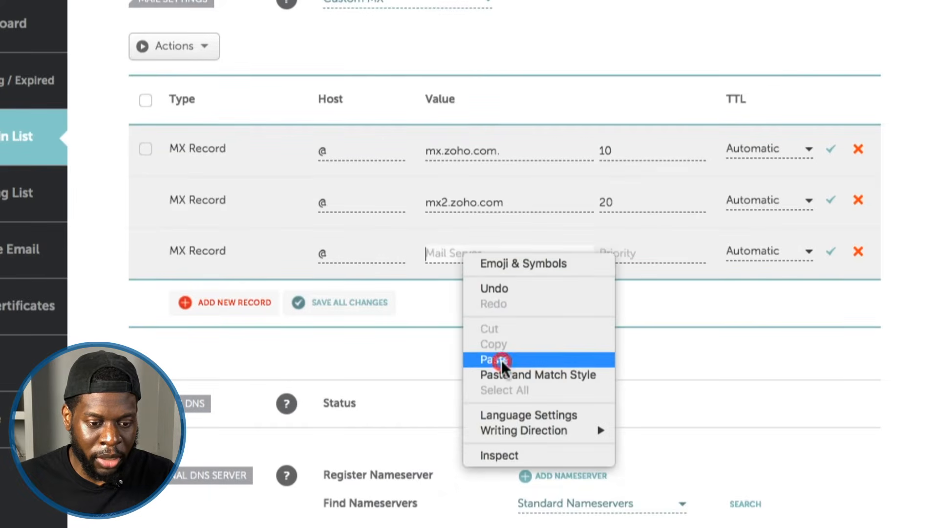
{"action": "left_click", "coordinate": [502, 359]}
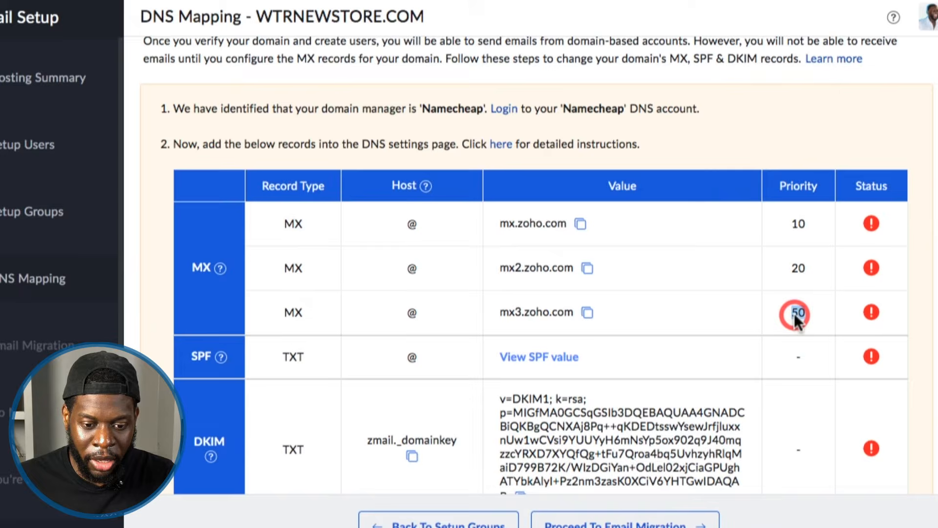
Copy priority 50 from Zoho's DNS mapping table into the third MX record and save all mail settings changes.
{"action": "right_click", "coordinate": [794, 313]}
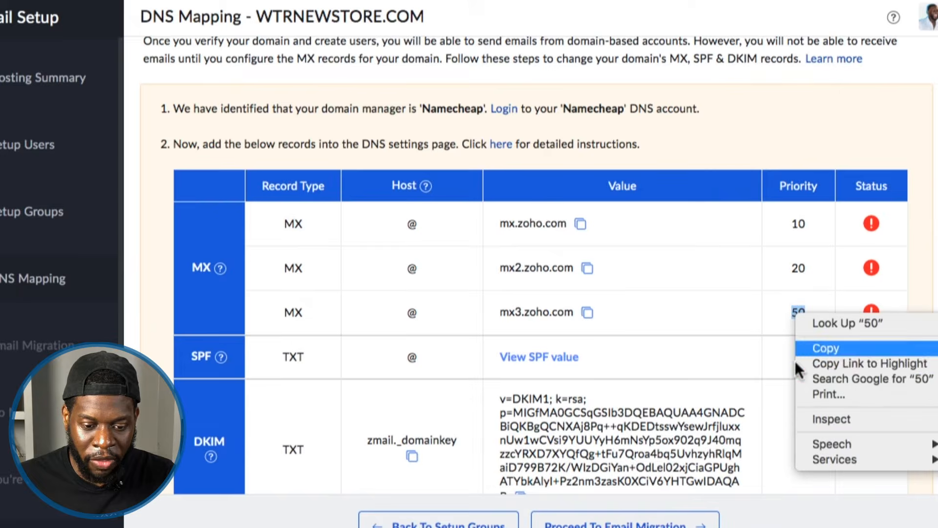
{"action": "left_click", "coordinate": [804, 407]}
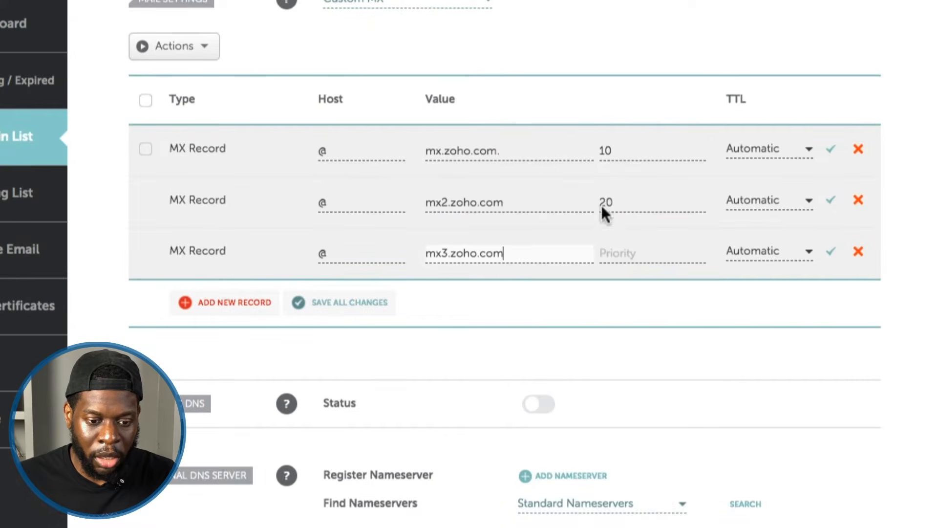
{"action": "right_click", "coordinate": [629, 257]}
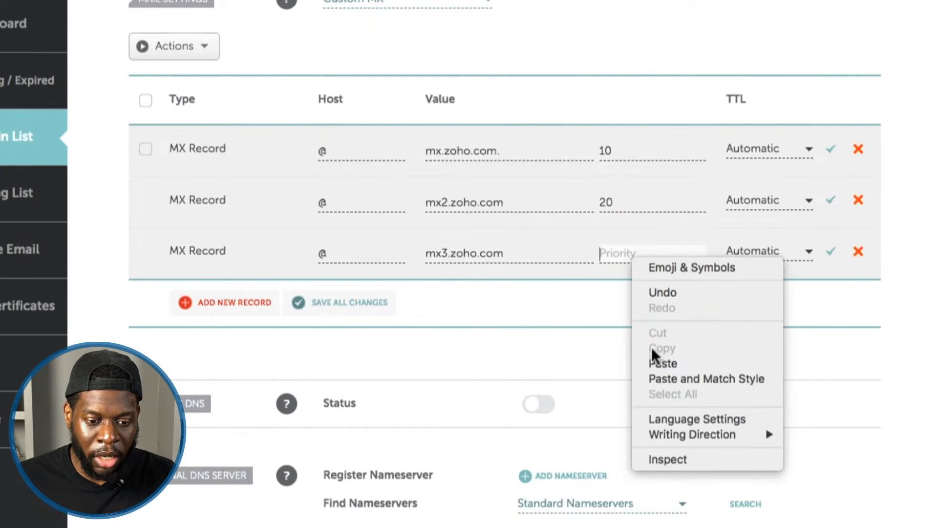
{"action": "left_click", "coordinate": [655, 363]}
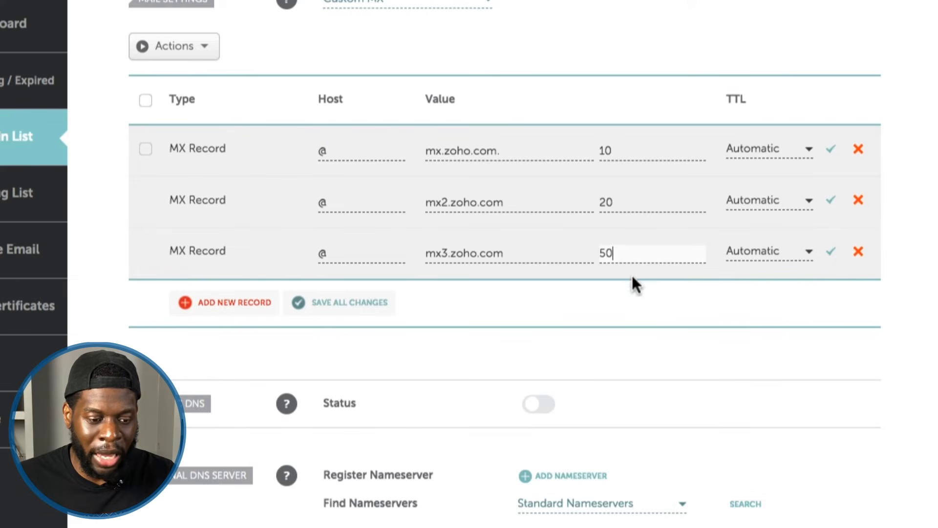
{"action": "left_click", "coordinate": [366, 308]}
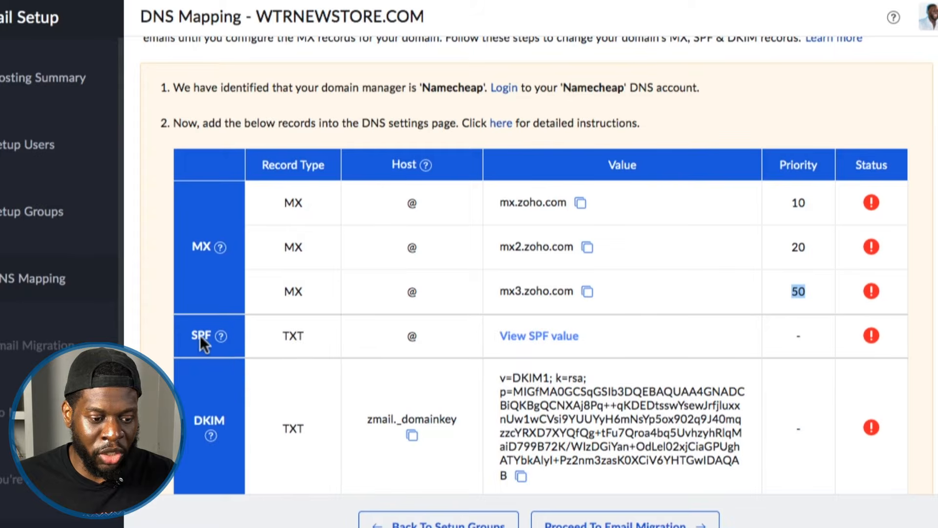
Check the SPF record type in Zoho's DNS mapping table and add a new TXT Record under Namecheap's Host Records.
{"action": "double_click", "coordinate": [200, 336]}
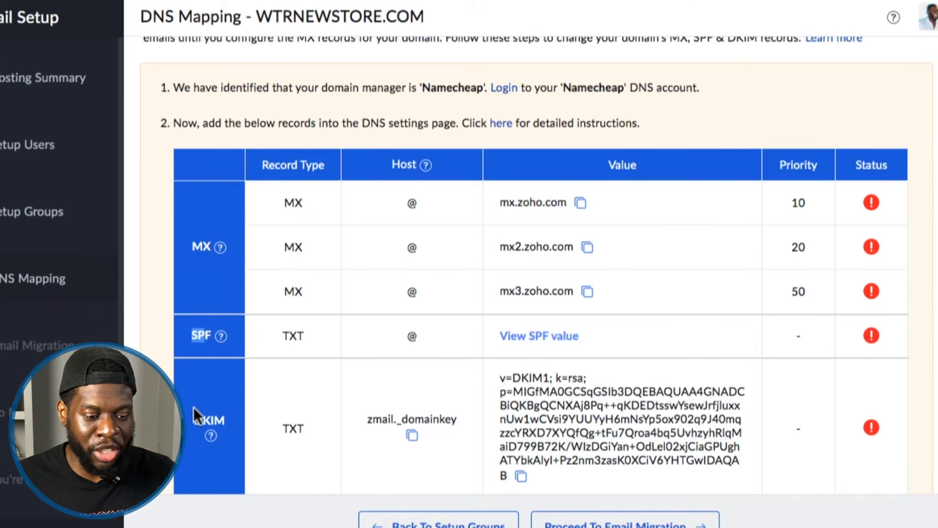
{"action": "scroll", "coordinate": [192, 412], "scroll_direction": "down", "scroll_amount": 1}
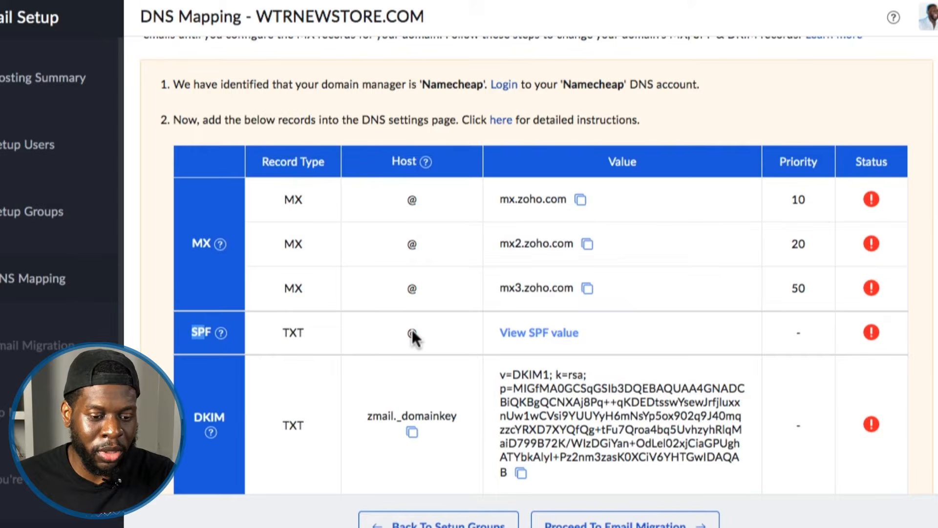
{"action": "scroll", "coordinate": [432, 323], "scroll_direction": "down", "scroll_amount": 1}
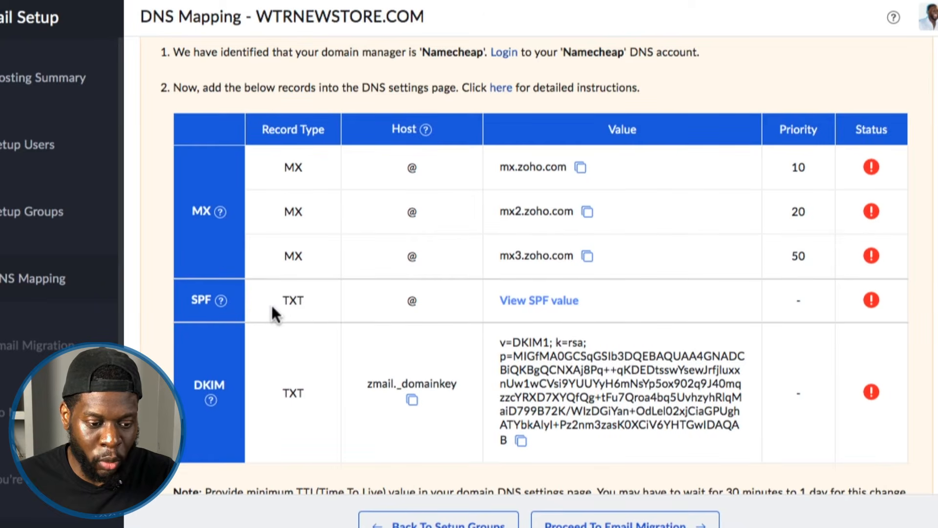
{"action": "double_click", "coordinate": [283, 307]}
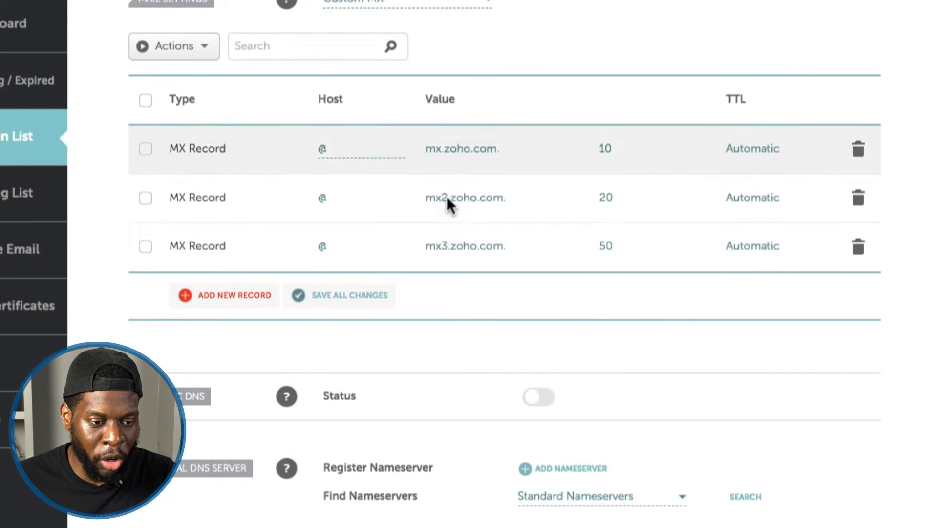
{"action": "scroll", "coordinate": [318, 234], "scroll_direction": "up", "scroll_amount": 2}
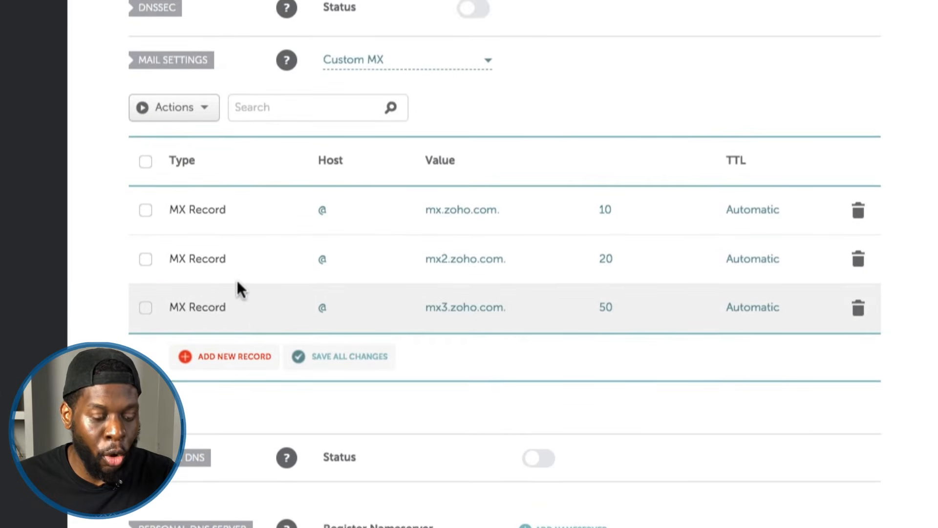
{"action": "scroll", "coordinate": [236, 280], "scroll_direction": "up", "scroll_amount": 1}
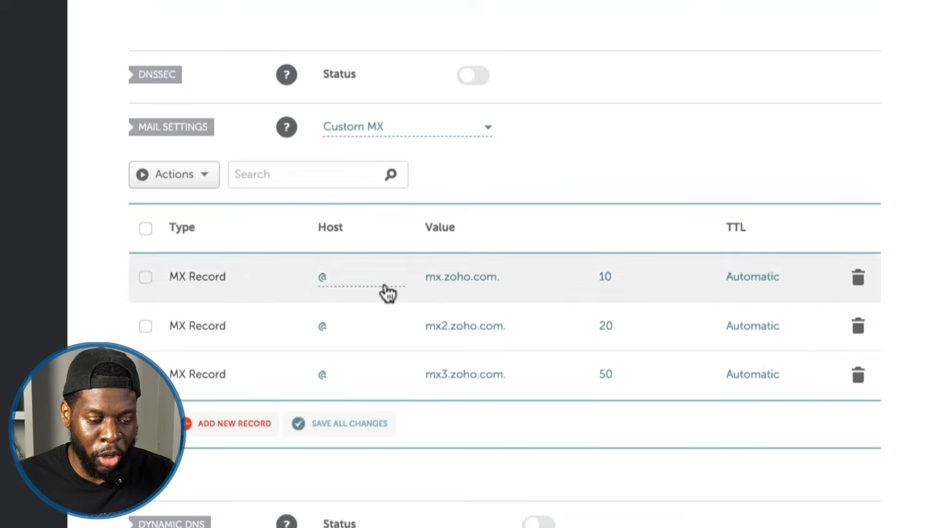
{"action": "scroll", "coordinate": [223, 368], "scroll_direction": "up", "scroll_amount": 3}
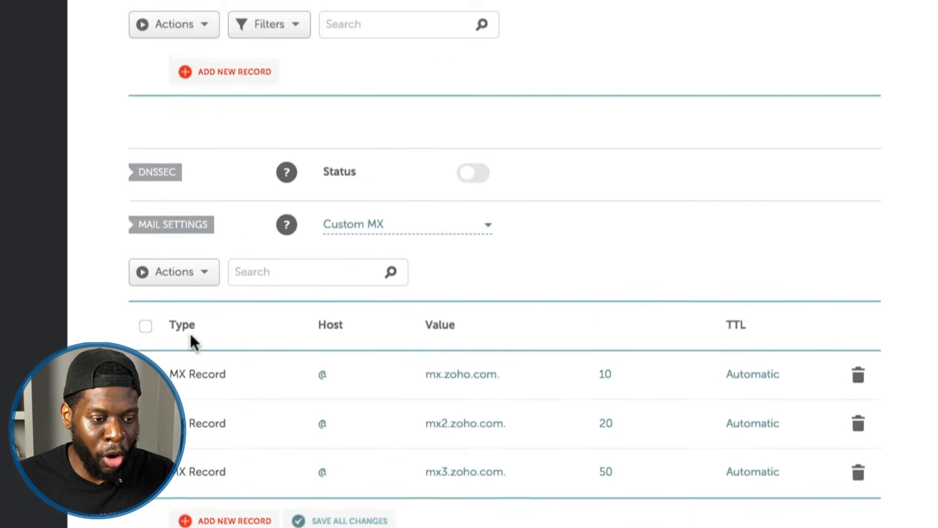
{"action": "scroll", "coordinate": [189, 334], "scroll_direction": "up", "scroll_amount": 8}
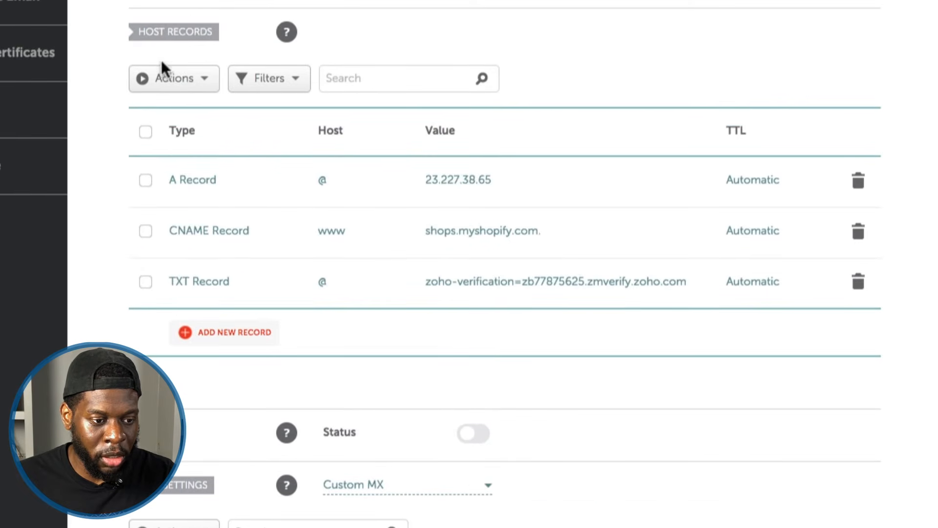
{"action": "left_click", "coordinate": [249, 332]}
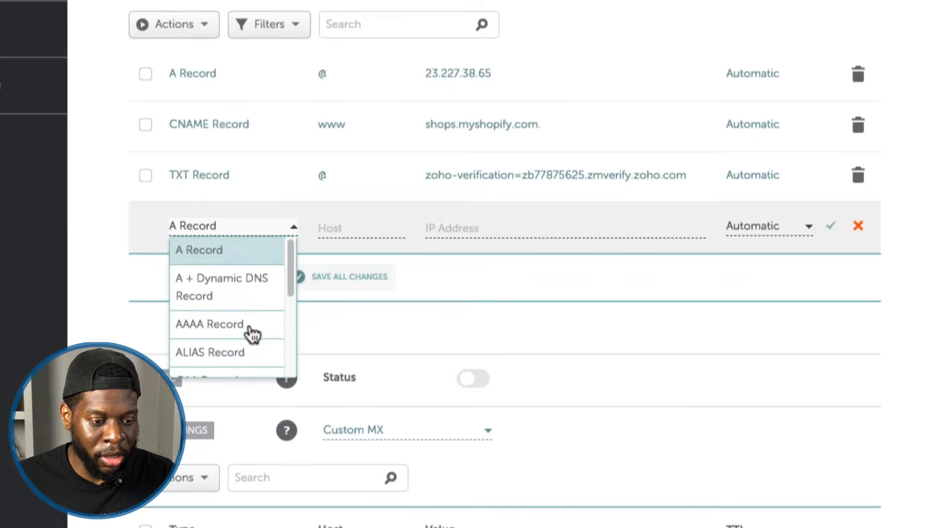
{"action": "scroll", "coordinate": [239, 274], "scroll_direction": "down", "scroll_amount": 3}
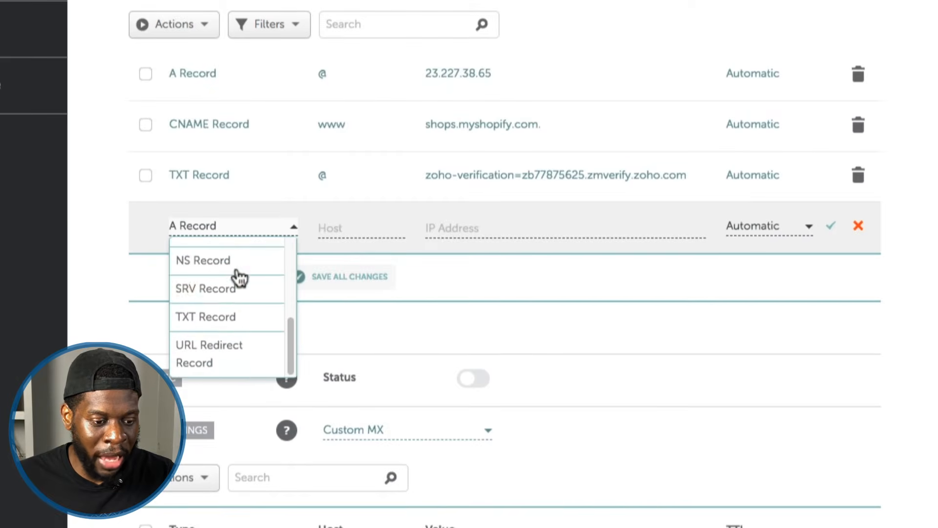
{"action": "left_click", "coordinate": [236, 331]}
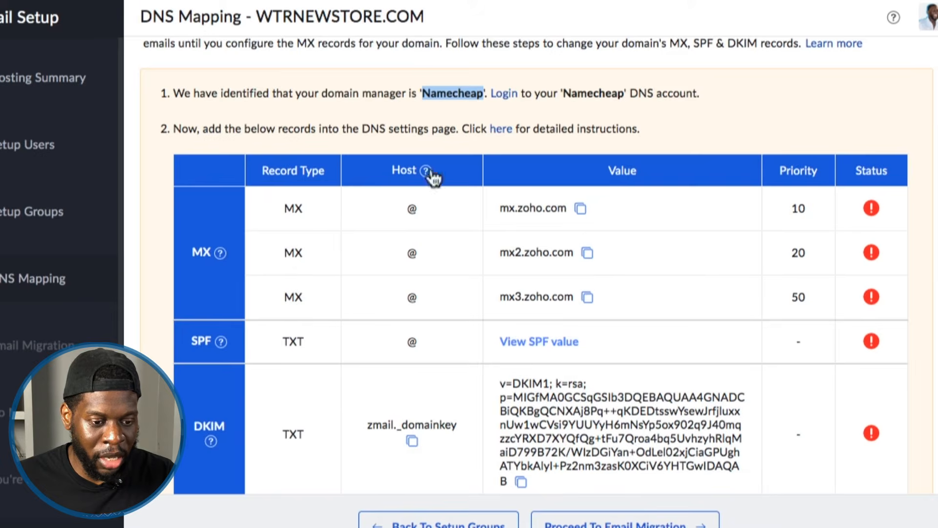
Copy host @ from the SPF row of Zoho's DNS mapping table into the new TXT record.
{"action": "double_click", "coordinate": [413, 343]}
{"action": "right_click", "coordinate": [414, 341]}
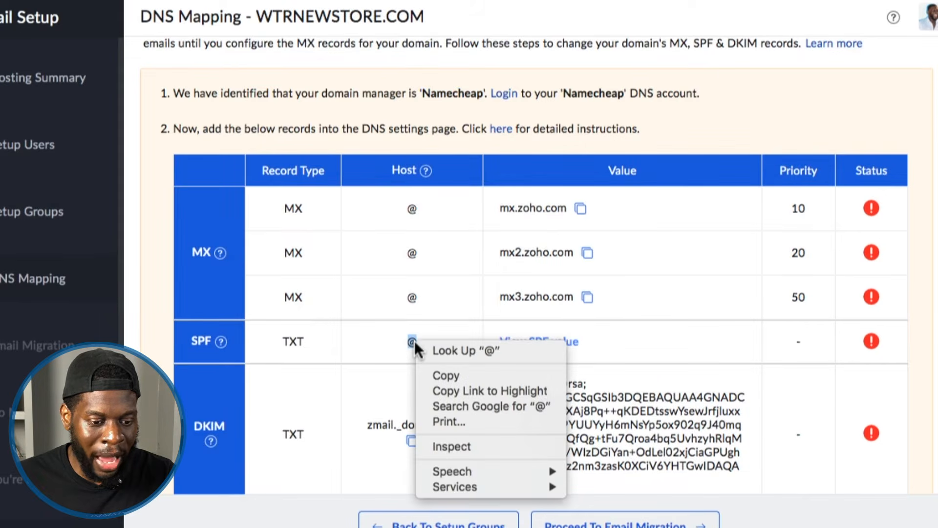
{"action": "left_click", "coordinate": [432, 375]}
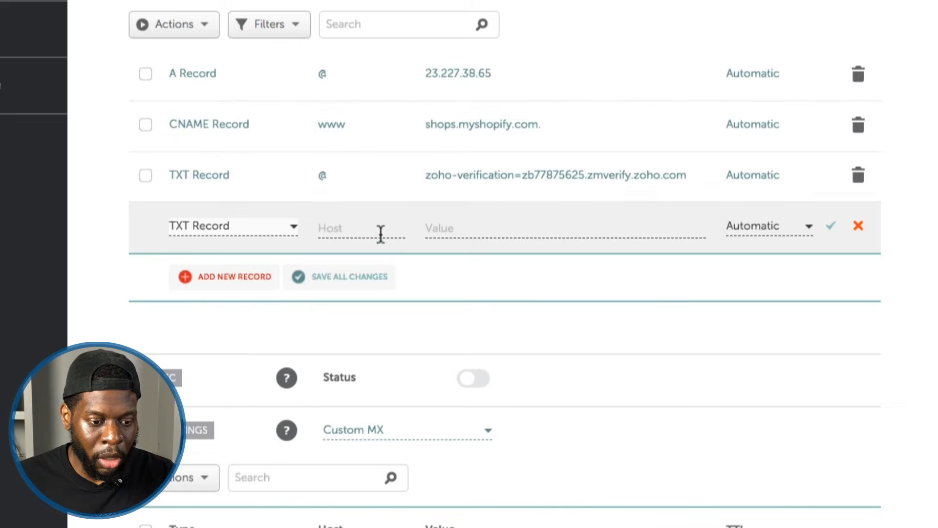
{"action": "right_click", "coordinate": [376, 227]}
{"action": "left_click", "coordinate": [406, 331]}
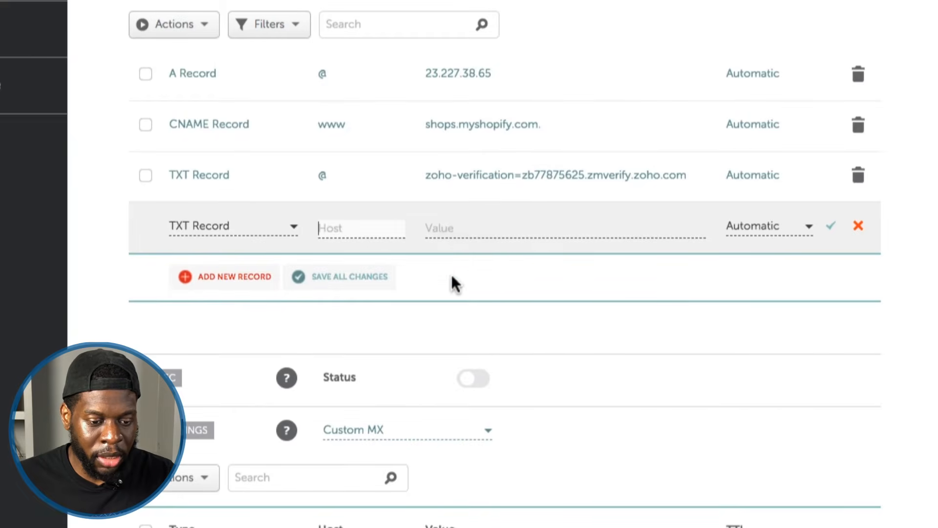
{"action": "scroll", "coordinate": [458, 251], "scroll_direction": "up", "scroll_amount": 2}
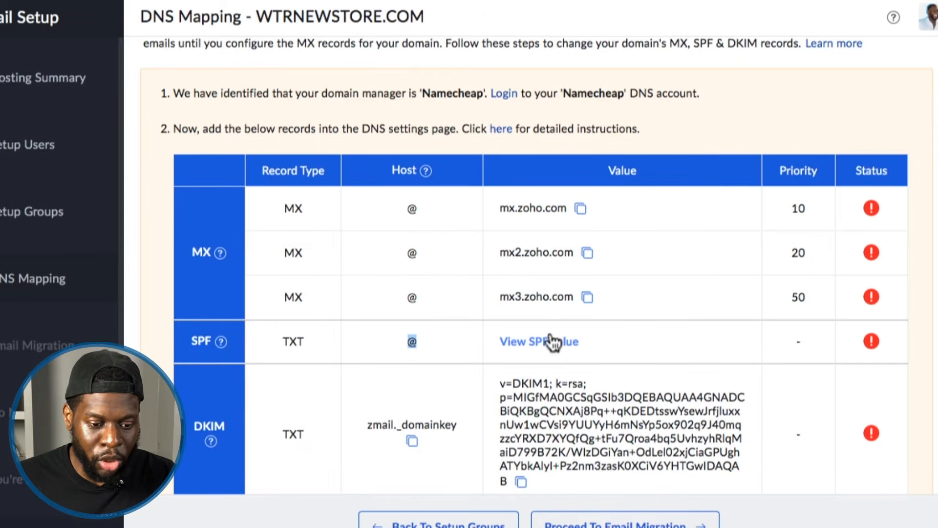
Open Zoho's SPF value and compare the Zoho-only replacement with the merged replacement value.
{"action": "left_click", "coordinate": [527, 347]}
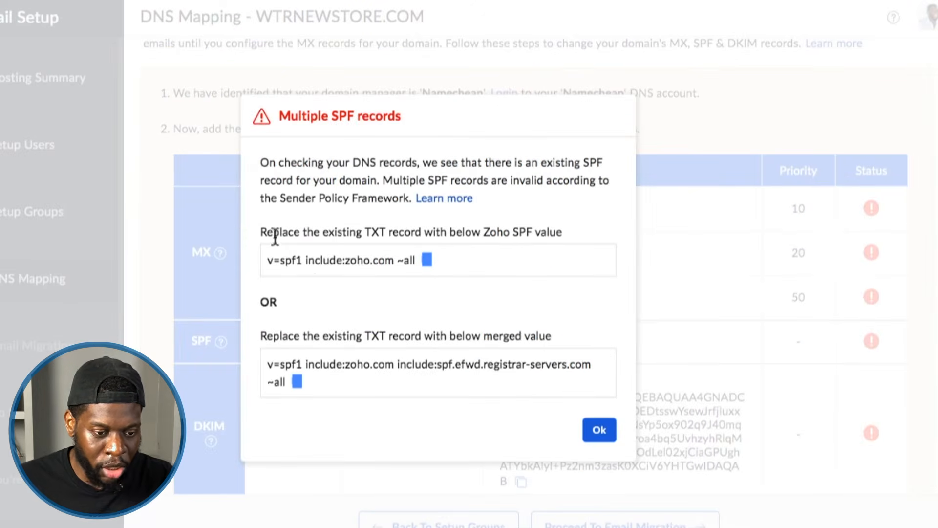
{"action": "left_click_drag", "start_coordinate": [263, 234], "coordinate": [556, 232]}
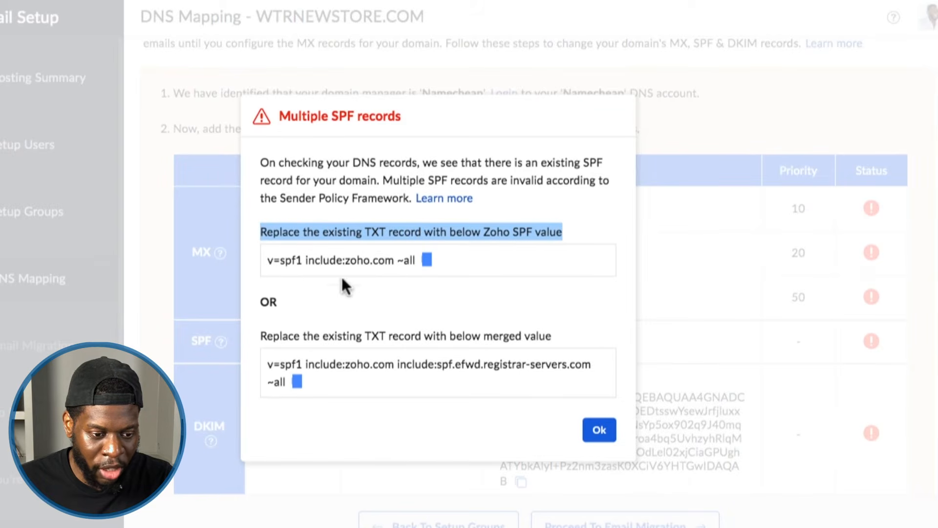
{"action": "left_click_drag", "start_coordinate": [267, 337], "coordinate": [534, 337]}
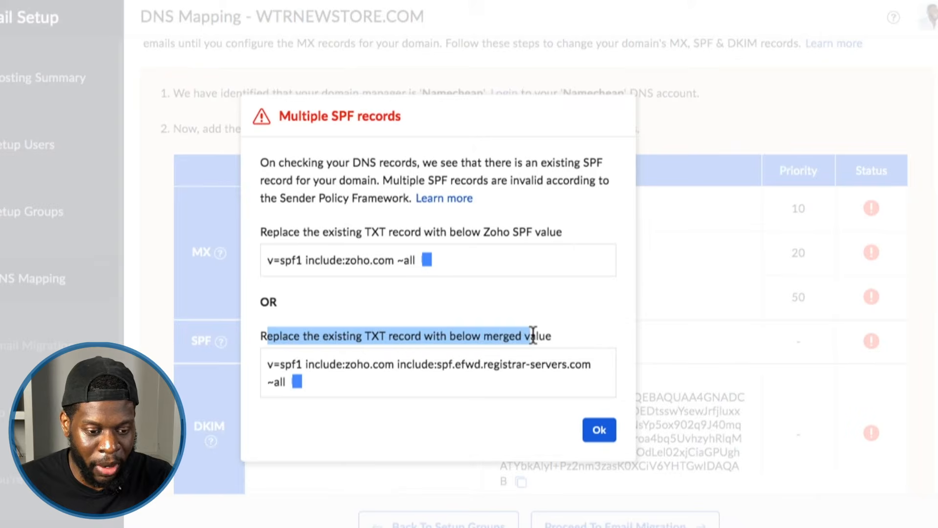
{"action": "left_click", "coordinate": [398, 373]}
{"action": "left_click", "coordinate": [316, 364]}
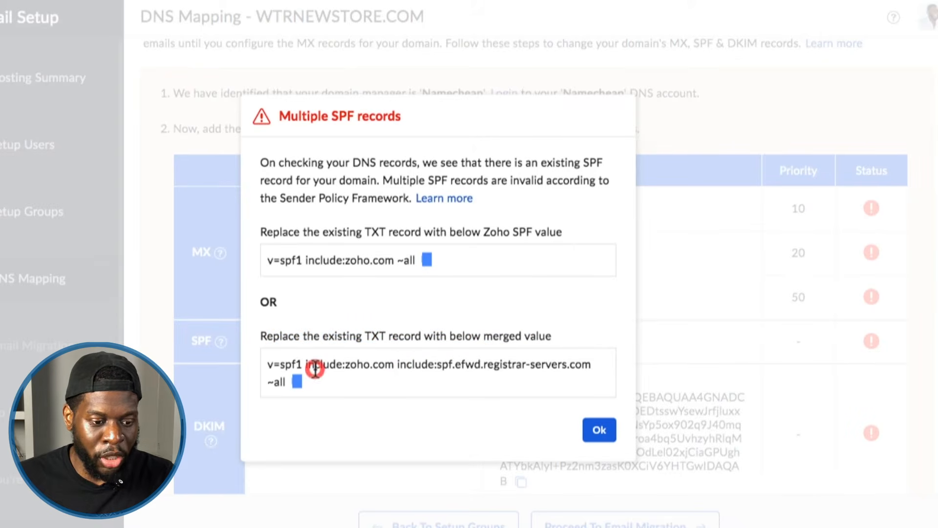
{"action": "double_click", "coordinate": [292, 260]}
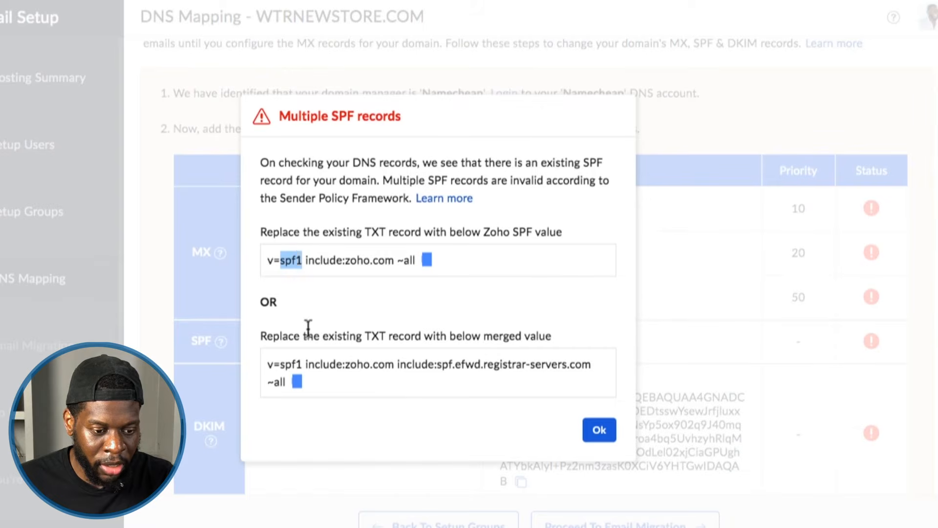
{"action": "triple_click", "coordinate": [310, 362]}
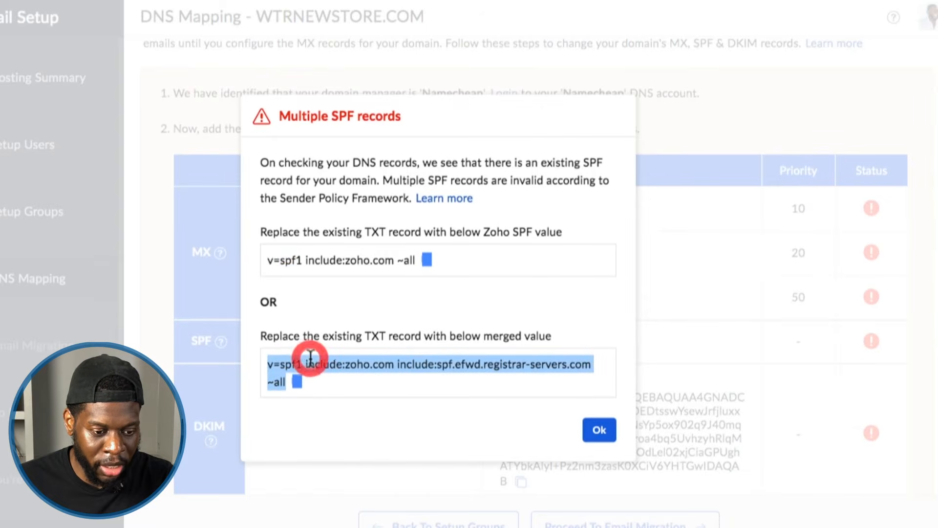
Copy the Zoho-only SPF value v=spf1 include:zoho.com ~all from Zoho's multiple SPF records notice.
{"action": "triple_click", "coordinate": [280, 257]}
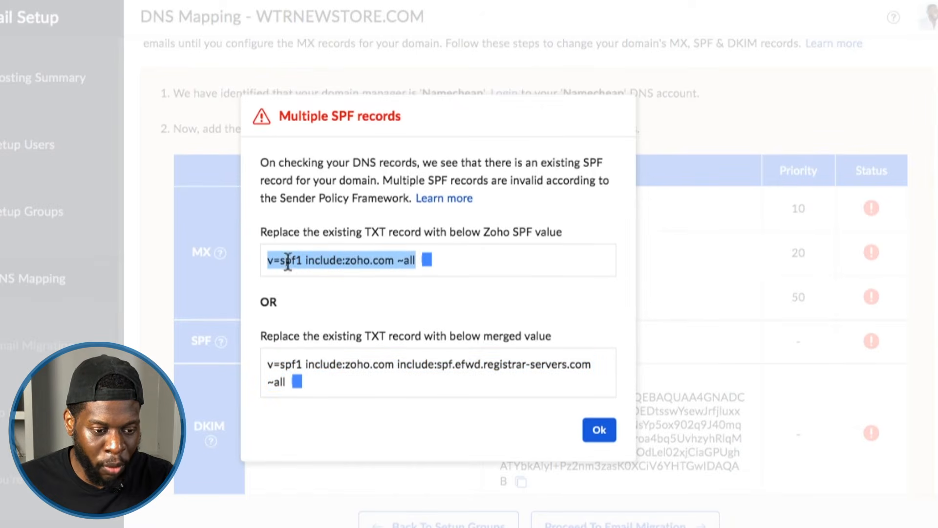
{"action": "triple_click", "coordinate": [287, 261]}
{"action": "triple_click", "coordinate": [293, 262]}
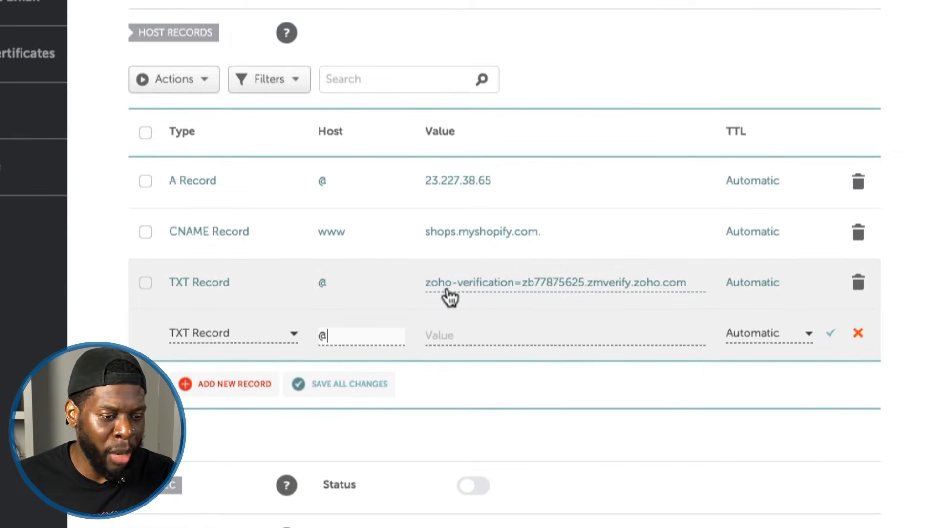
{"action": "scroll", "coordinate": [451, 296], "scroll_direction": "up", "scroll_amount": 1}
{"action": "scroll", "coordinate": [448, 296], "scroll_direction": "up", "scroll_amount": 3}
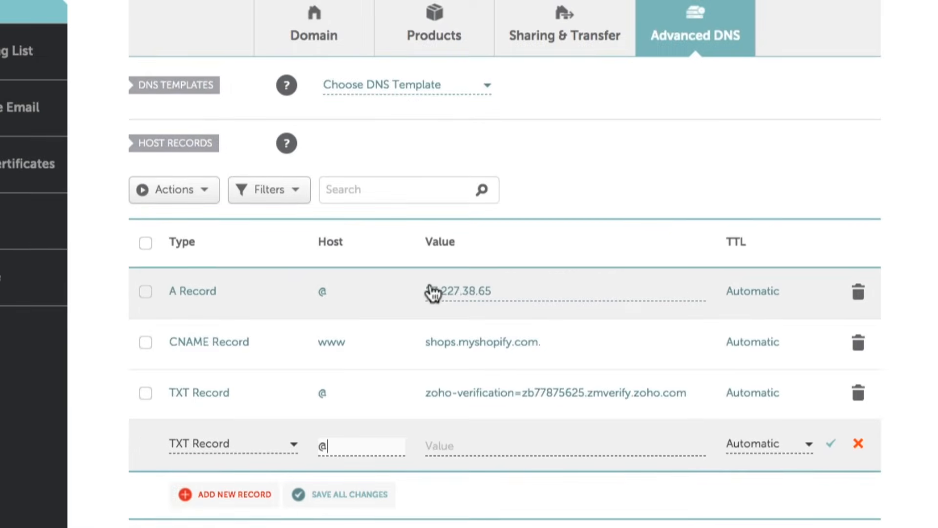
{"action": "scroll", "coordinate": [435, 313], "scroll_direction": "down", "scroll_amount": 2}
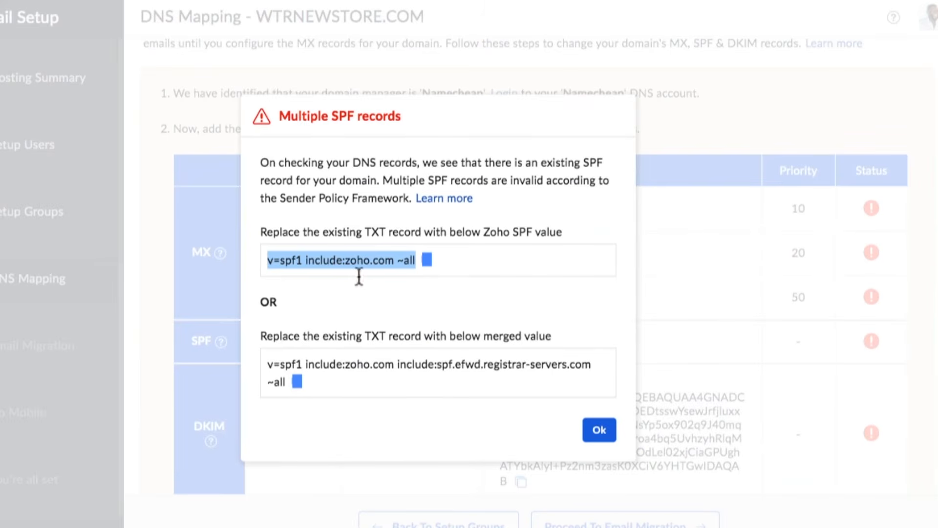
{"action": "left_click", "coordinate": [360, 260]}
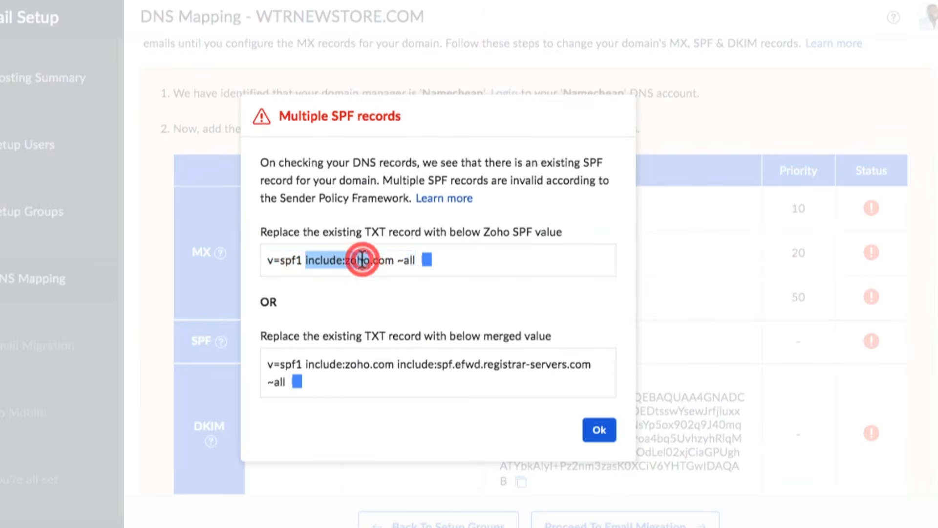
{"action": "left_click", "coordinate": [331, 261]}
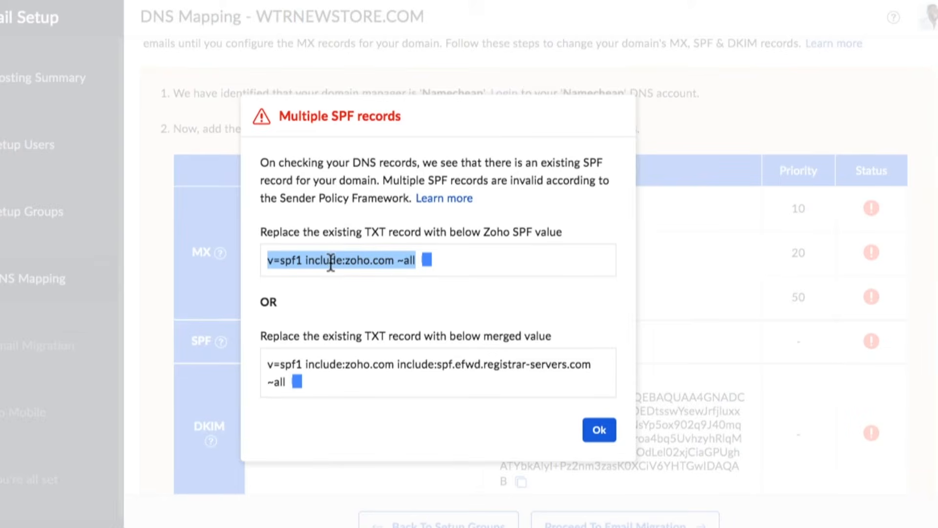
{"action": "right_click", "coordinate": [331, 264]}
{"action": "left_click", "coordinate": [338, 294]}
{"action": "left_click", "coordinate": [247, 267]}
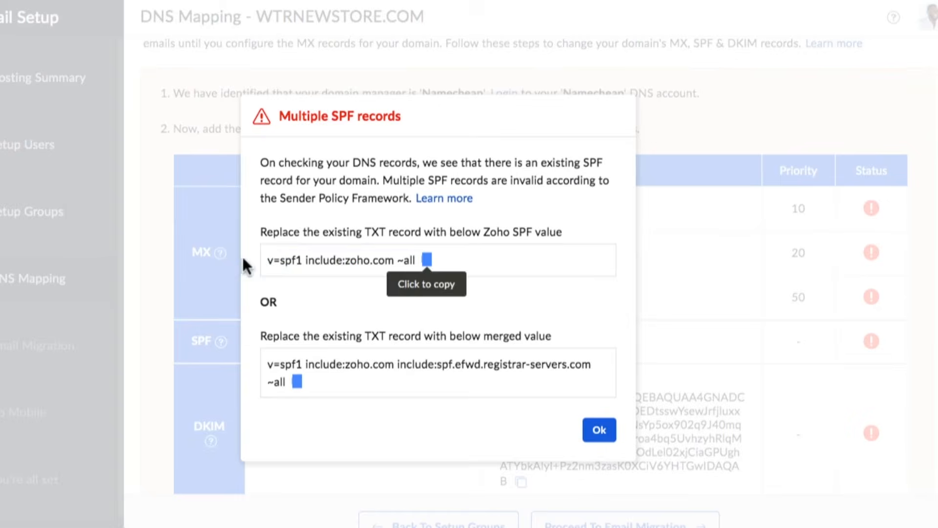
{"action": "left_click", "coordinate": [427, 259]}
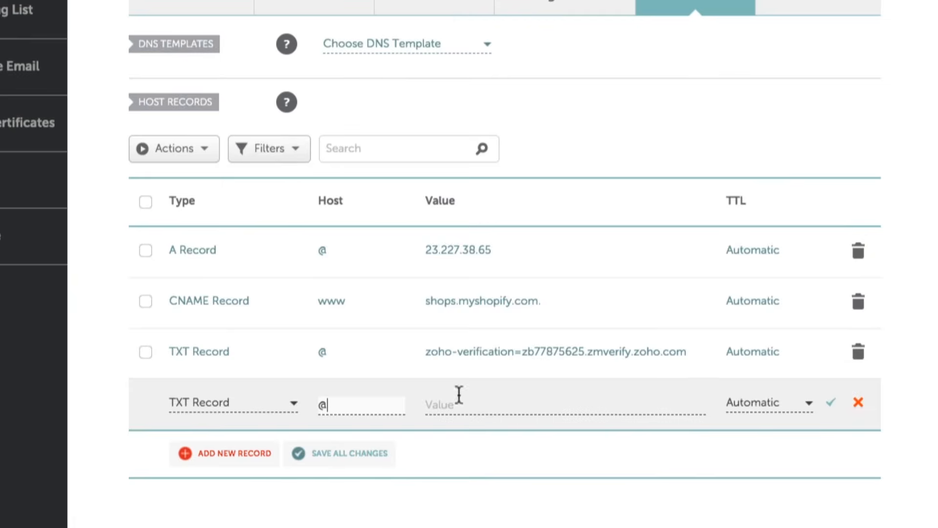
Enter v=spf1 include:zoho.com ~all as the value of Namecheap's new TXT record with host @ and save the record.
{"action": "right_click", "coordinate": [459, 397]}
{"action": "left_click", "coordinate": [476, 440]}
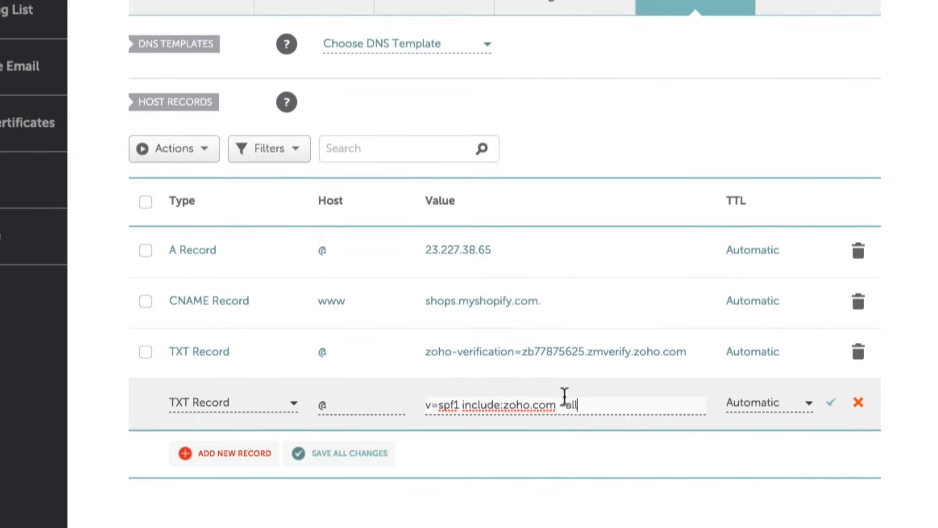
{"action": "left_click", "coordinate": [834, 403]}
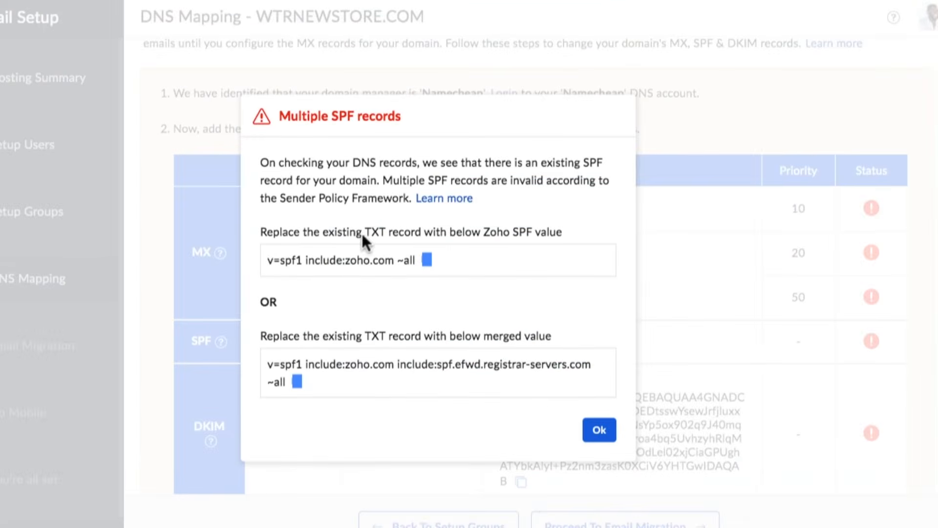
Close Zoho's SPF notice and add another TXT Record under Namecheap's Host Records for DKIM.
{"action": "left_click", "coordinate": [597, 429]}
{"action": "scroll", "coordinate": [445, 313], "scroll_direction": "down", "scroll_amount": 1}
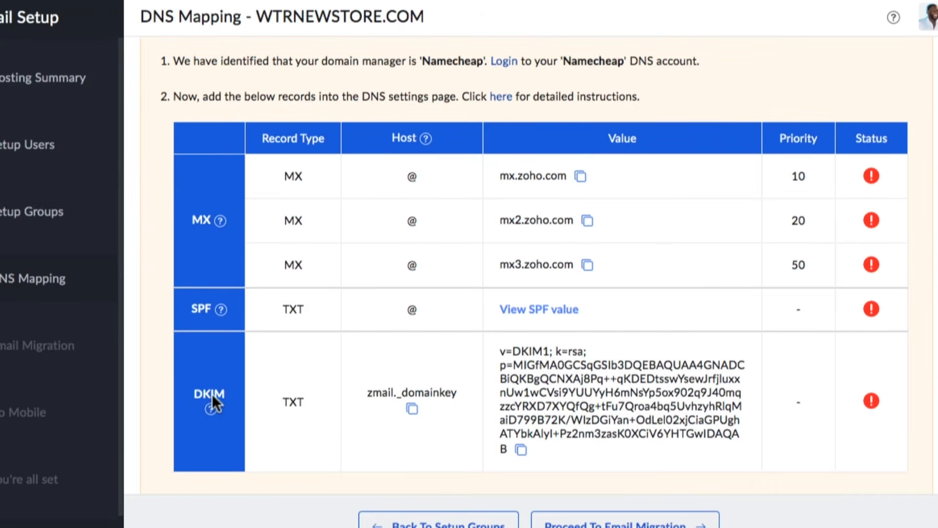
{"action": "scroll", "coordinate": [230, 376], "scroll_direction": "down", "scroll_amount": 1}
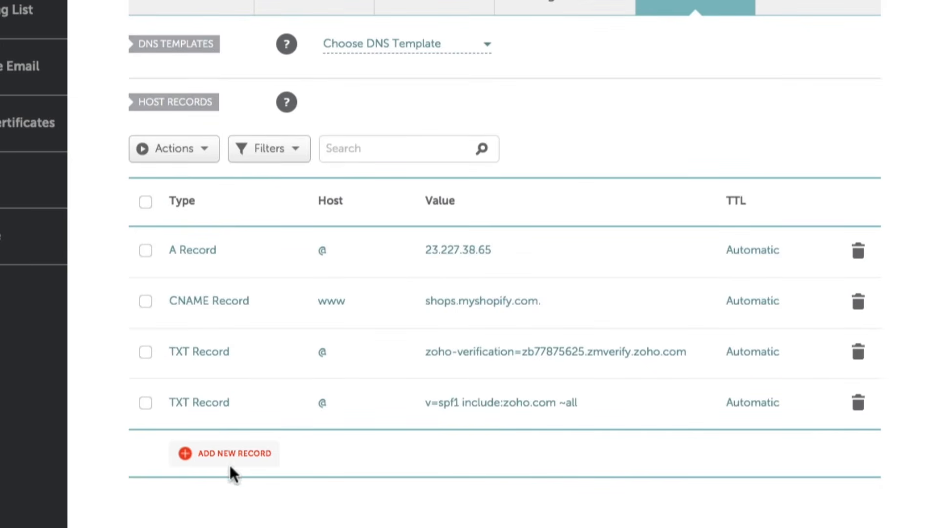
{"action": "left_click", "coordinate": [235, 462]}
{"action": "scroll", "coordinate": [240, 323], "scroll_direction": "down", "scroll_amount": 4}
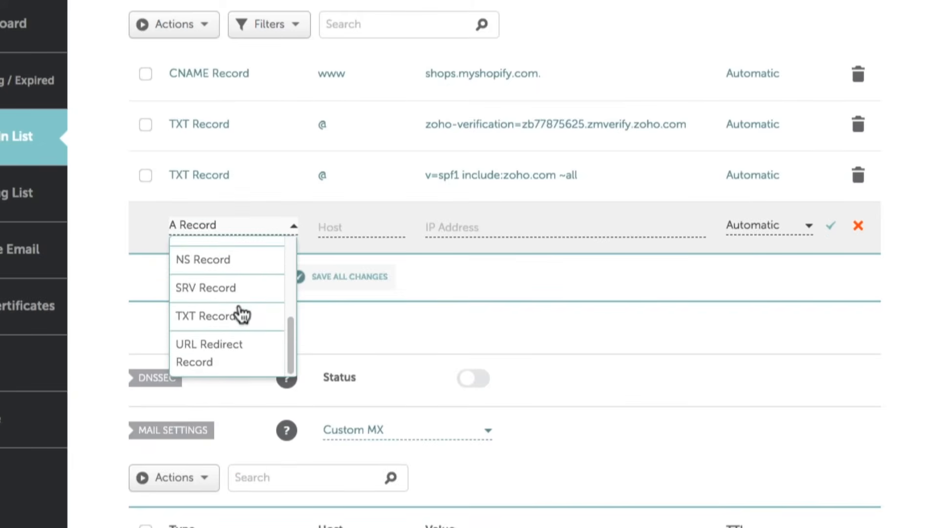
{"action": "left_click", "coordinate": [241, 318]}
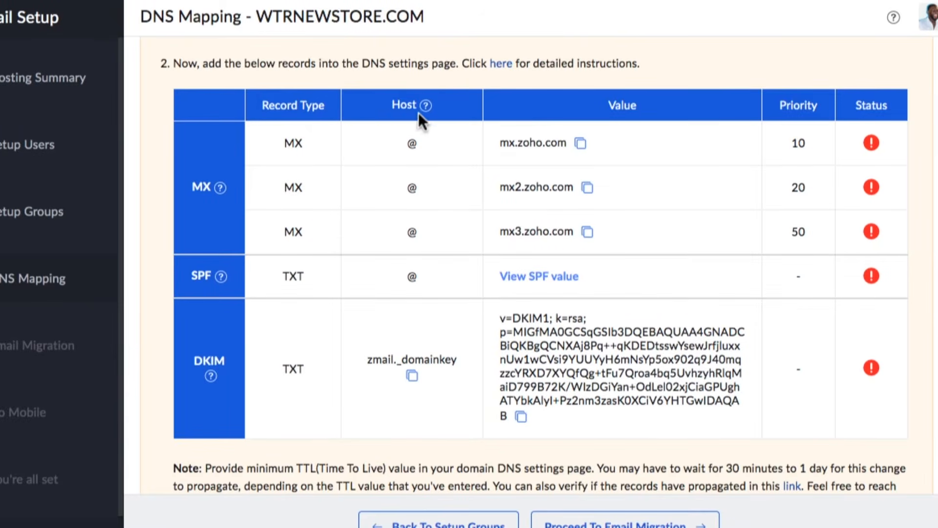
Copy host zmail._domainkey from the DKIM row of Zoho's DNS mapping table into the new TXT record.
{"action": "left_click", "coordinate": [412, 375]}
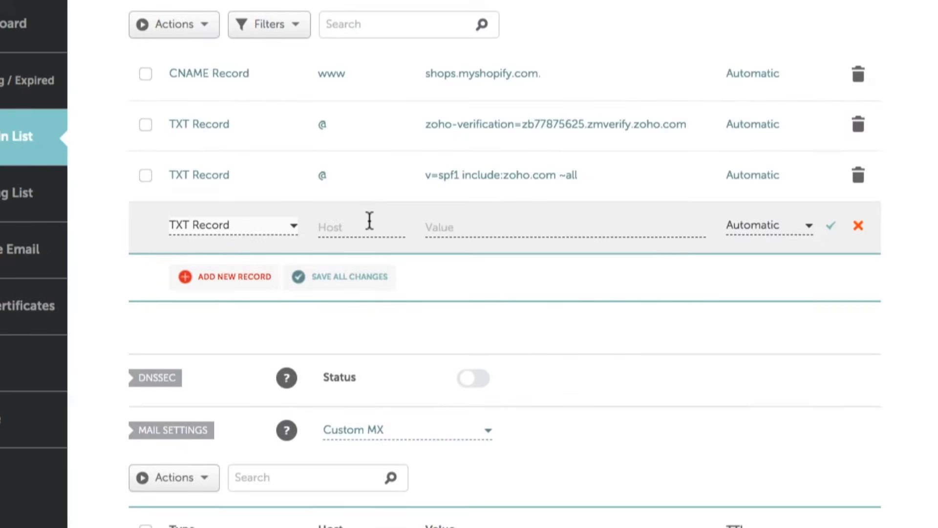
{"action": "right_click", "coordinate": [369, 226]}
{"action": "left_click", "coordinate": [390, 317]}
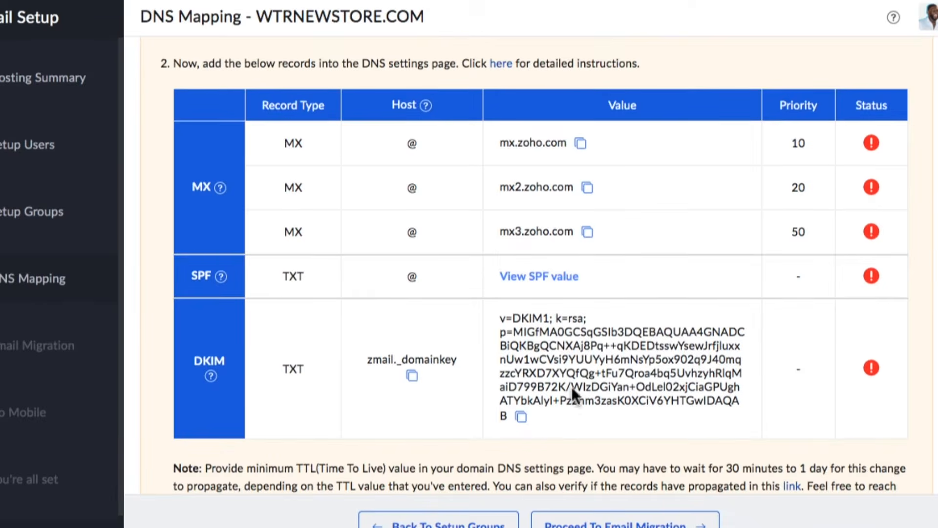
Copy the DKIM value from Zoho's DNS mapping table into the zmail._domainkey TXT record and save the record.
{"action": "left_click", "coordinate": [522, 416]}
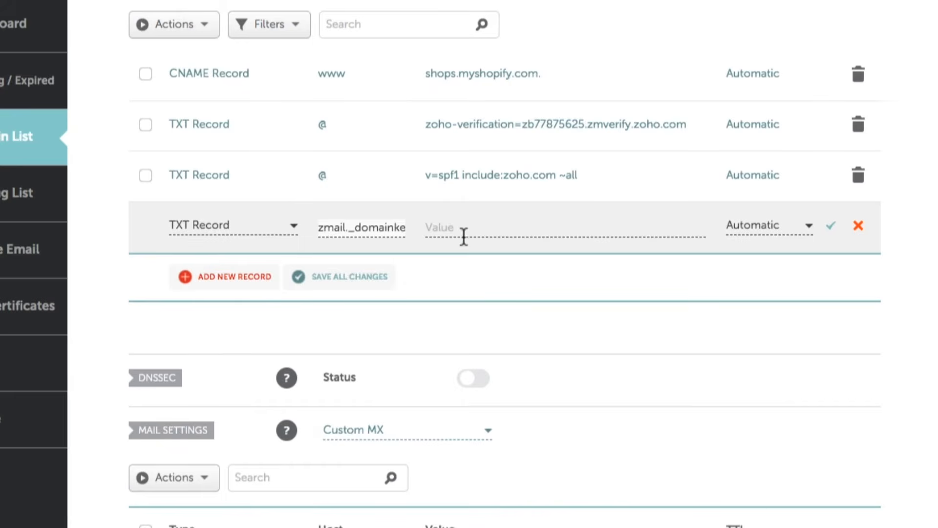
{"action": "right_click", "coordinate": [464, 229]}
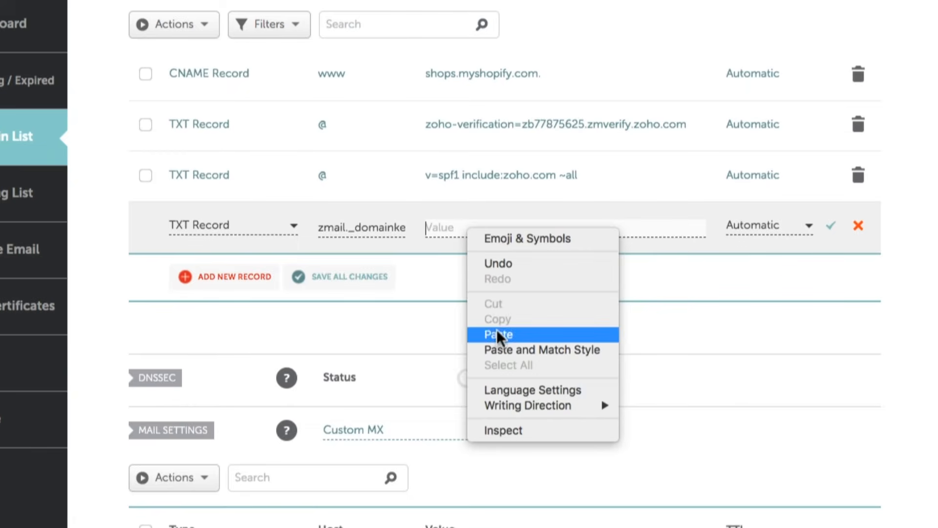
{"action": "left_click", "coordinate": [497, 332]}
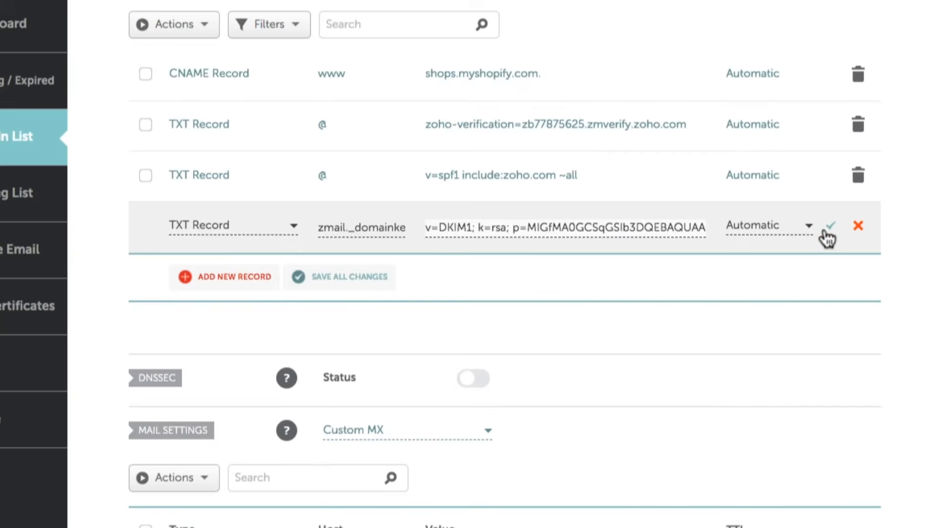
{"action": "left_click", "coordinate": [826, 228]}
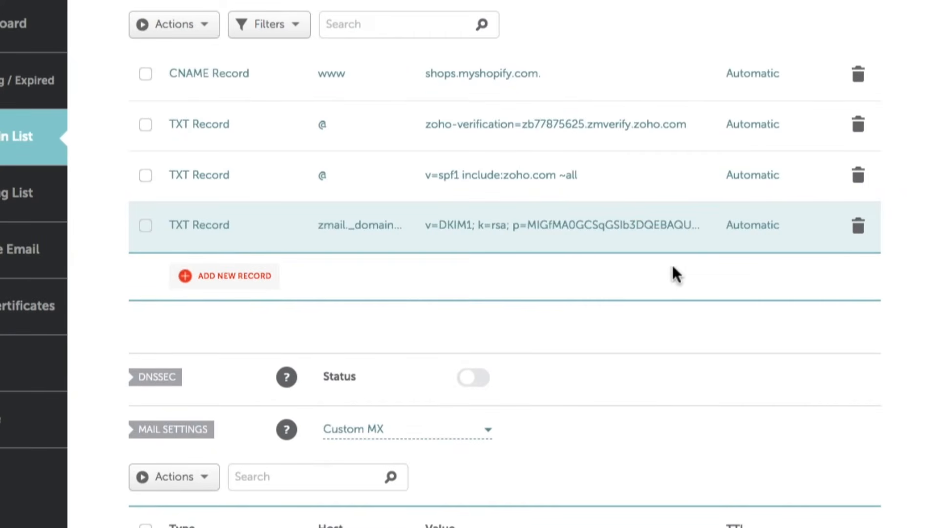
Read the minimum TTL note below Zoho's DNS mapping table and check the TTL settings of Namecheap's mail and host records.
{"action": "scroll", "coordinate": [367, 215], "scroll_direction": "down", "scroll_amount": 4}
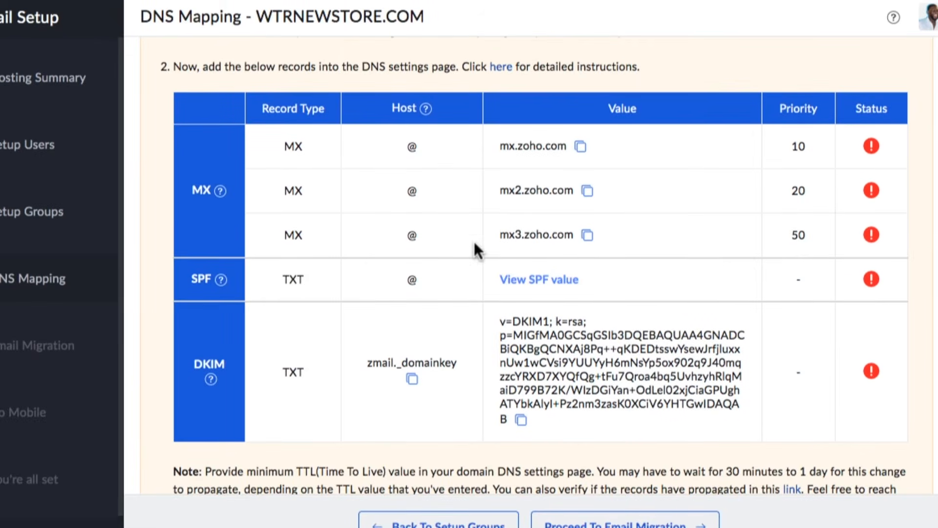
{"action": "scroll", "coordinate": [242, 283], "scroll_direction": "up", "scroll_amount": 1}
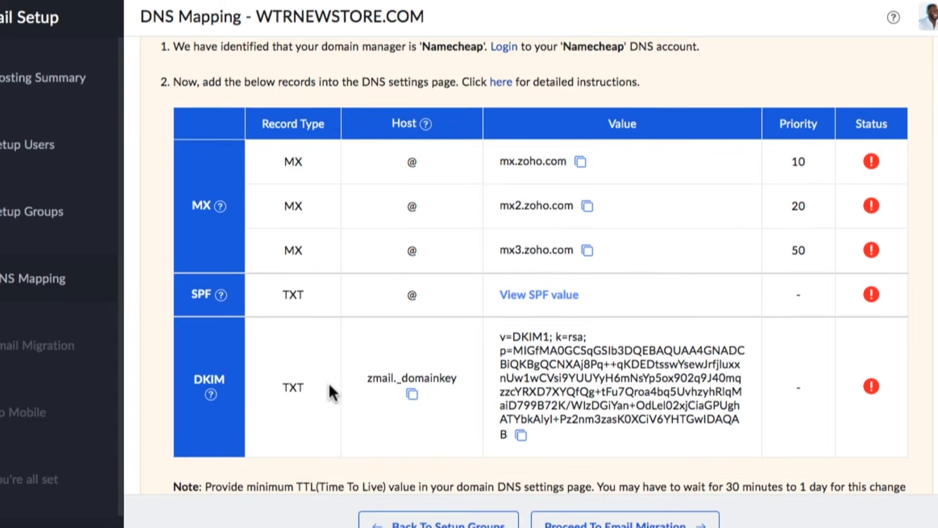
{"action": "scroll", "coordinate": [526, 364], "scroll_direction": "down", "scroll_amount": 4}
{"action": "scroll", "coordinate": [523, 367], "scroll_direction": "down", "scroll_amount": 4}
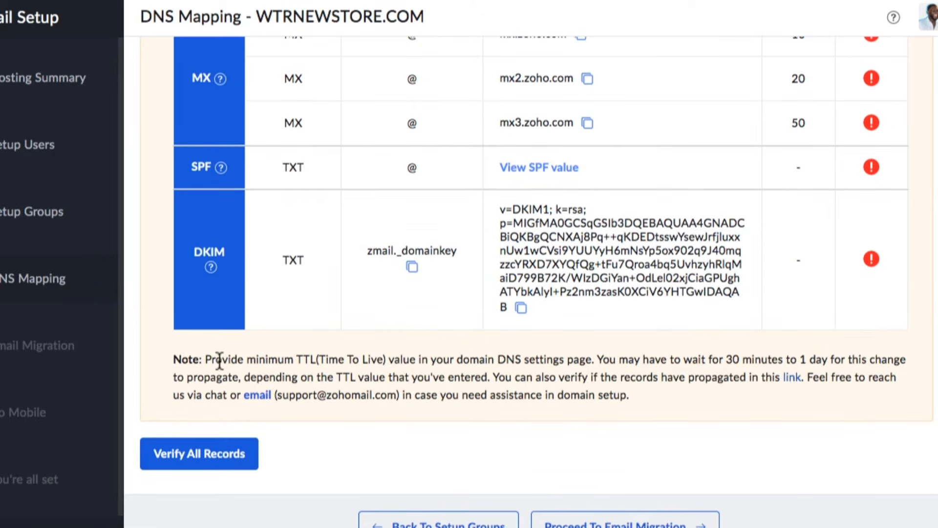
{"action": "left_click_drag", "start_coordinate": [209, 364], "coordinate": [588, 359]}
{"action": "left_click", "coordinate": [447, 409]}
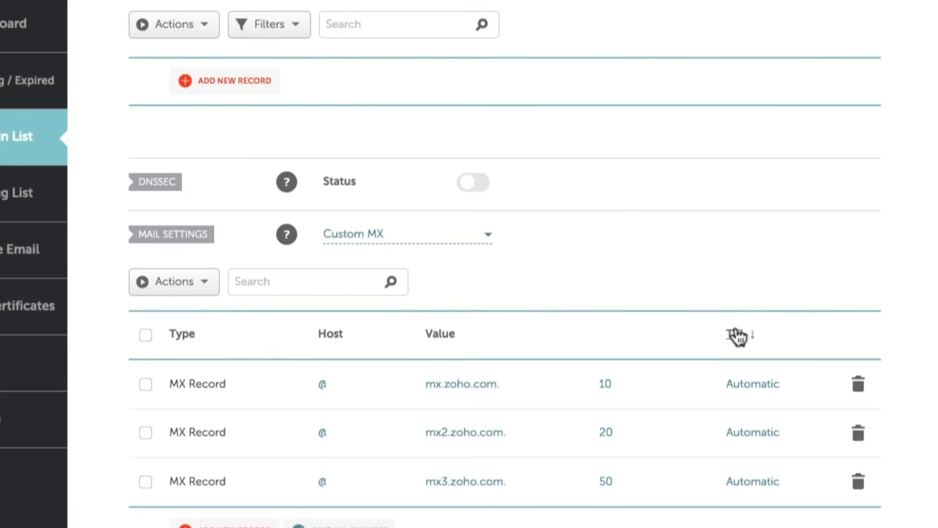
{"action": "scroll", "coordinate": [737, 340], "scroll_direction": "down", "scroll_amount": 1}
{"action": "scroll", "coordinate": [738, 343], "scroll_direction": "up", "scroll_amount": 8}
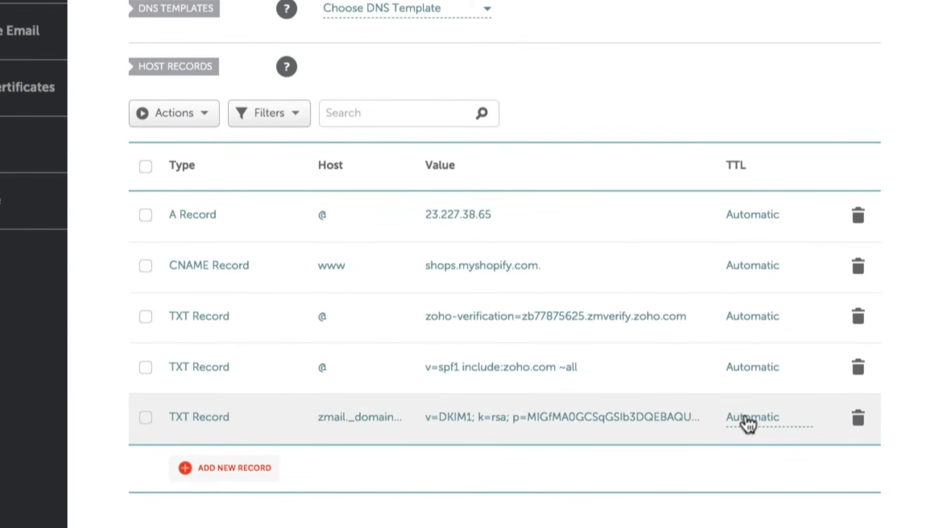
Set the TTL of the DKIM TXT record in Namecheap to 1 min and save the record.
{"action": "left_click", "coordinate": [745, 416]}
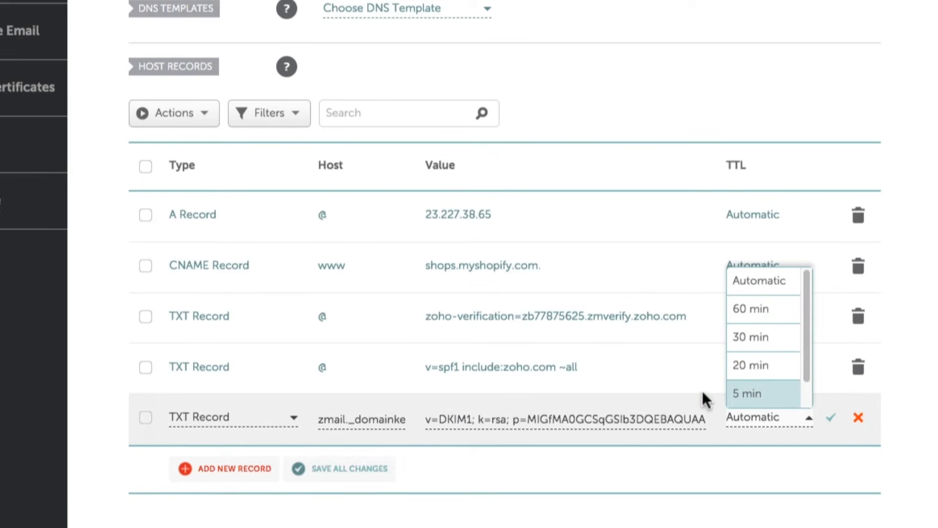
{"action": "scroll", "coordinate": [750, 342], "scroll_direction": "down", "scroll_amount": 3}
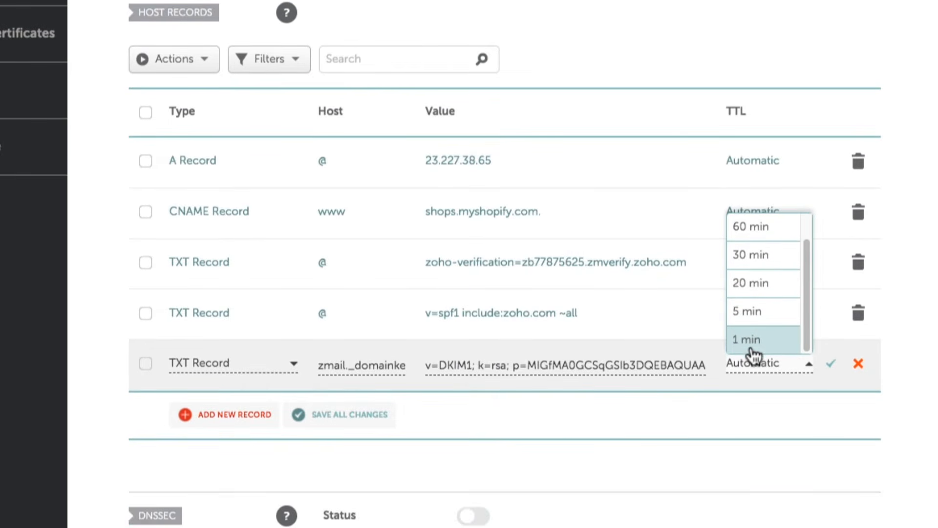
{"action": "left_click", "coordinate": [752, 342]}
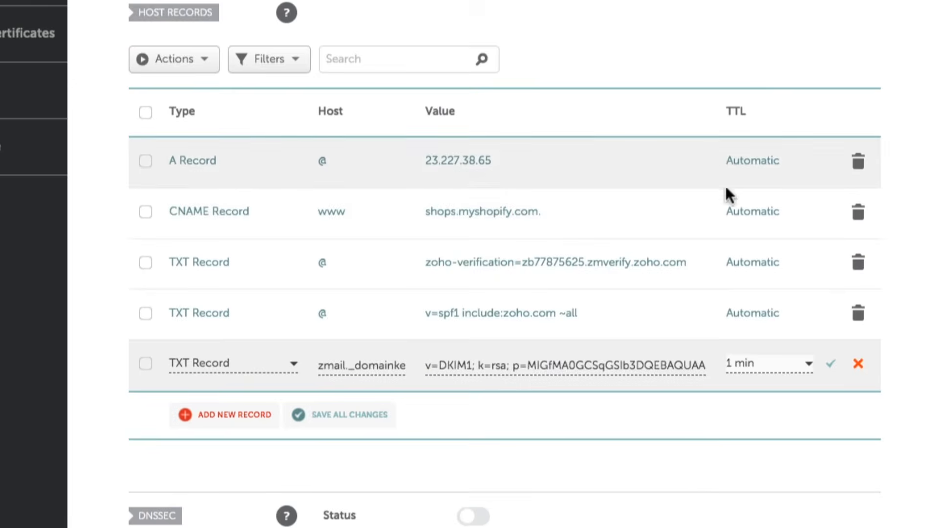
{"action": "left_click", "coordinate": [830, 364]}
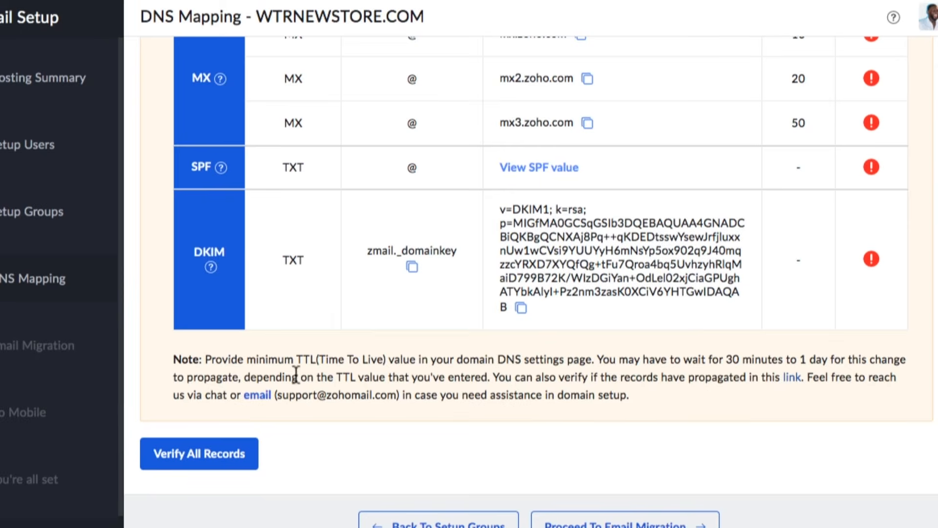
Verify all DNS records on Zoho's DNS Mapping page and proceed to Email Migration.
{"action": "scroll", "coordinate": [278, 420], "scroll_direction": "up", "scroll_amount": 1}
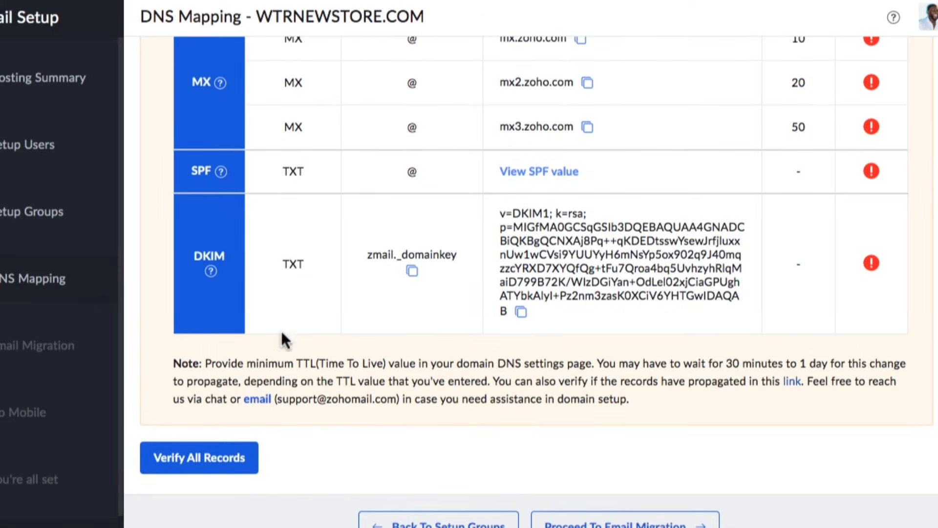
{"action": "left_click", "coordinate": [240, 458]}
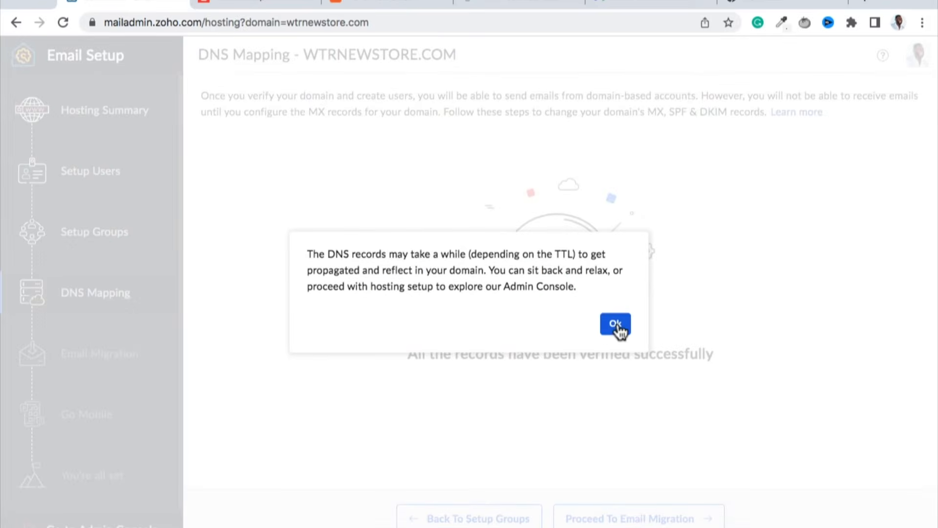
{"action": "left_click", "coordinate": [616, 324]}
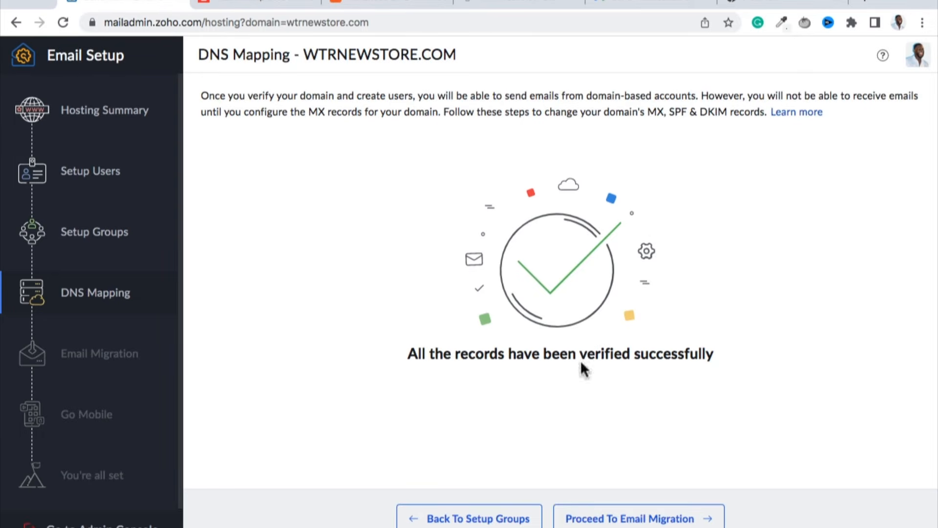
{"action": "left_click", "coordinate": [627, 521]}
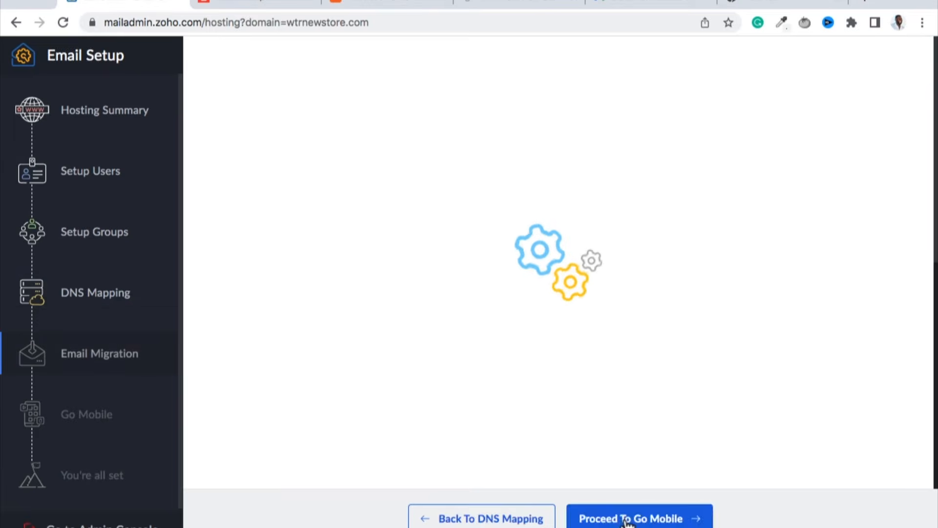
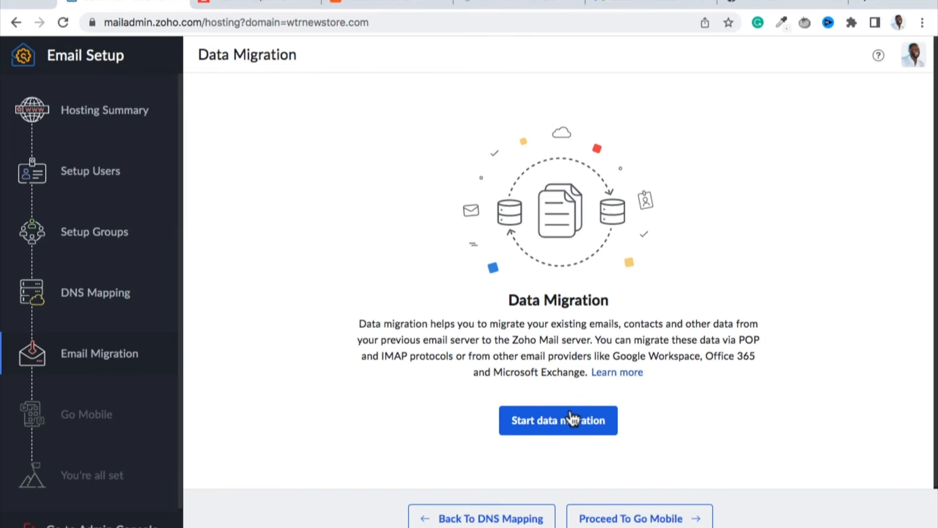
Skip data migration, proceed to the Go Mobile stage and open the Zoho mobile apps download page.
{"action": "scroll", "coordinate": [572, 419], "scroll_direction": "down", "scroll_amount": 1}
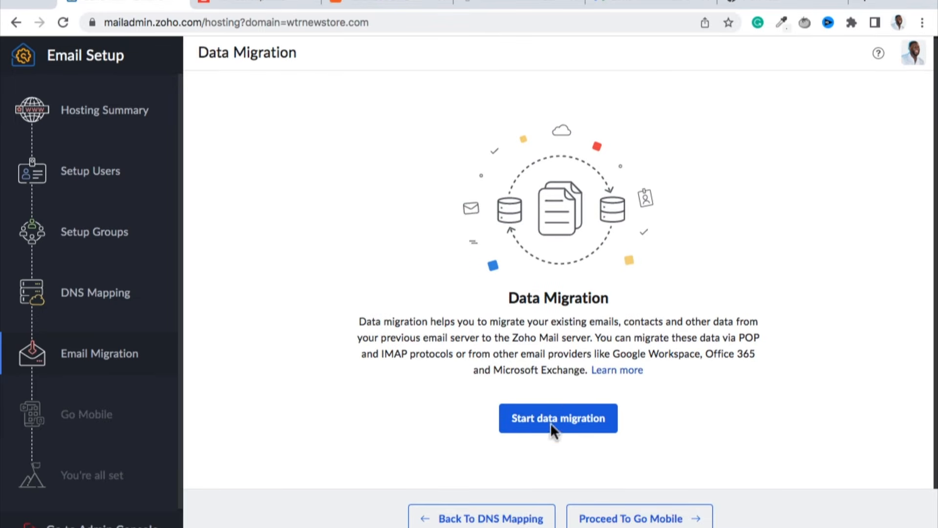
{"action": "left_click", "coordinate": [600, 517]}
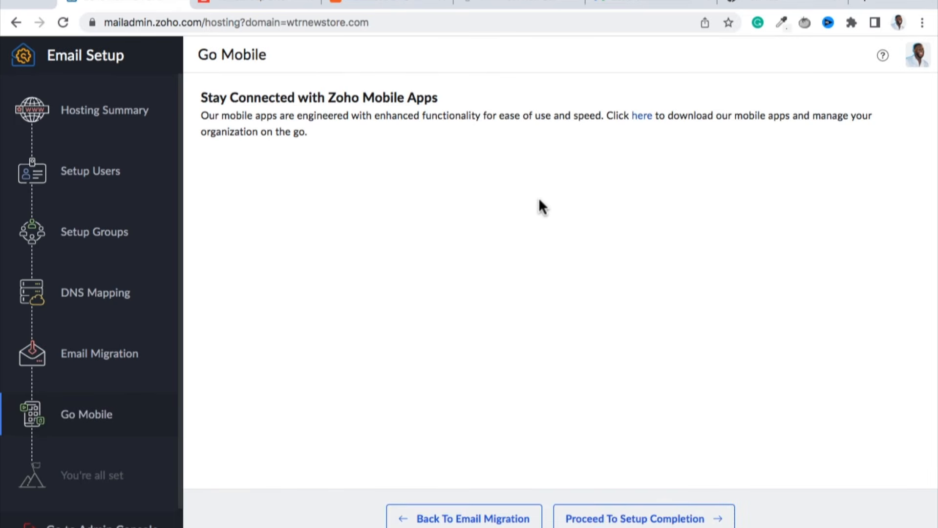
{"action": "left_click", "coordinate": [643, 119]}
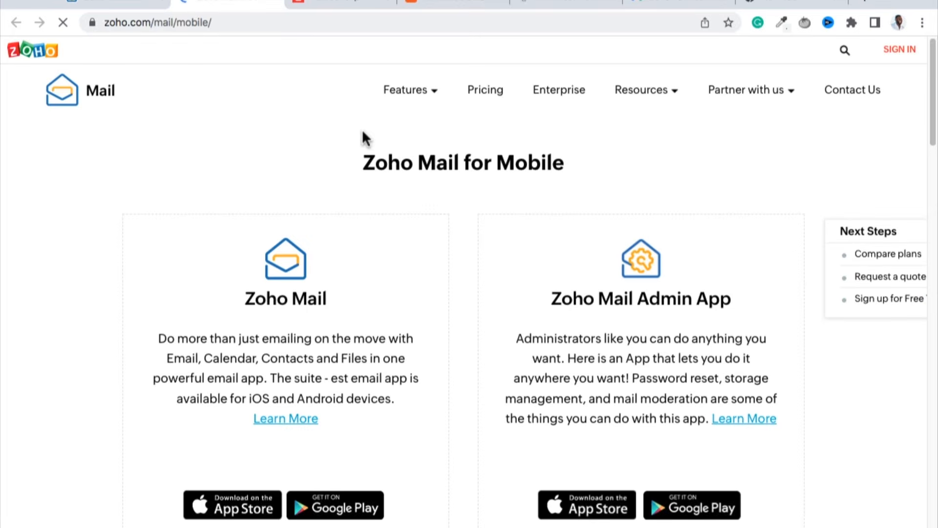
Examine the Zoho Mail and Zoho Mail Admin App download options on the Zoho Mail for Mobile page.
{"action": "scroll", "coordinate": [363, 130], "scroll_direction": "down", "scroll_amount": 2}
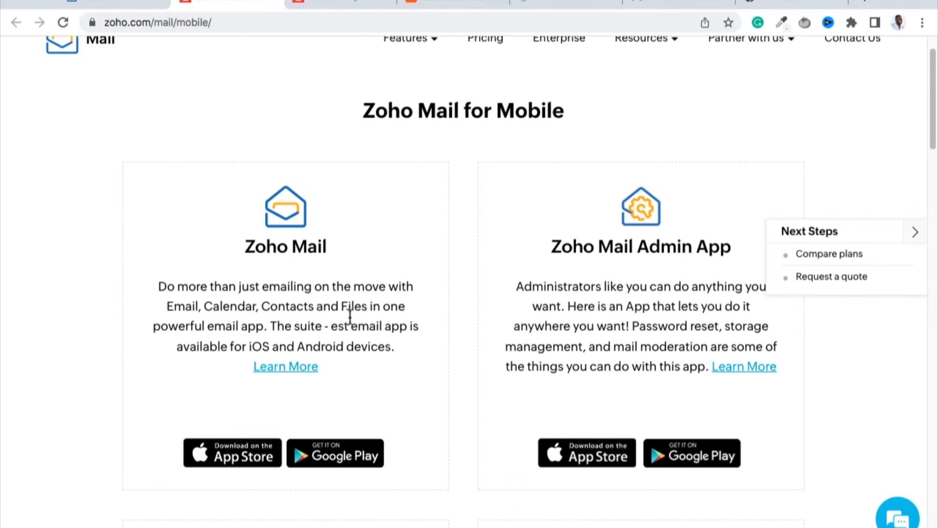
{"action": "scroll", "coordinate": [326, 338], "scroll_direction": "down", "scroll_amount": 3}
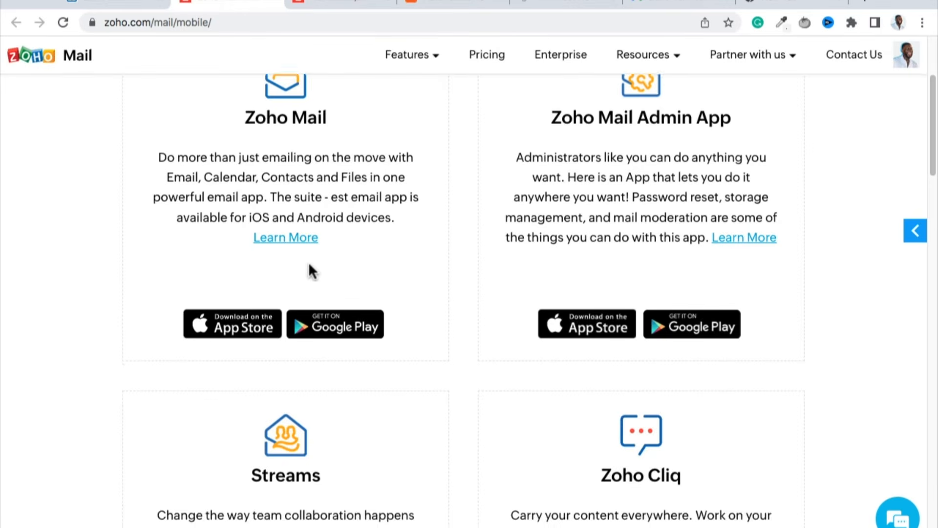
{"action": "scroll", "coordinate": [309, 268], "scroll_direction": "up", "scroll_amount": 3}
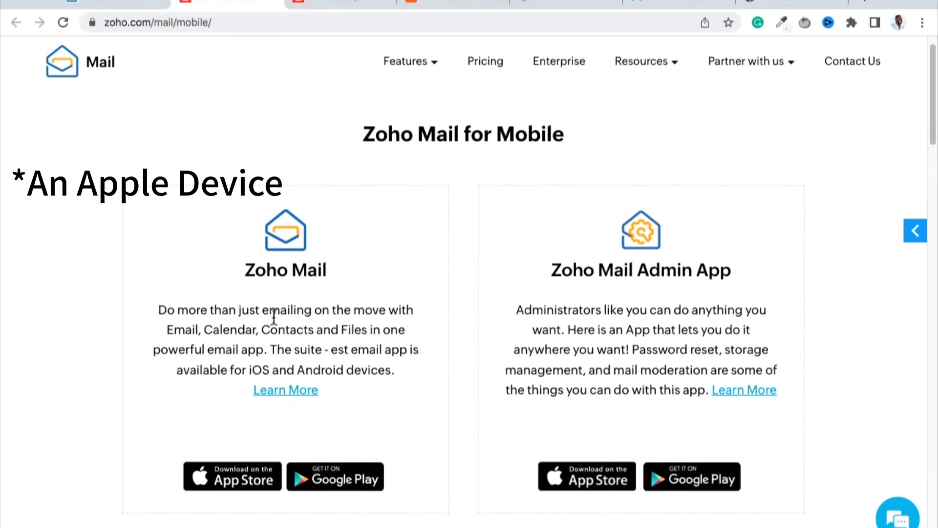
{"action": "left_click_drag", "start_coordinate": [246, 269], "coordinate": [232, 284]}
{"action": "left_click", "coordinate": [347, 274]}
{"action": "double_click", "coordinate": [347, 274]}
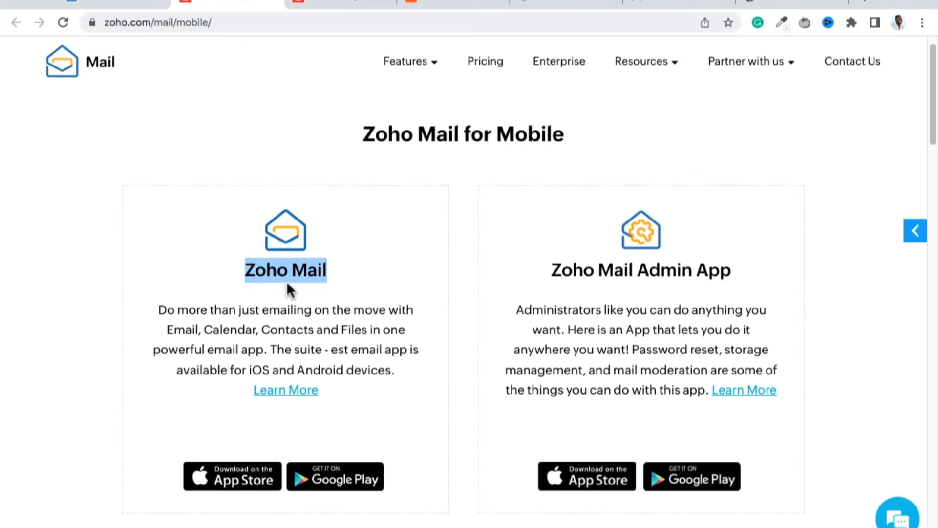
{"action": "left_click_drag", "start_coordinate": [552, 270], "coordinate": [732, 268]}
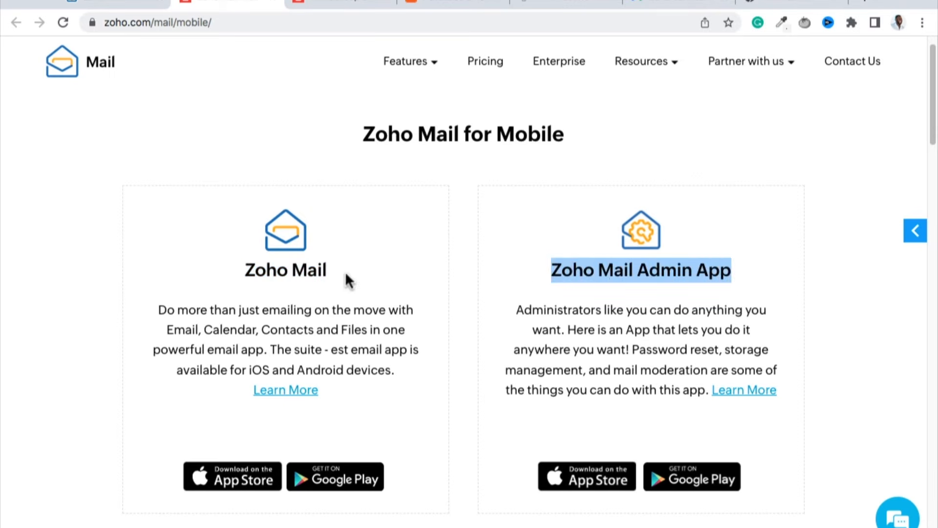
{"action": "left_click_drag", "start_coordinate": [348, 278], "coordinate": [247, 287]}
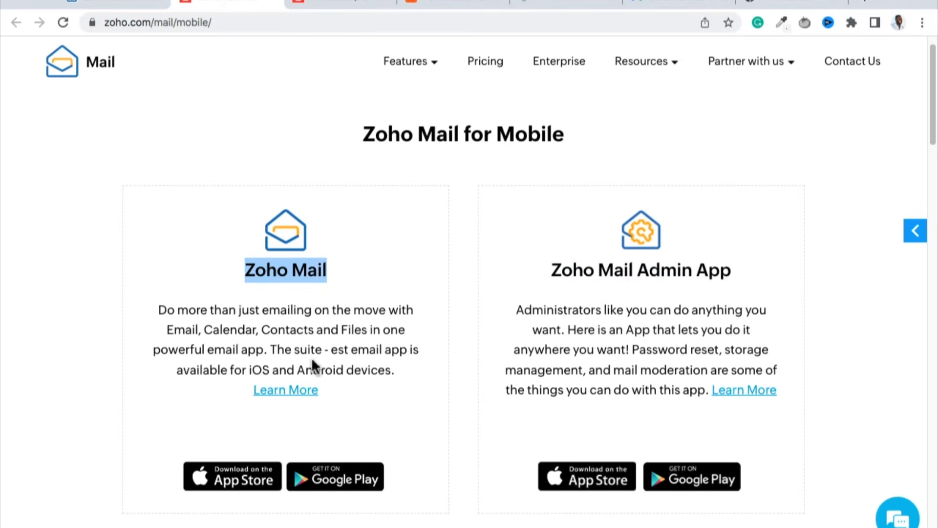
Return to Email Setup, proceed to setup completion and go to the Admin Console, skipping its tour.
{"action": "left_click", "coordinate": [99, 5]}
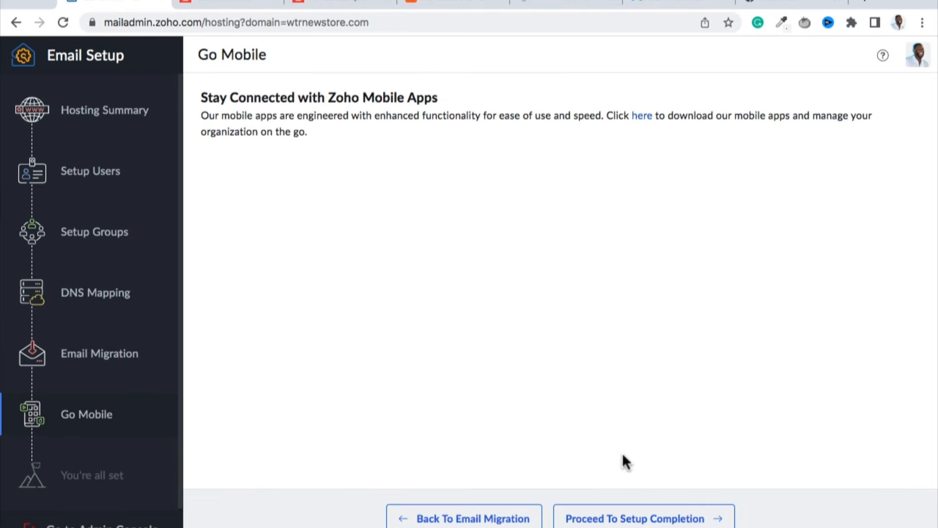
{"action": "left_click", "coordinate": [595, 519]}
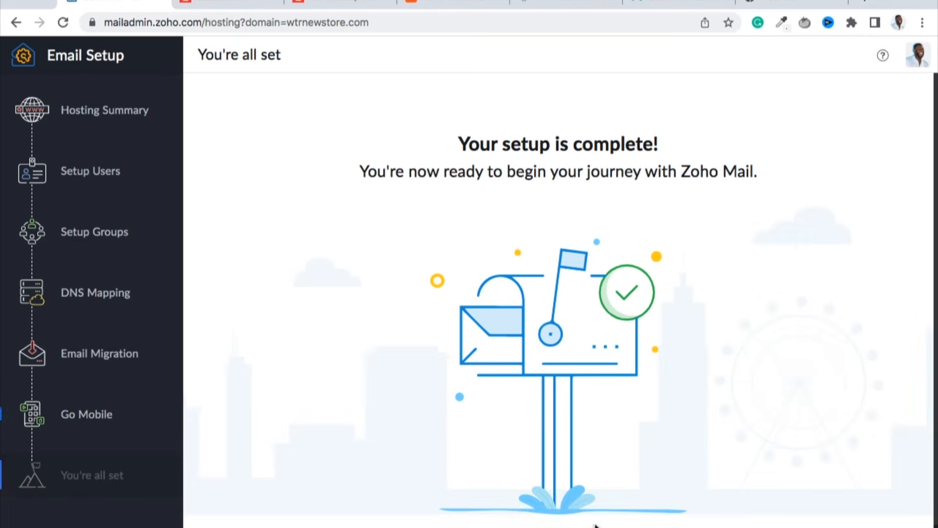
{"action": "scroll", "coordinate": [641, 305], "scroll_direction": "down", "scroll_amount": 1}
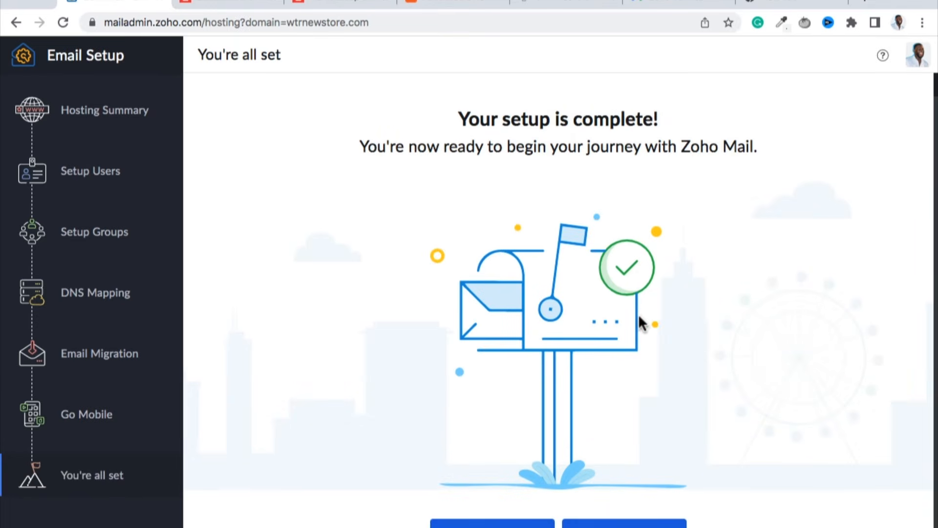
{"action": "left_click", "coordinate": [608, 519]}
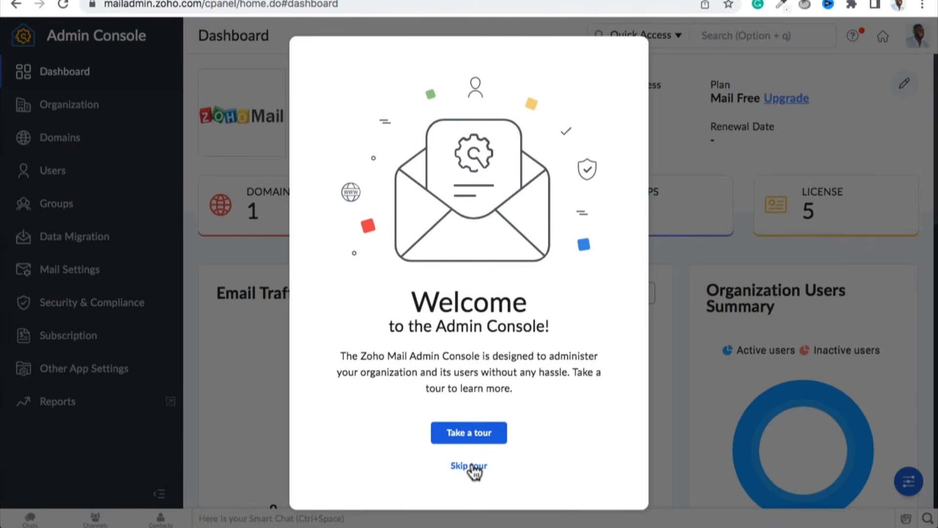
{"action": "left_click", "coordinate": [472, 466]}
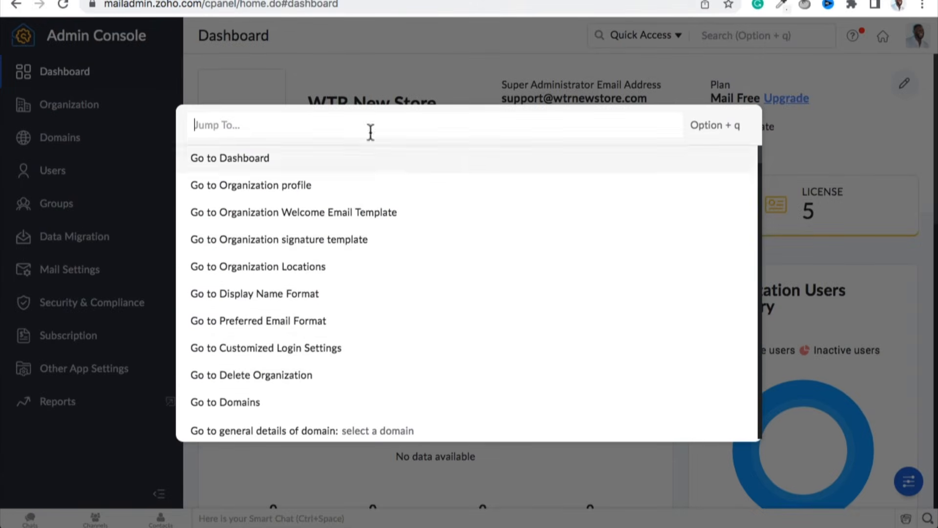
{"action": "left_click", "coordinate": [385, 57]}
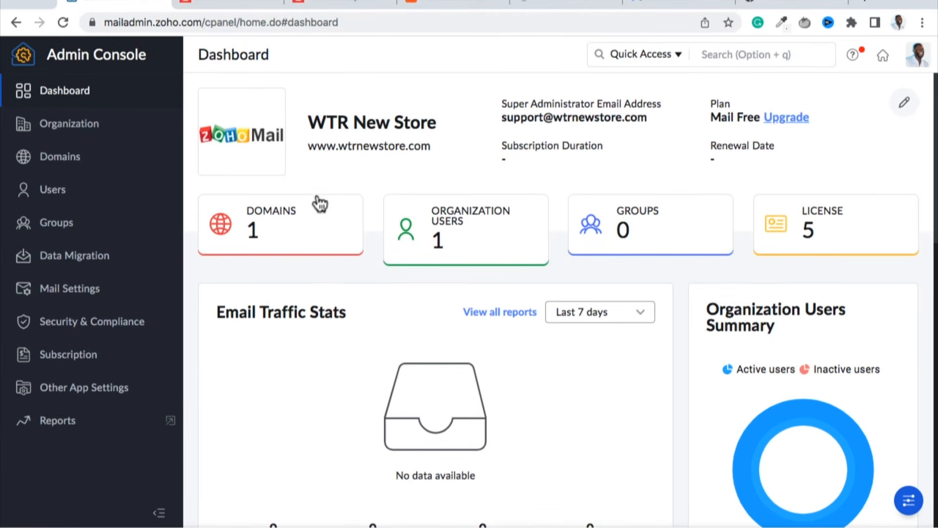
Examine the organization's domain on the Admin Console dashboard and view its Users and Domains lists.
{"action": "left_click_drag", "start_coordinate": [338, 146], "coordinate": [425, 153]}
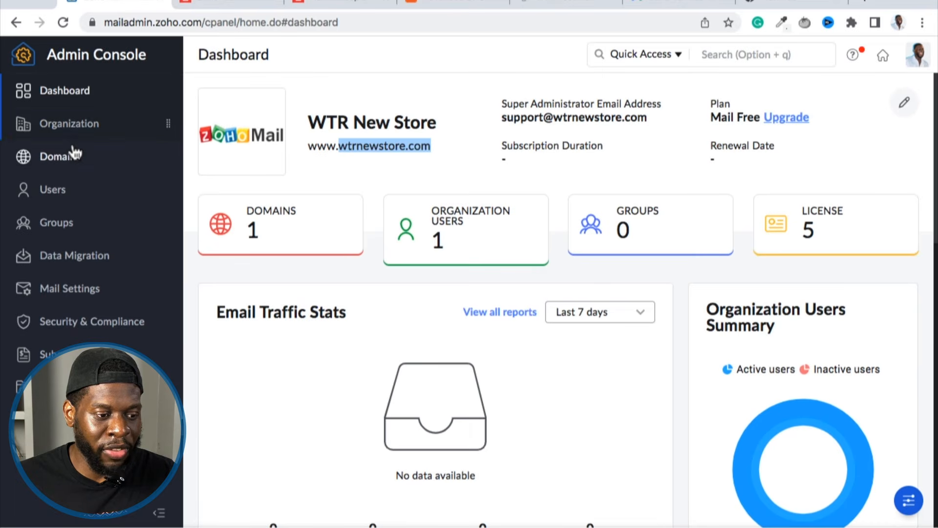
{"action": "left_click", "coordinate": [65, 190]}
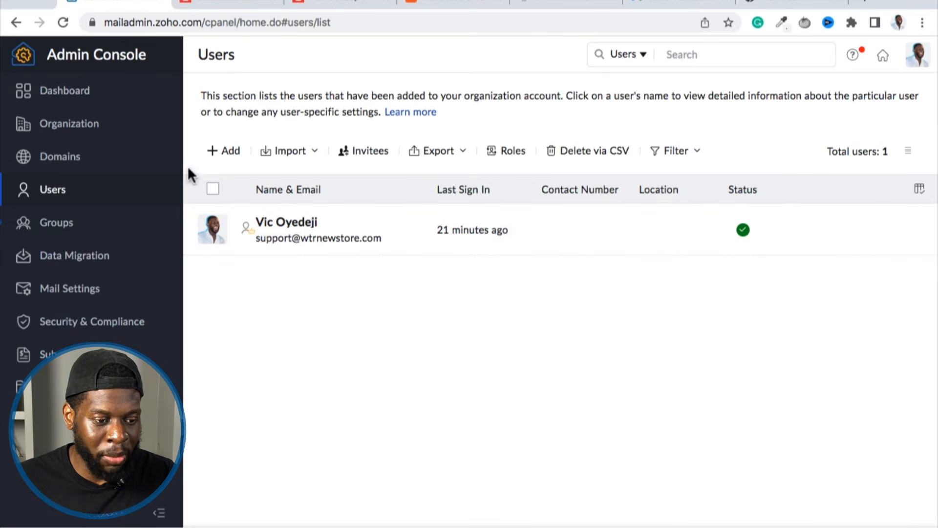
{"action": "left_click", "coordinate": [90, 159]}
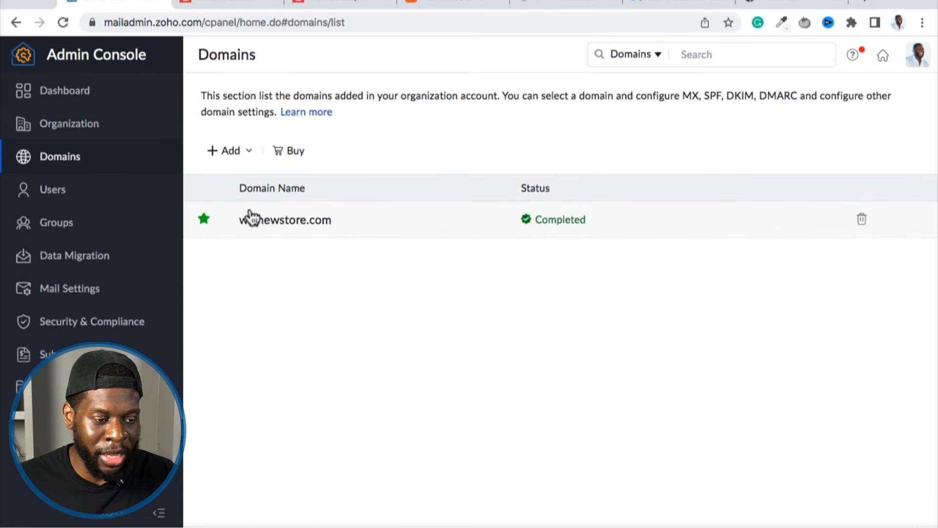
Examine the email configuration of wtrnewstore.com, checking its MX records, DKIM record status and DMARC settings.
{"action": "left_click", "coordinate": [364, 228]}
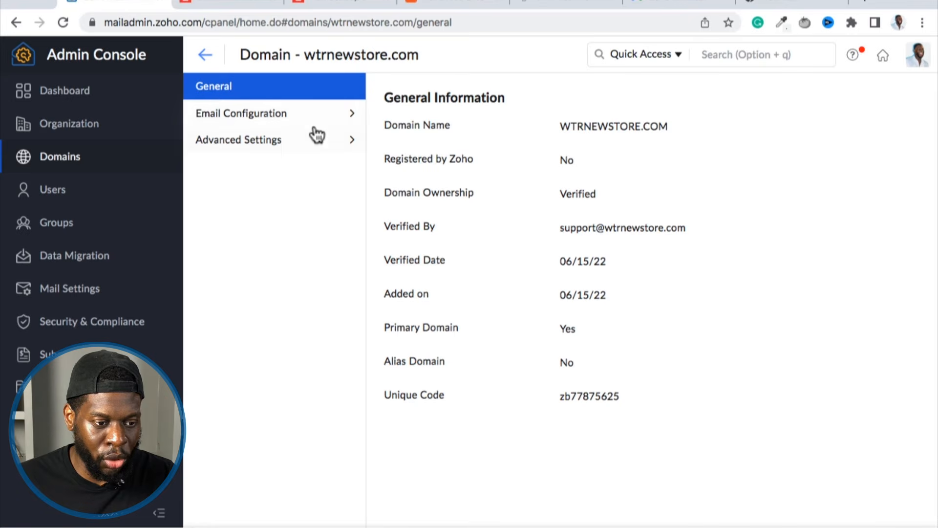
{"action": "left_click", "coordinate": [230, 117]}
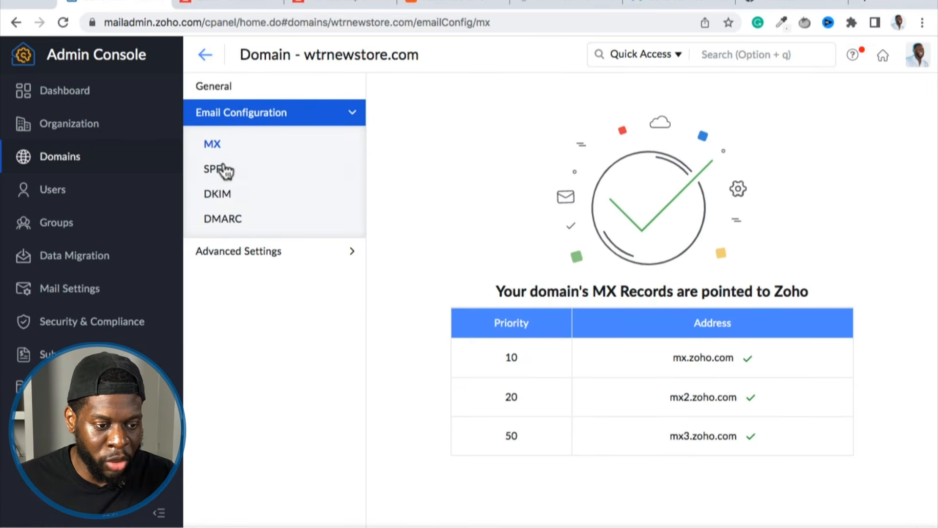
{"action": "left_click", "coordinate": [160, 121]}
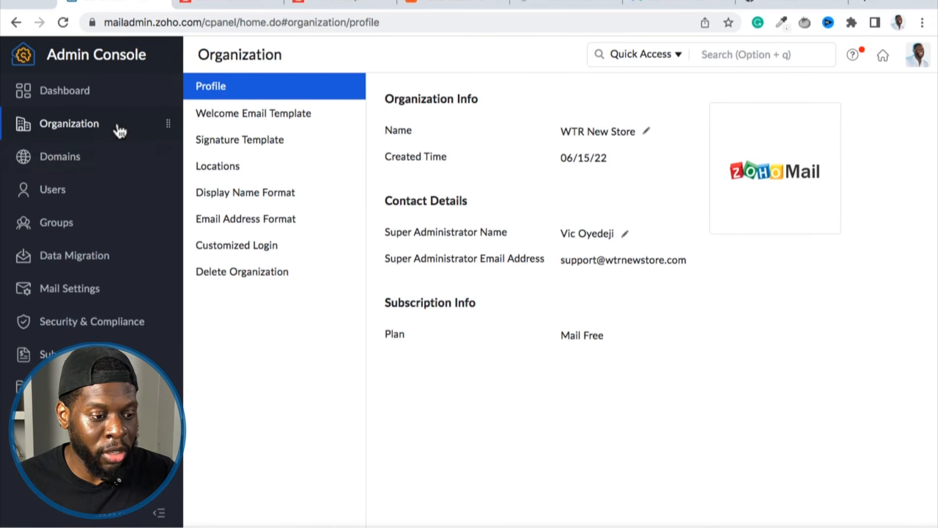
{"action": "left_click", "coordinate": [109, 152]}
{"action": "left_click", "coordinate": [277, 117]}
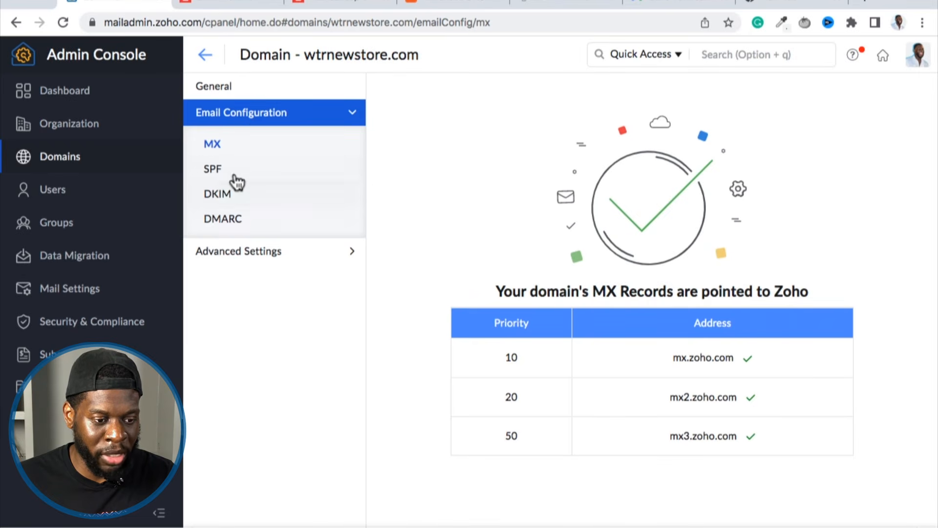
{"action": "left_click", "coordinate": [241, 198]}
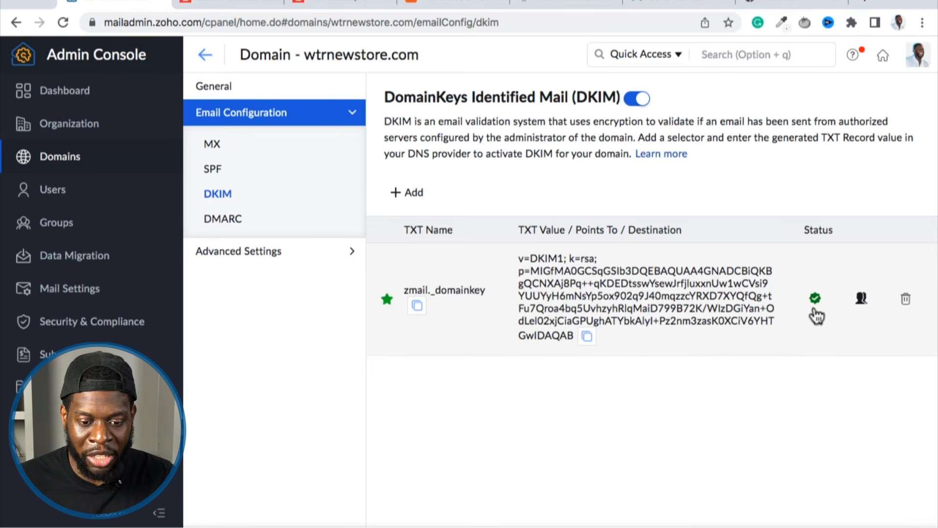
{"action": "mouse_move", "coordinate": [818, 311]}
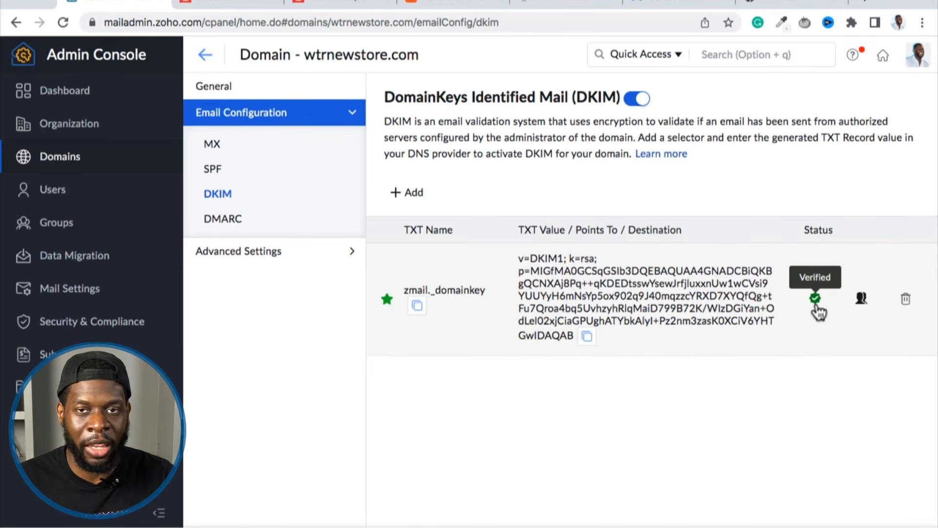
{"action": "left_click", "coordinate": [221, 218]}
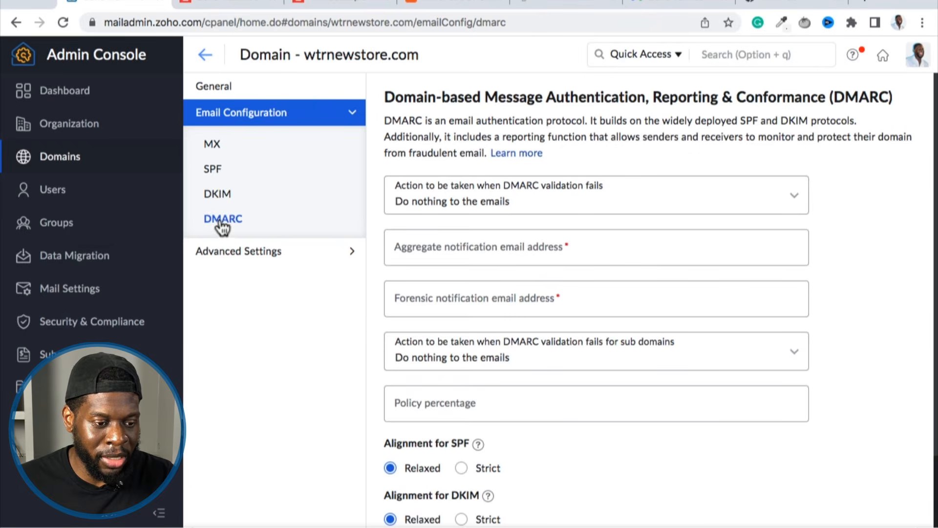
{"action": "left_click", "coordinate": [228, 196]}
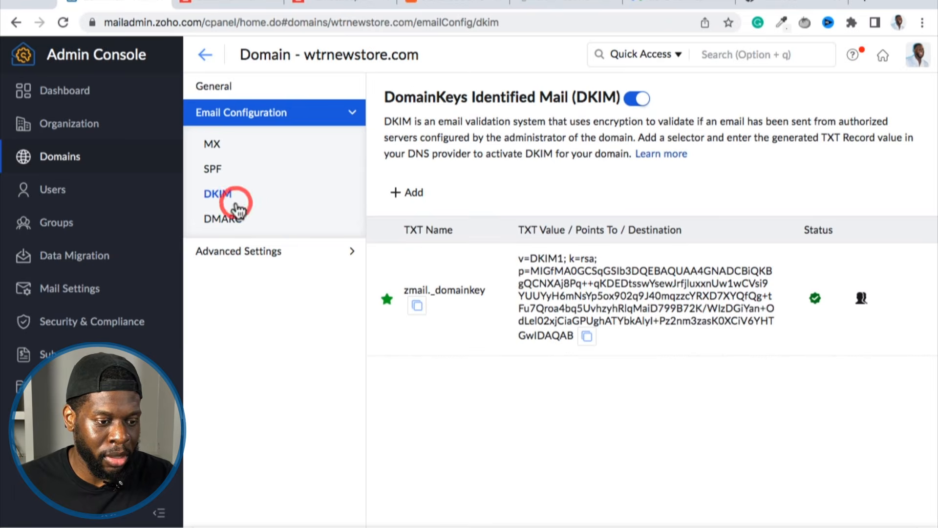
Leave the domain's details, check the Users list and return to the Admin Console dashboard.
{"action": "left_click", "coordinate": [205, 55]}
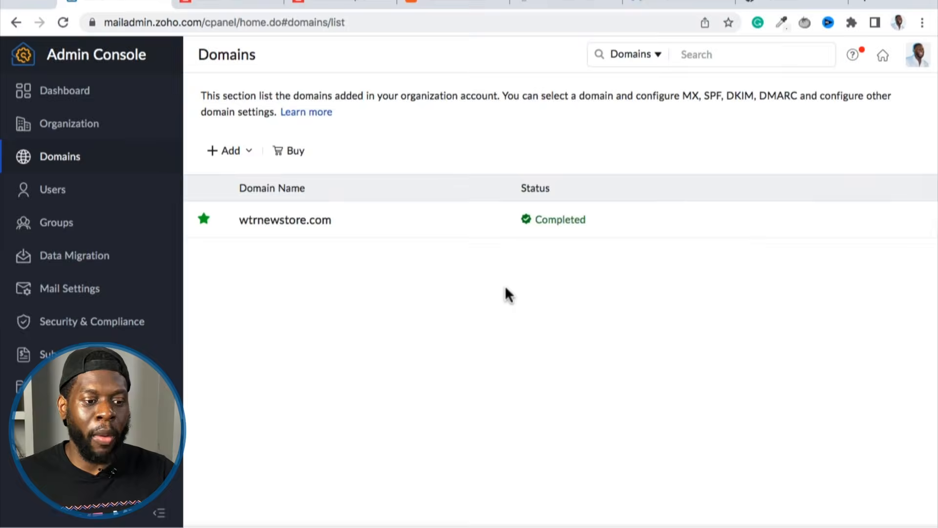
{"action": "left_click", "coordinate": [154, 191]}
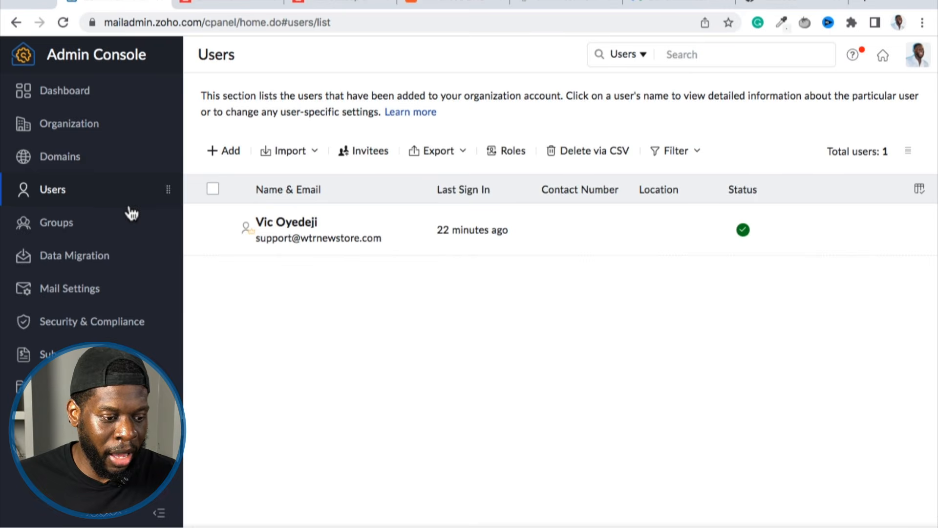
{"action": "left_click", "coordinate": [83, 97]}
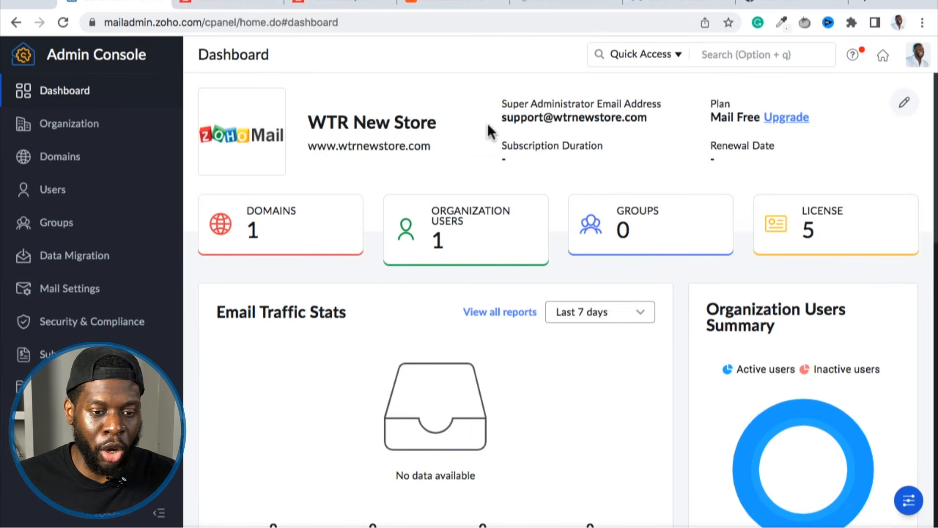
Open mail.zoho.com in a new browser tab, skip the welcome introduction and dismiss the Calendar widget promotion.
{"action": "key", "text": "super+t"}
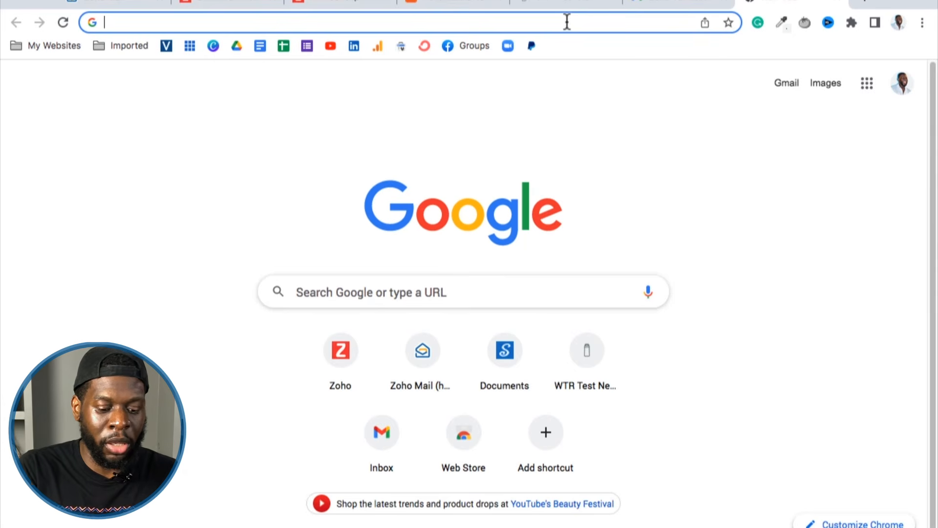
{"action": "type", "text": "mai."}
{"action": "key", "text": "BackSpace"}
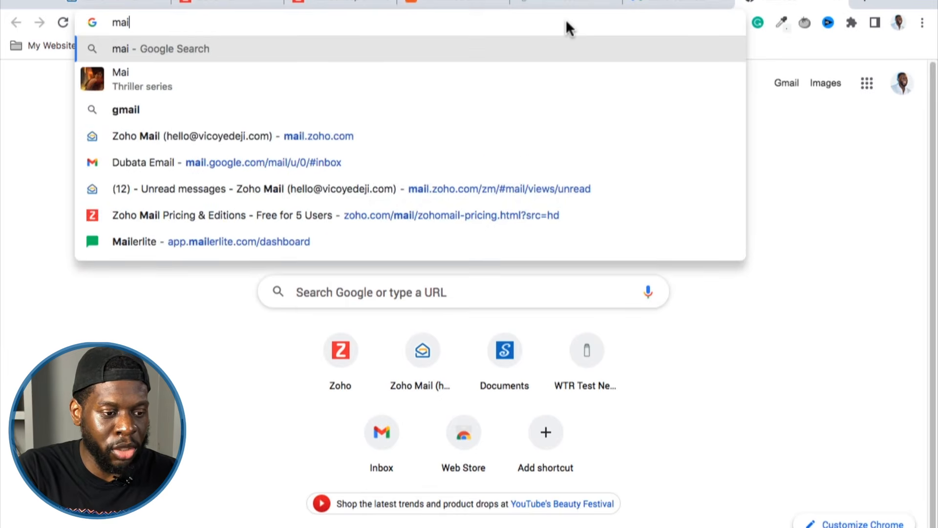
{"action": "type", "text": "l.zoho"}
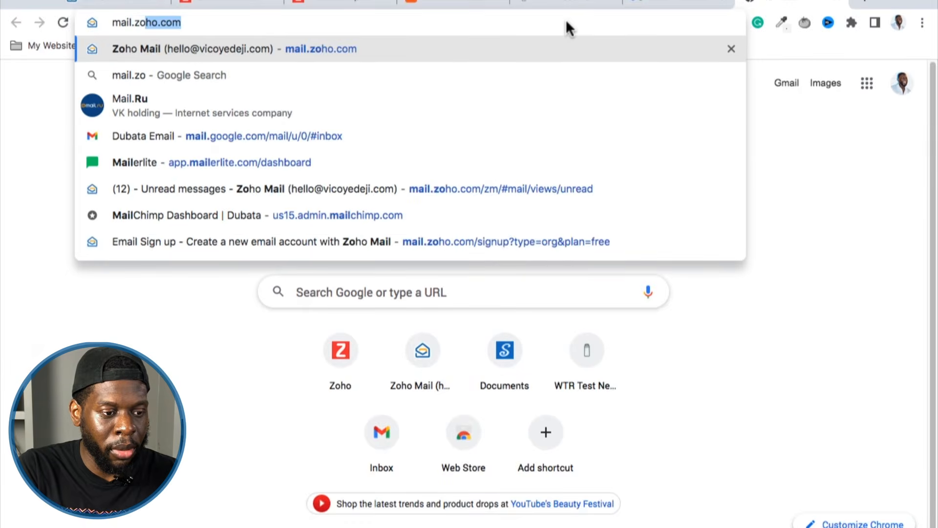
{"action": "type", "text": ".com/"}
{"action": "key", "text": "Return"}
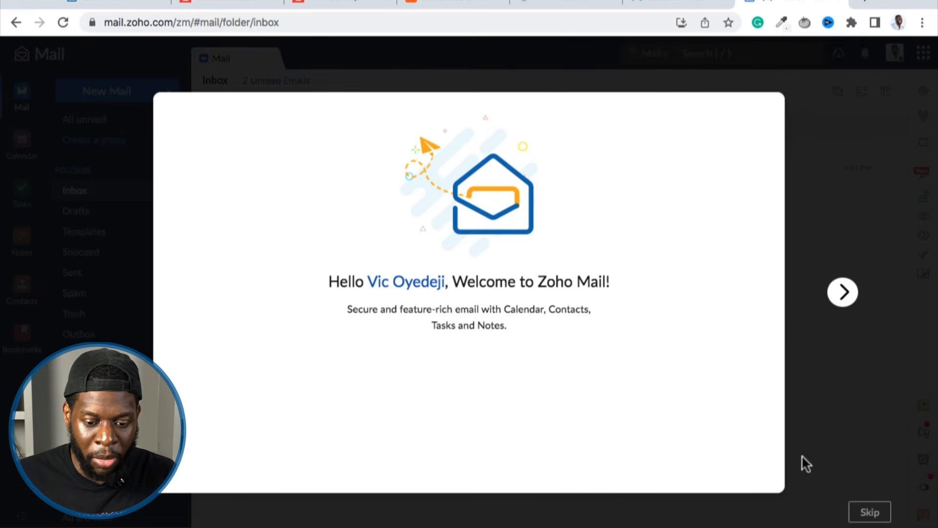
{"action": "left_click", "coordinate": [869, 518]}
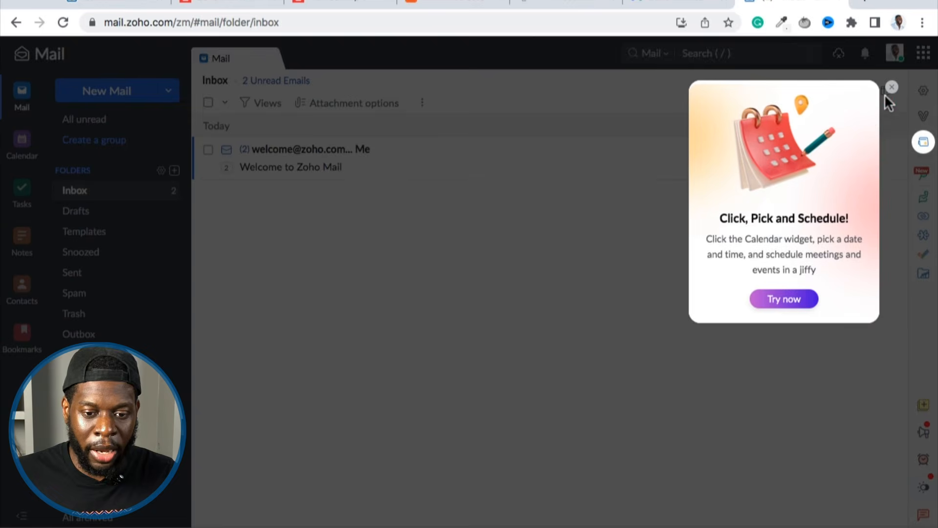
{"action": "left_click", "coordinate": [890, 93]}
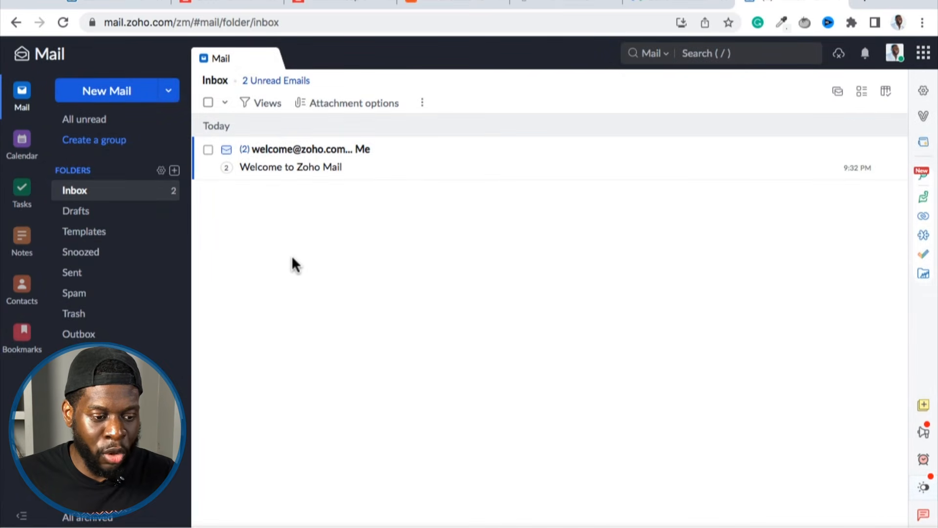
Bookmark the inbox page under the name "Zoho Mail" in the Bookmarks Bar folder.
{"action": "scroll", "coordinate": [149, 348], "scroll_direction": "up", "scroll_amount": 2}
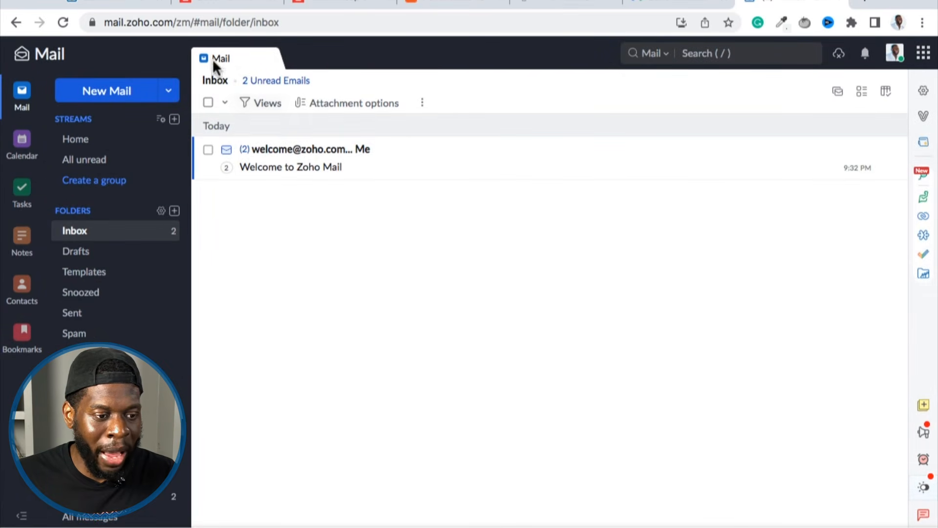
{"action": "left_click", "coordinate": [735, 28]}
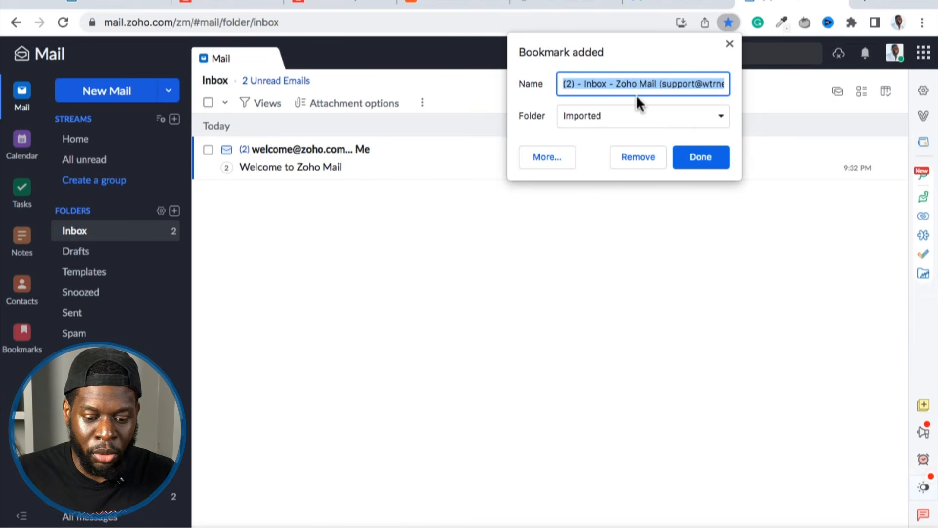
{"action": "key", "text": "BackSpace"}
{"action": "type", "text": "Zh"}
{"action": "key", "text": "BackSpace"}
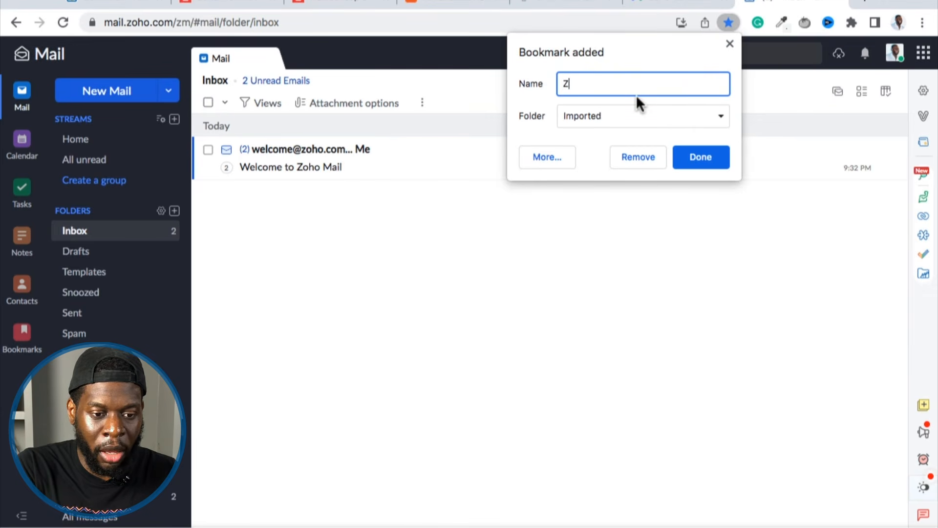
{"action": "type", "text": "oho Mail"}
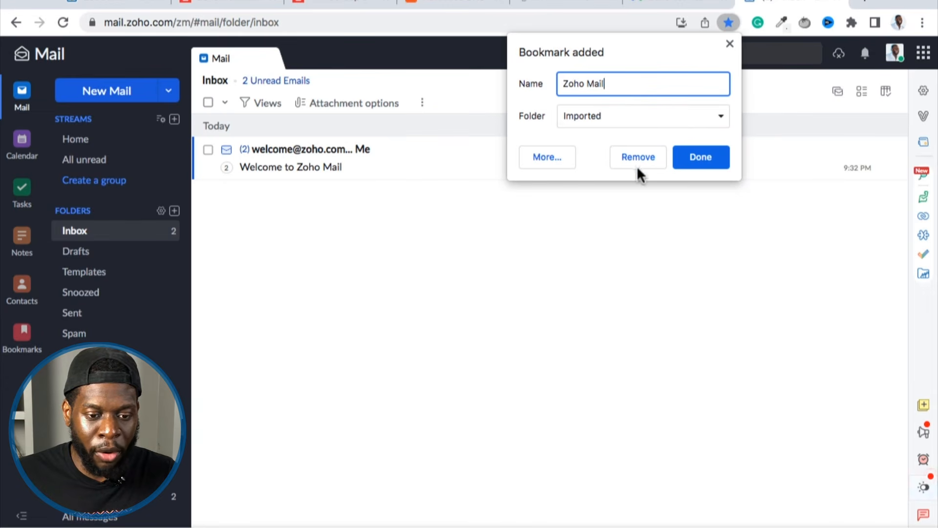
{"action": "left_click", "coordinate": [648, 117]}
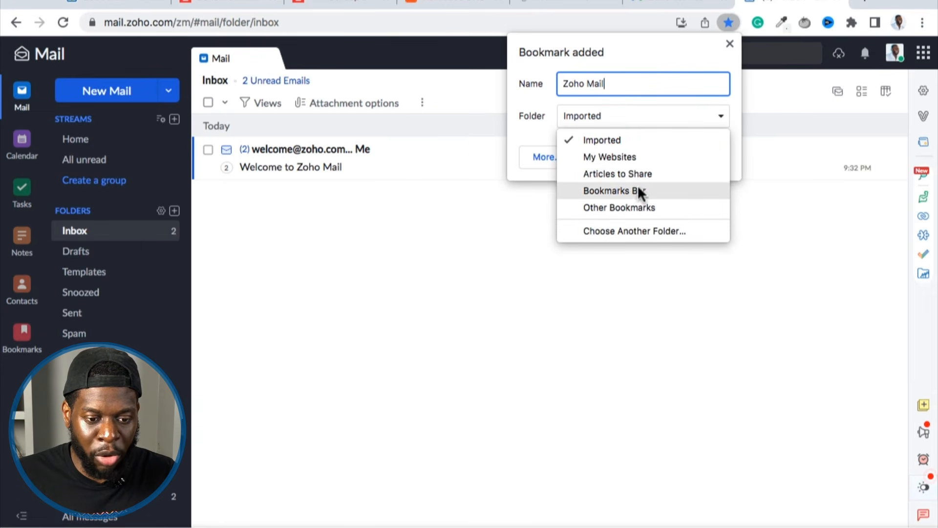
{"action": "left_click", "coordinate": [565, 86]}
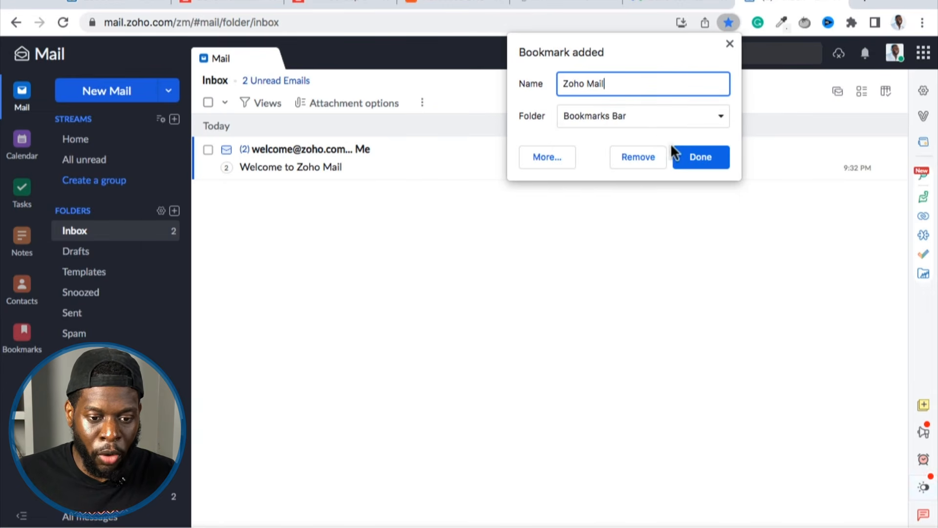
{"action": "left_click", "coordinate": [684, 155]}
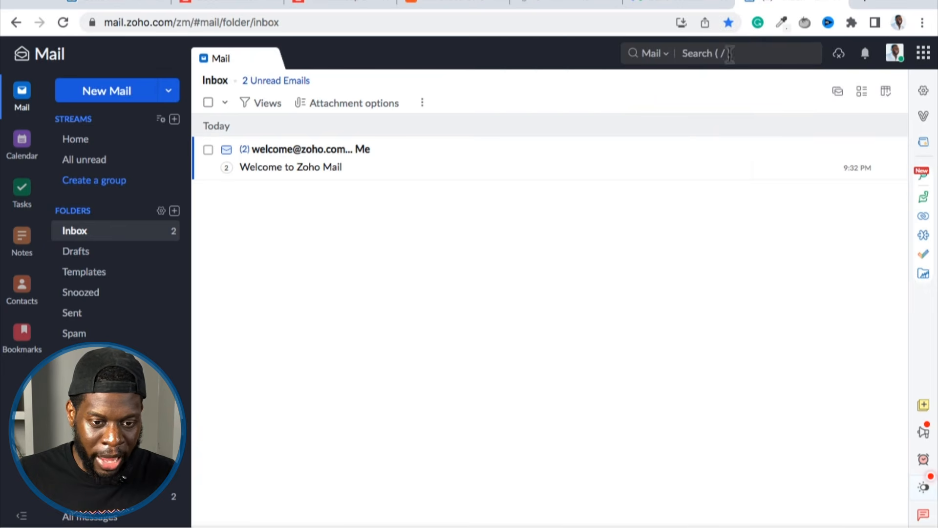
Check the browser's view options and remove the Zoho Mail bookmark from the inbox page.
{"action": "left_click", "coordinate": [264, 0]}
{"action": "mouse_move", "coordinate": [161, 0]}
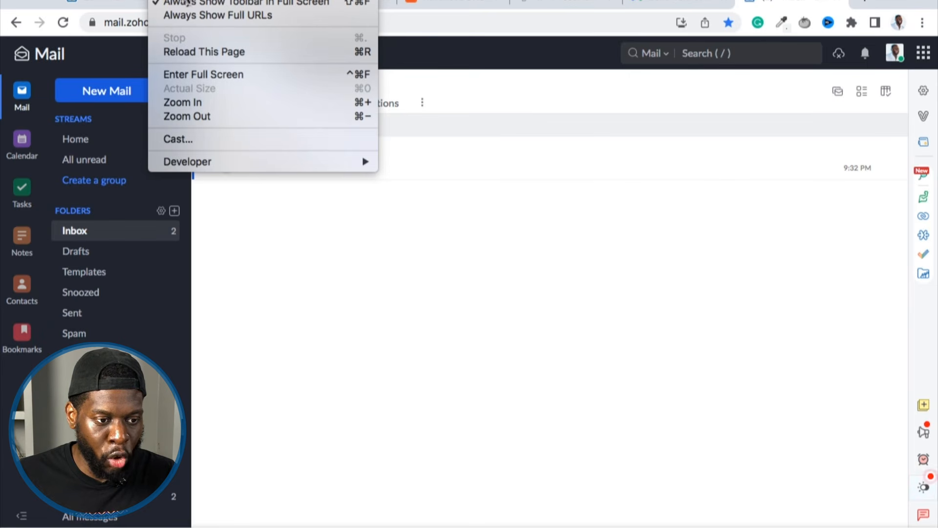
{"action": "left_click", "coordinate": [587, 294]}
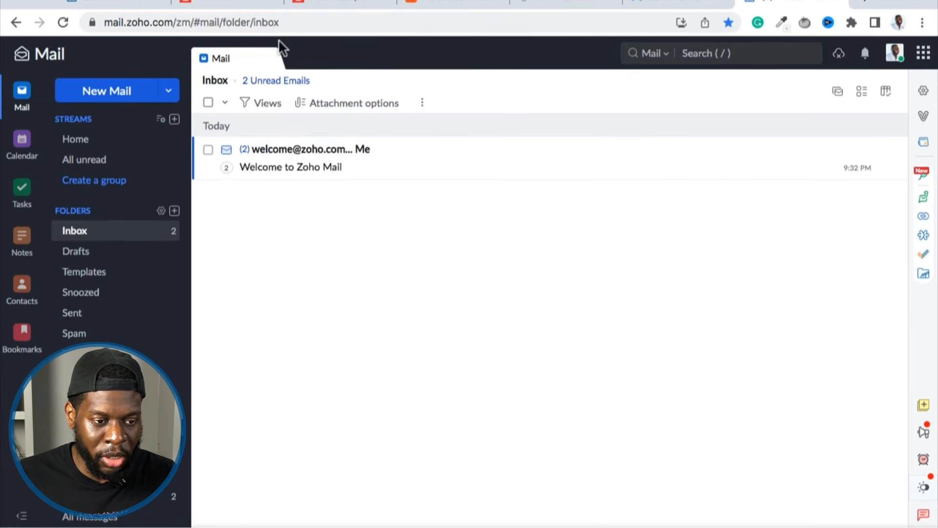
{"action": "left_click", "coordinate": [727, 23]}
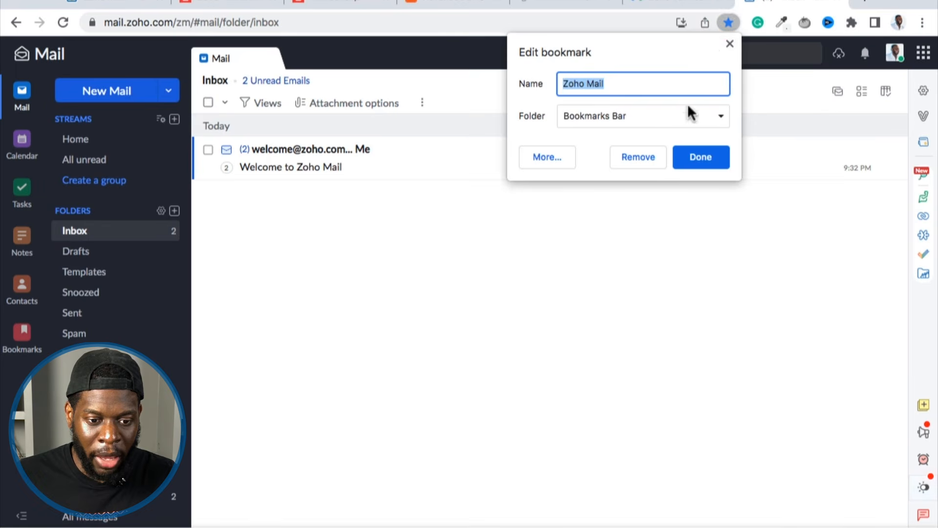
{"action": "left_click", "coordinate": [638, 157]}
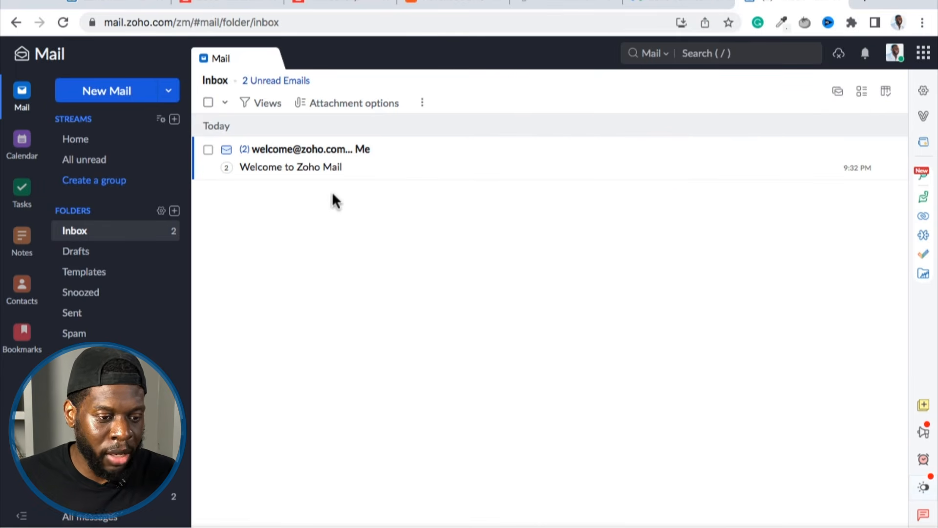
Look through the mailbox folders and read the "Welcome to Zoho Mail" conversation in the Inbox.
{"action": "scroll", "coordinate": [104, 377], "scroll_direction": "down", "scroll_amount": 2}
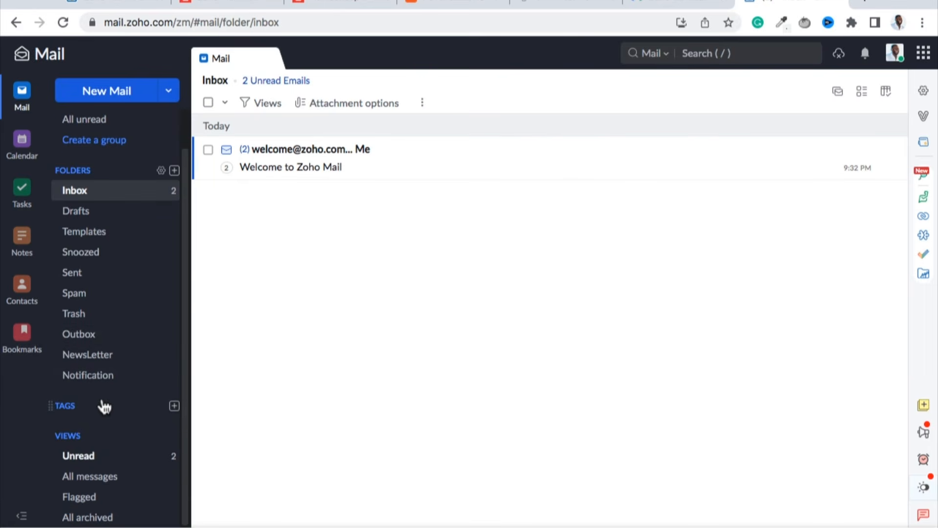
{"action": "scroll", "coordinate": [109, 236], "scroll_direction": "up", "scroll_amount": 2}
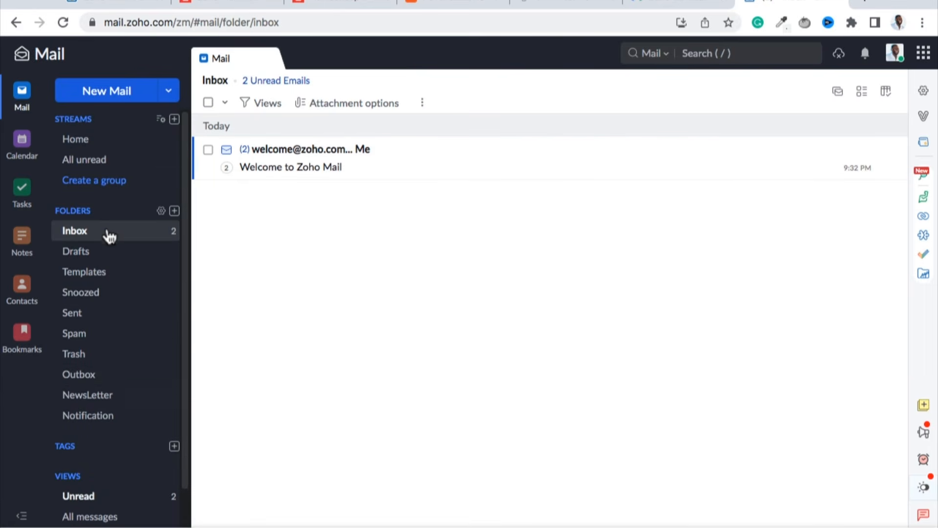
{"action": "left_click", "coordinate": [322, 155]}
{"action": "scroll", "coordinate": [618, 255], "scroll_direction": "down", "scroll_amount": 15}
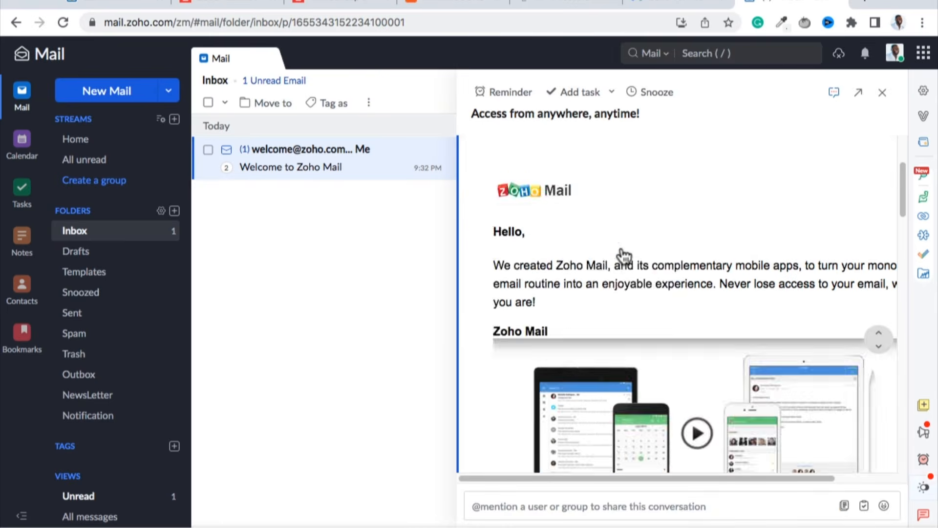
{"action": "scroll", "coordinate": [617, 337], "scroll_direction": "up", "scroll_amount": 15}
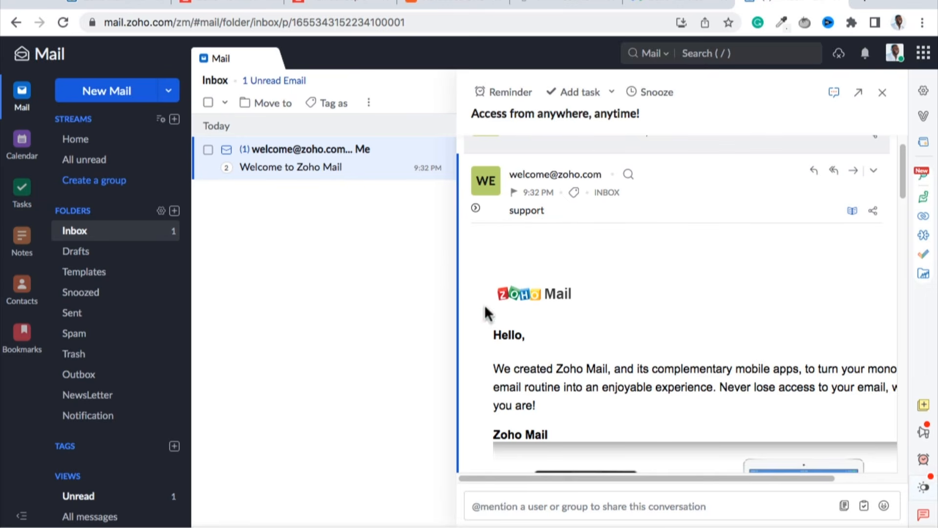
View the signed-in account's email address, open the Admin Console from the account details and return to the mailbox.
{"action": "left_click", "coordinate": [894, 58]}
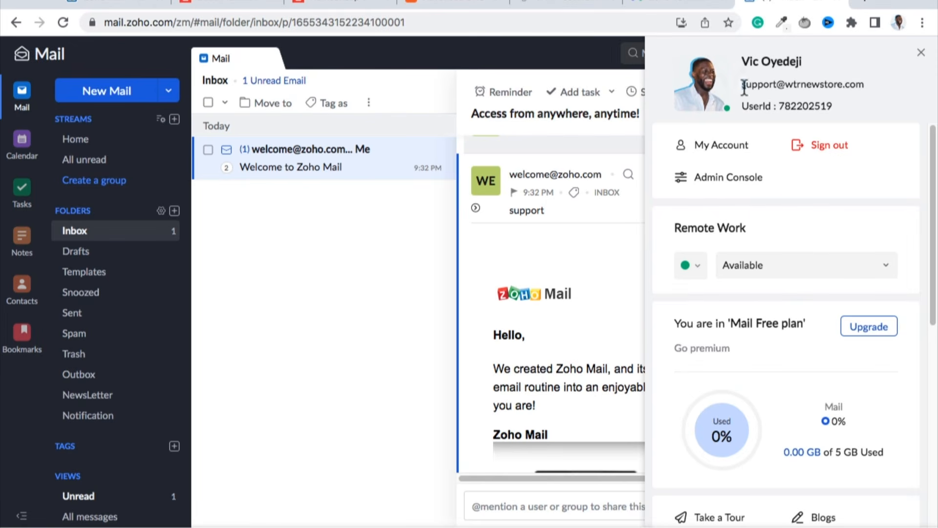
{"action": "left_click_drag", "start_coordinate": [742, 88], "coordinate": [855, 87]}
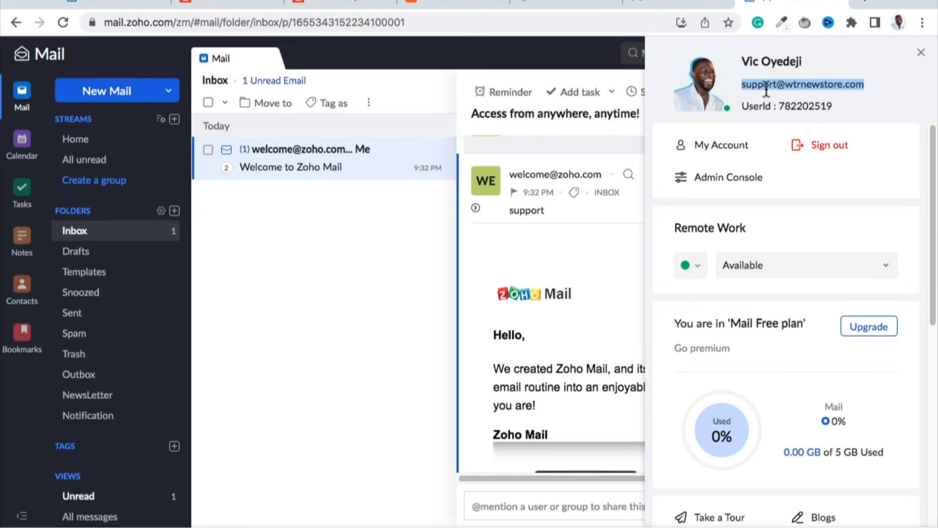
{"action": "left_click", "coordinate": [715, 179]}
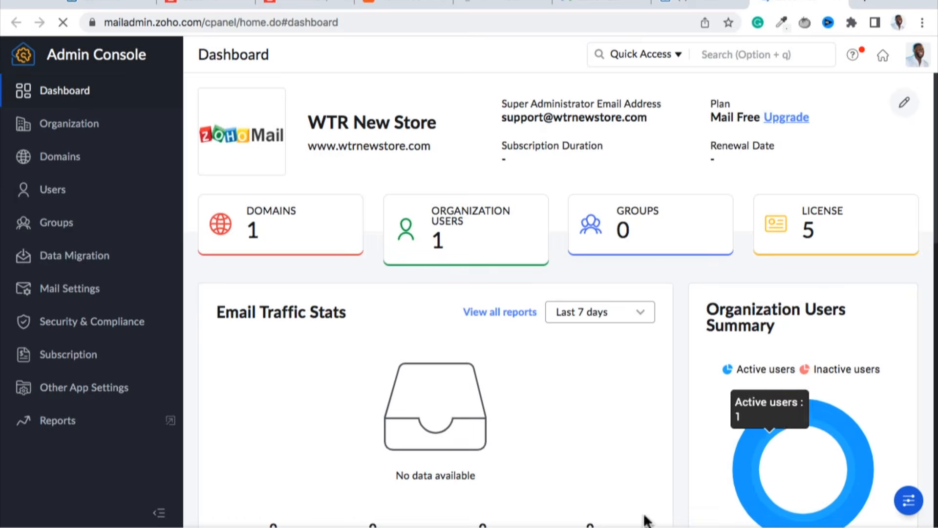
{"action": "left_click", "coordinate": [684, 4]}
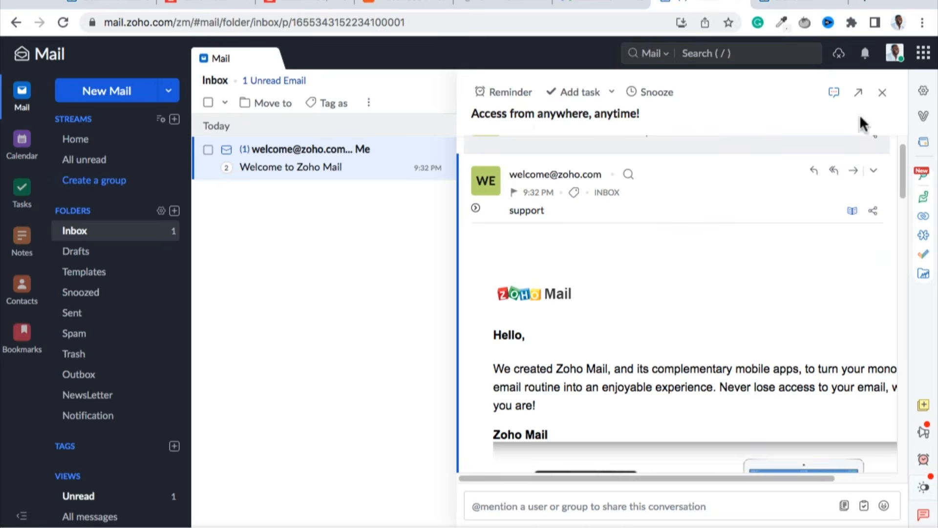
View the options for changing the profile picture in Zoho Accounts and return to the mailbox.
{"action": "left_click", "coordinate": [894, 53]}
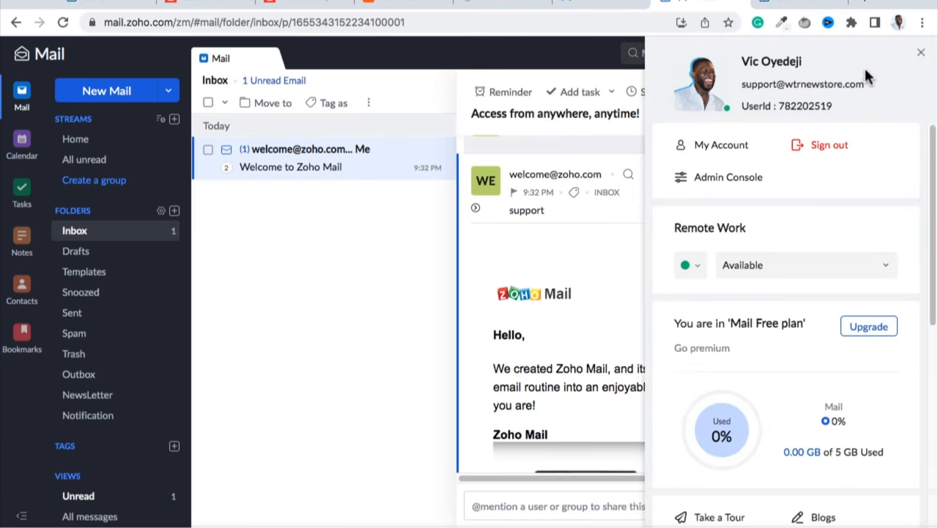
{"action": "left_click", "coordinate": [922, 51]}
{"action": "left_click", "coordinate": [892, 52]}
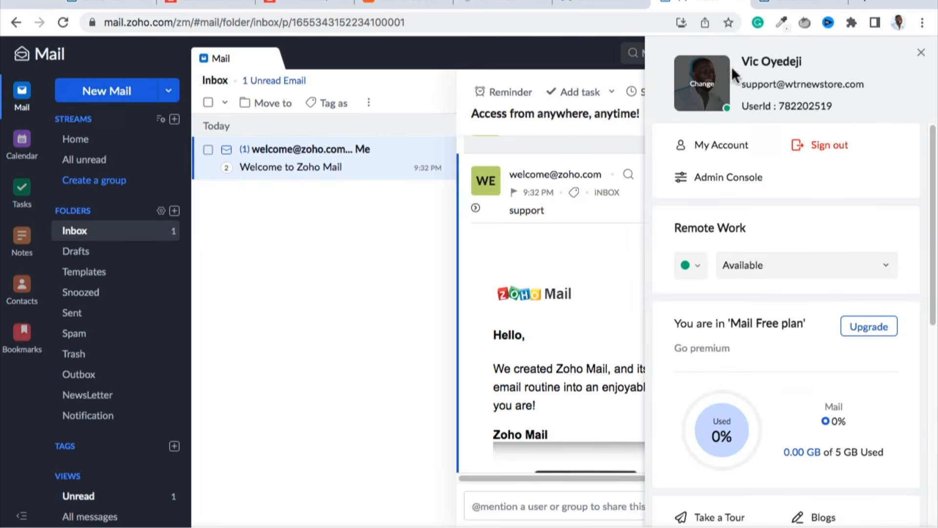
{"action": "left_click", "coordinate": [708, 93]}
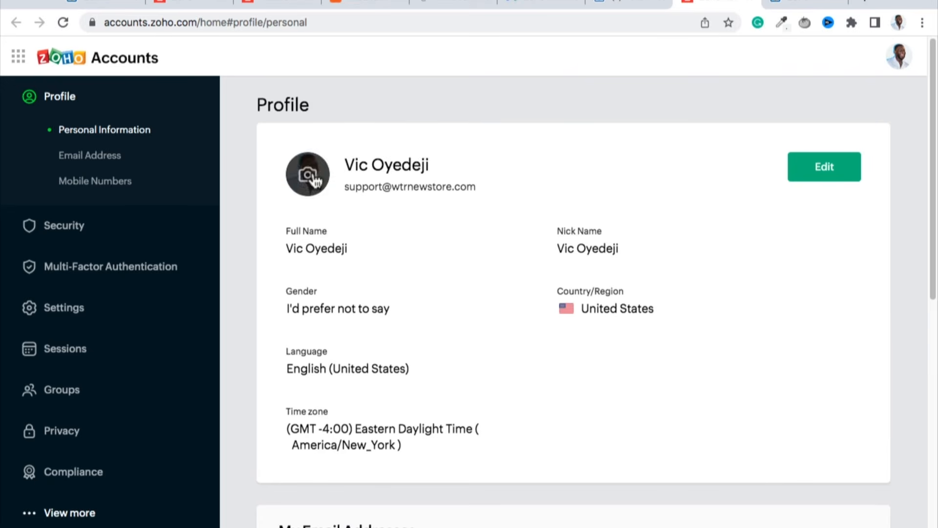
{"action": "left_click", "coordinate": [310, 188]}
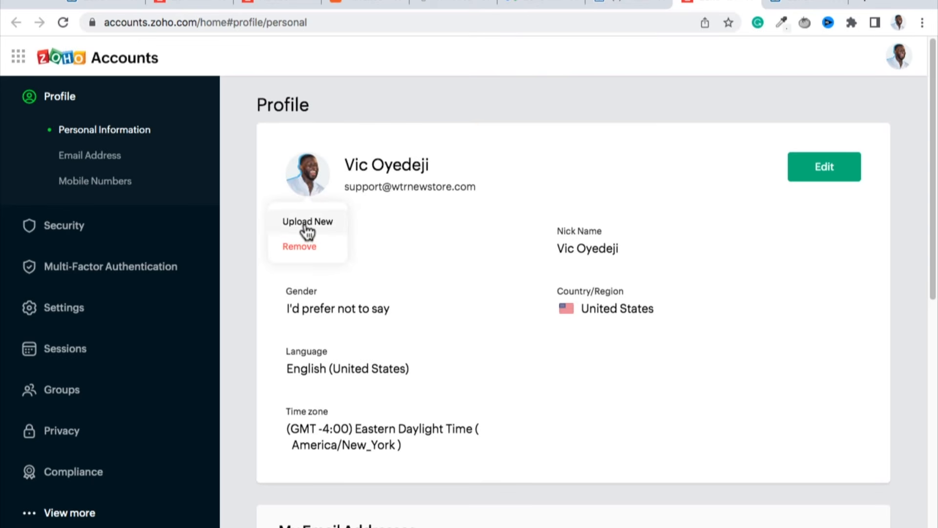
{"action": "left_click", "coordinate": [645, 5]}
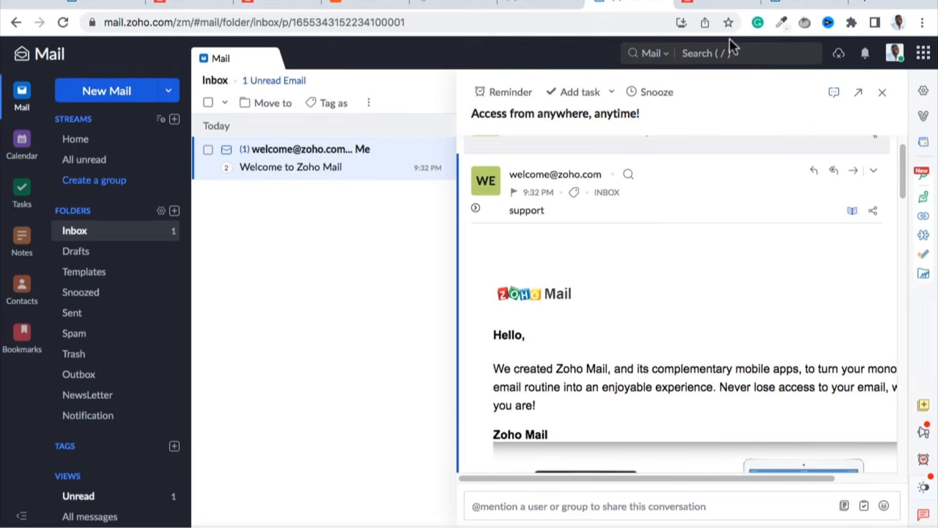
Open My Account from the mailbox's account details and review the personal information on the profile.
{"action": "left_click", "coordinate": [893, 53]}
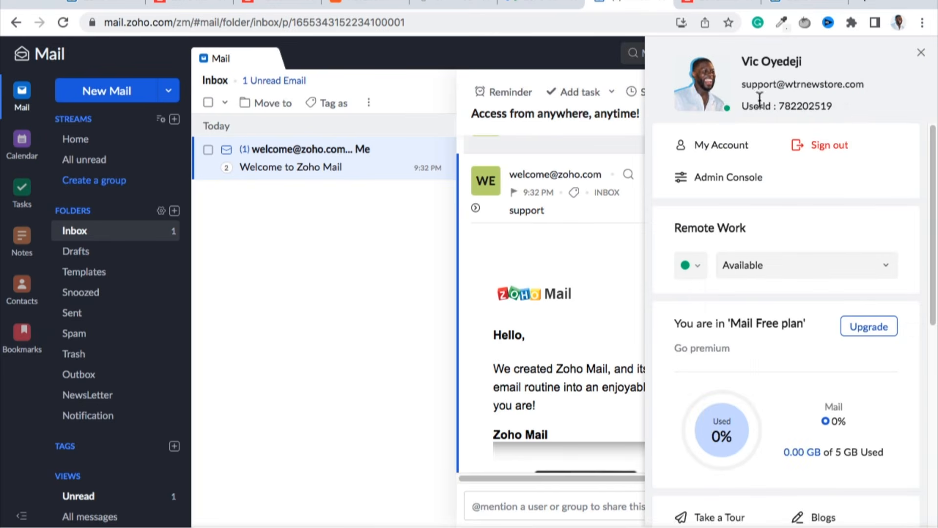
{"action": "left_click", "coordinate": [730, 145]}
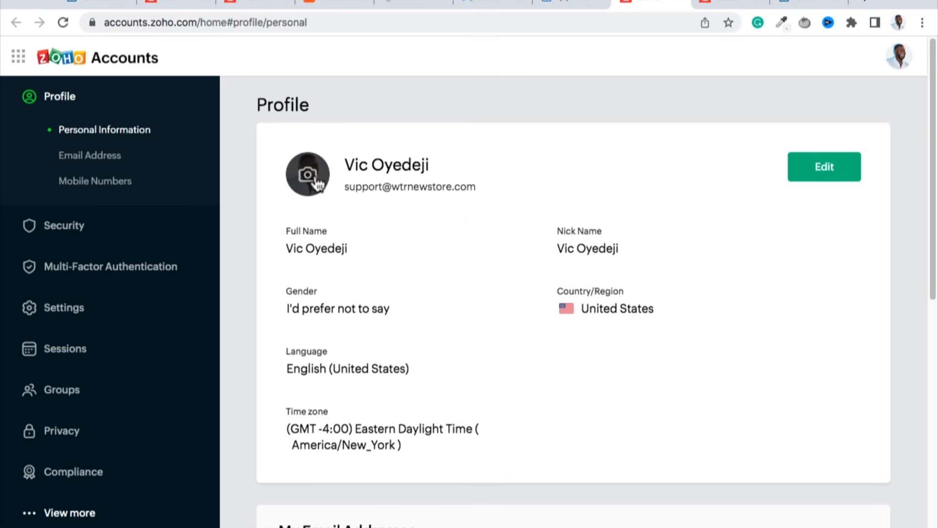
{"action": "scroll", "coordinate": [626, 239], "scroll_direction": "down", "scroll_amount": 1}
{"action": "scroll", "coordinate": [626, 239], "scroll_direction": "down", "scroll_amount": 1}
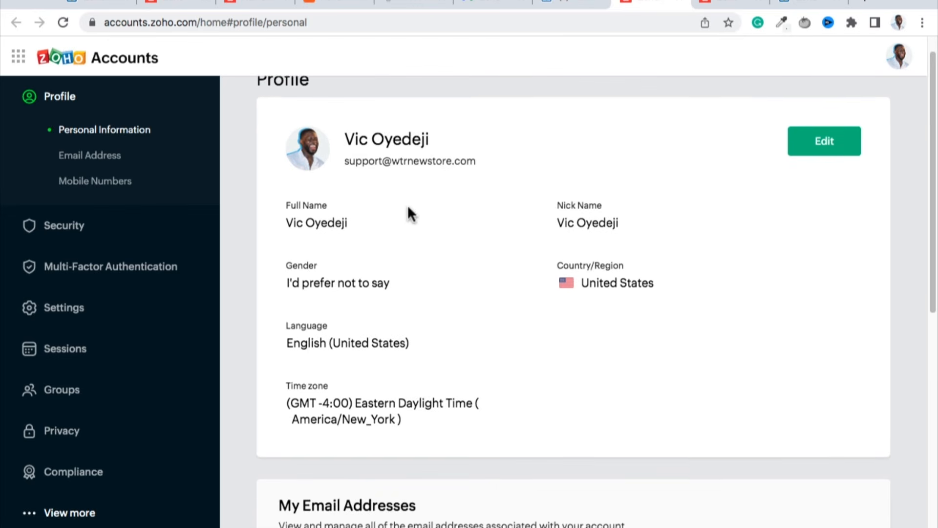
{"action": "scroll", "coordinate": [406, 199], "scroll_direction": "up", "scroll_amount": 1}
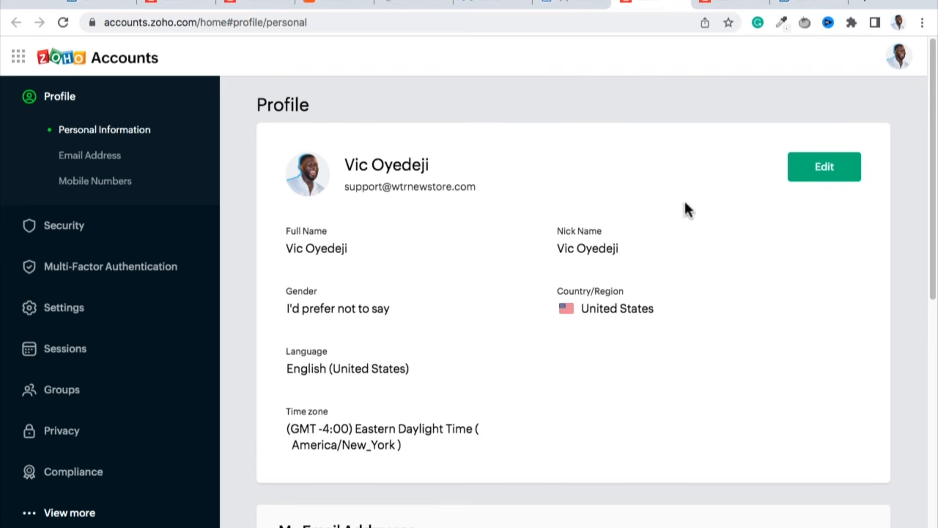
Edit the profile so the first name and last name are in their separate fields, and save it.
{"action": "left_click", "coordinate": [809, 170]}
{"action": "triple_click", "coordinate": [339, 250]}
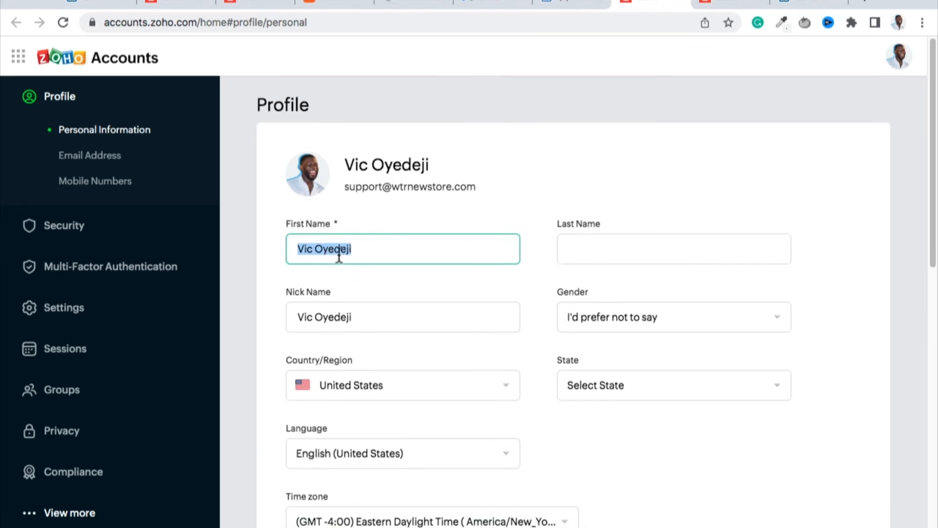
{"action": "double_click", "coordinate": [350, 249]}
{"action": "key", "text": "BackSpace"}
{"action": "key", "text": "BackSpace"}
{"action": "key", "text": "Tab"}
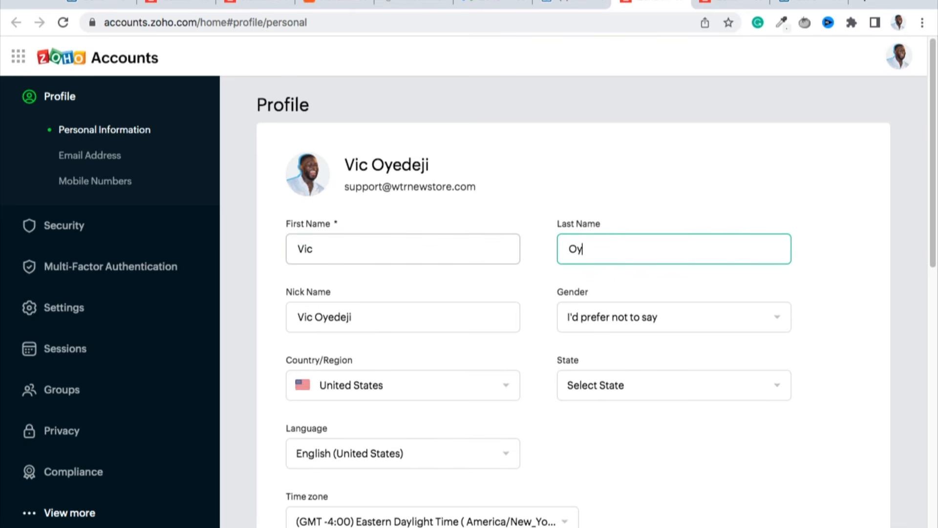
{"action": "scroll", "coordinate": [624, 266], "scroll_direction": "down", "scroll_amount": 3}
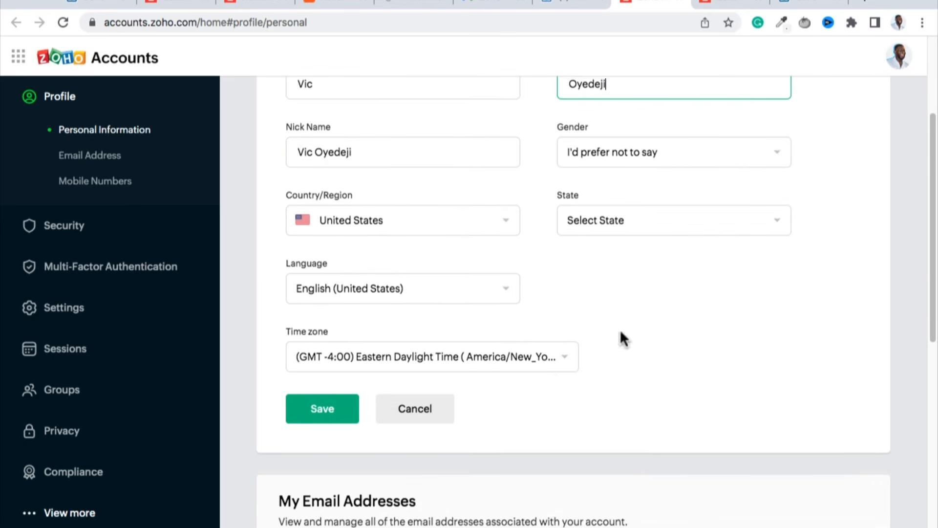
{"action": "left_click", "coordinate": [333, 407]}
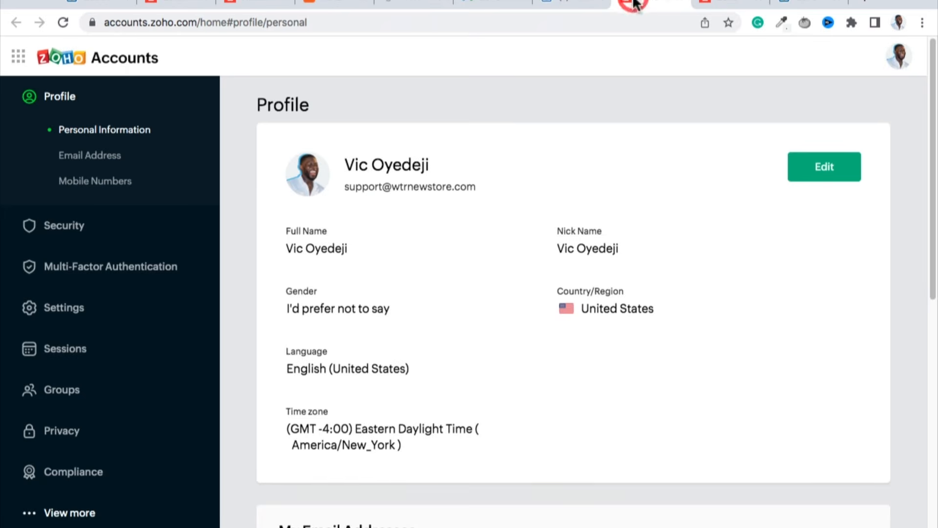
Reopen the profile for editing to check the name fields and displayed name, and return to the mailbox with the account details closed.
{"action": "left_click", "coordinate": [825, 167]}
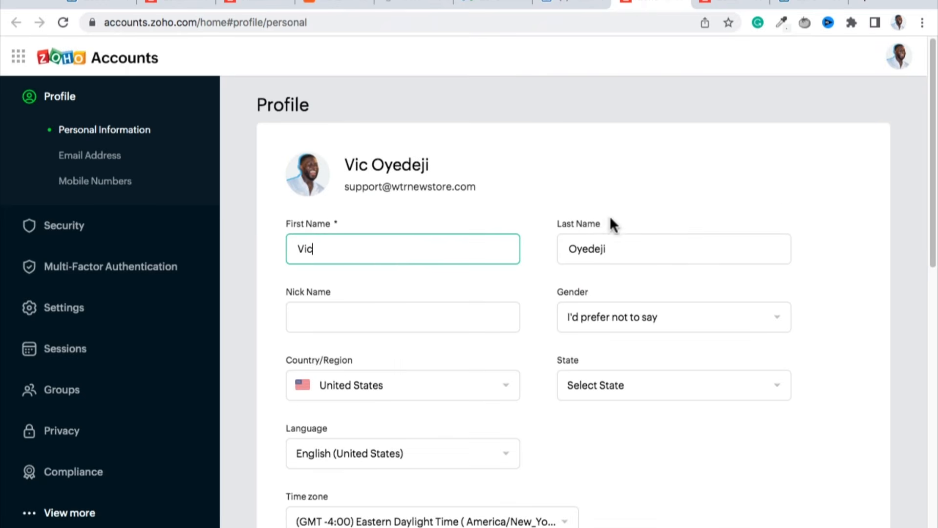
{"action": "left_click", "coordinate": [379, 253]}
{"action": "left_click", "coordinate": [618, 248]}
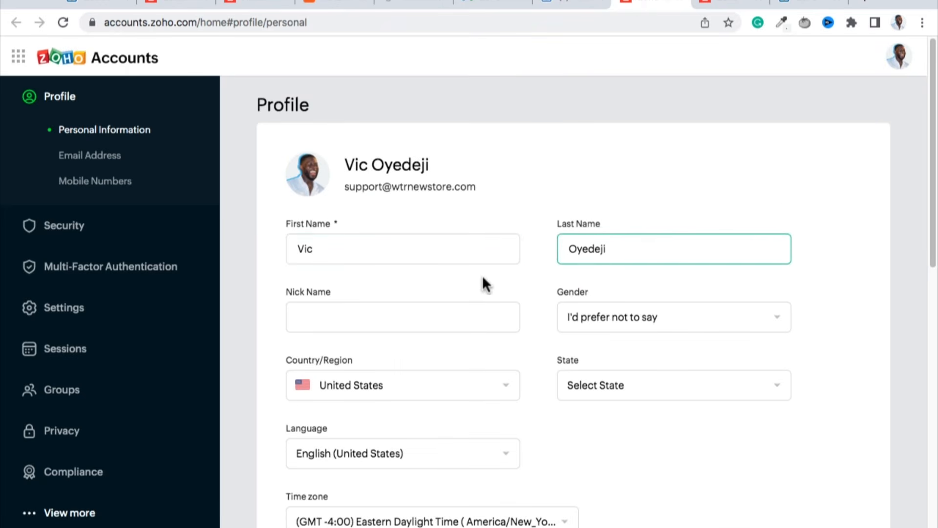
{"action": "left_click_drag", "start_coordinate": [428, 166], "coordinate": [341, 166]}
{"action": "left_click", "coordinate": [426, 166]}
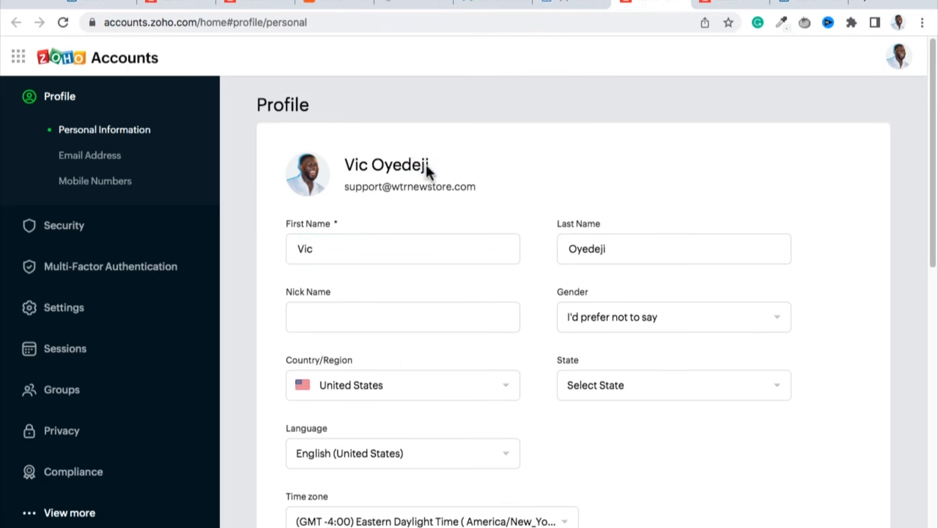
{"action": "left_click_drag", "start_coordinate": [426, 167], "coordinate": [313, 172]}
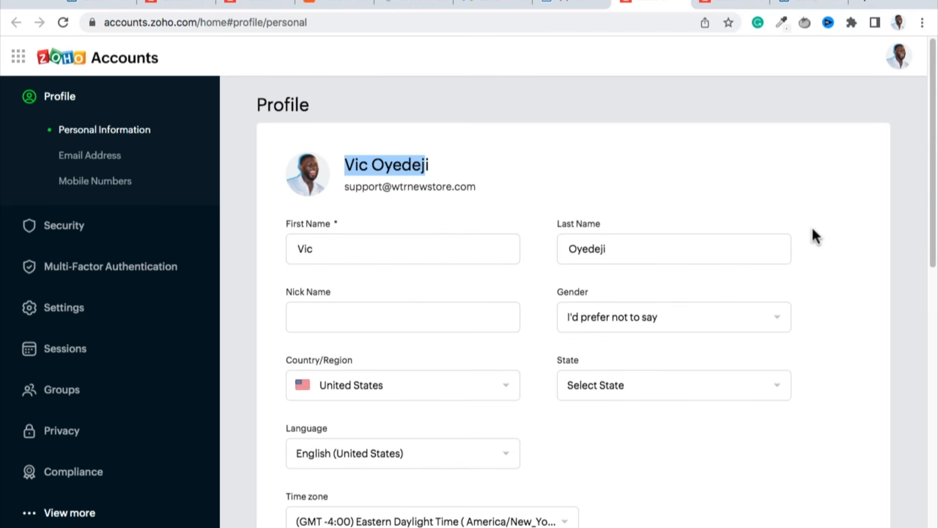
{"action": "left_click", "coordinate": [561, 3]}
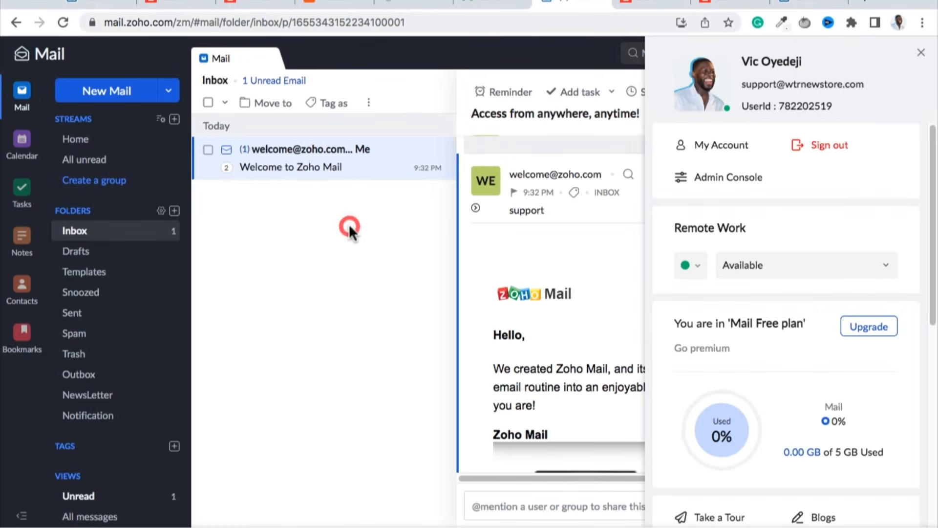
{"action": "left_click", "coordinate": [348, 225]}
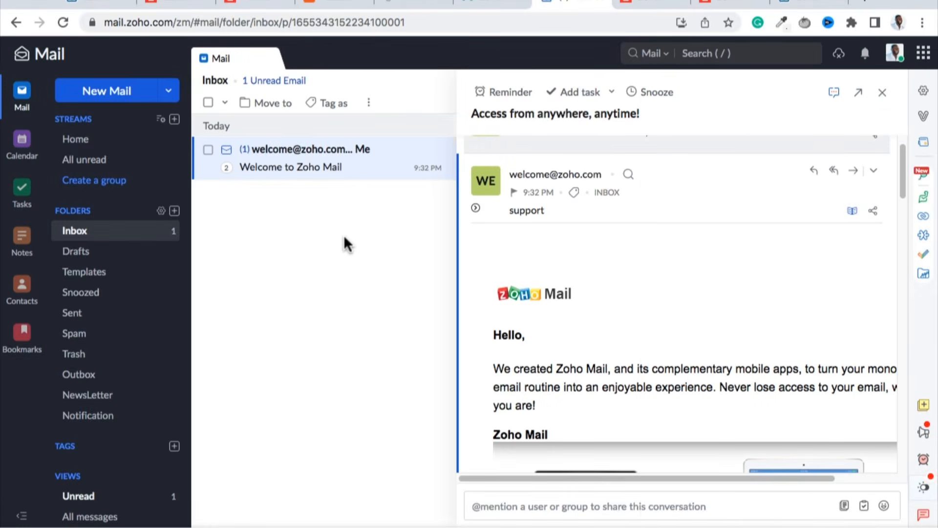